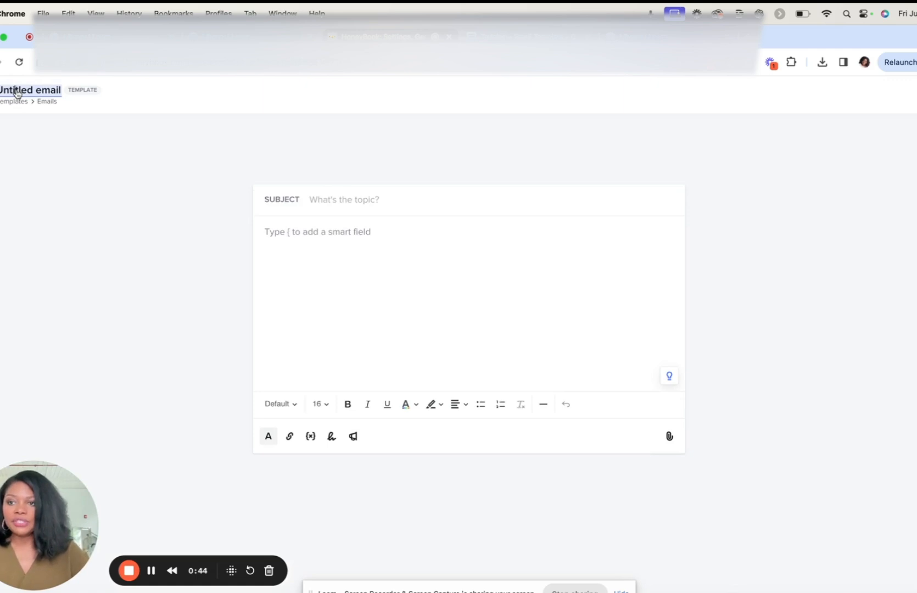
# Step: Name the untitled email template "Website - Custom Contract and Invoice"
pyautogui.tripleClick(18, 94)
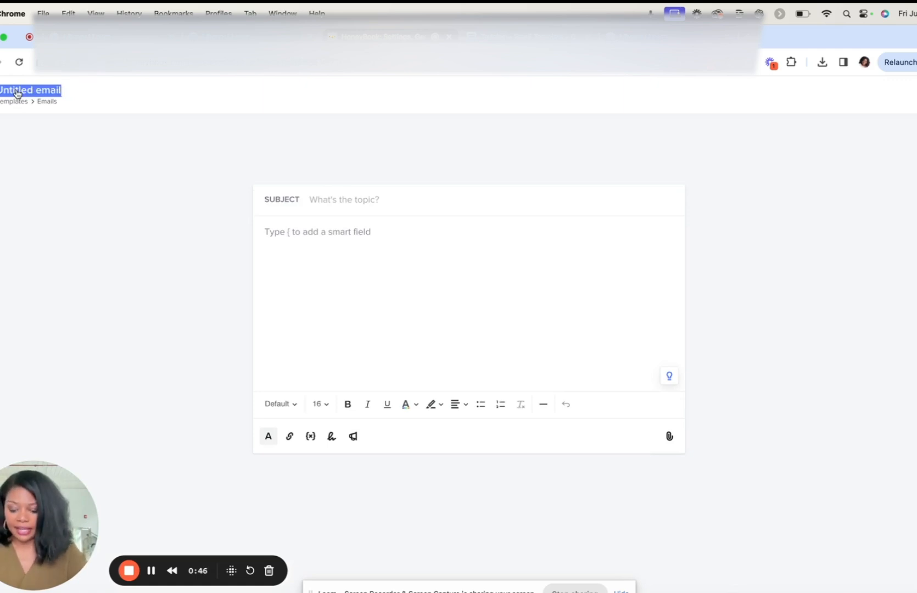
pyautogui.write('Webs')
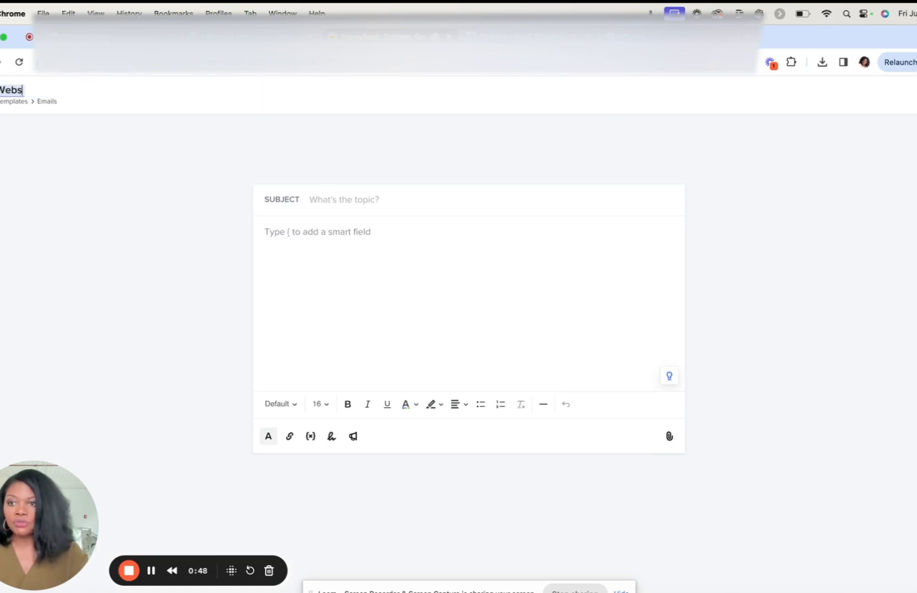
pyautogui.write('ite - cust')
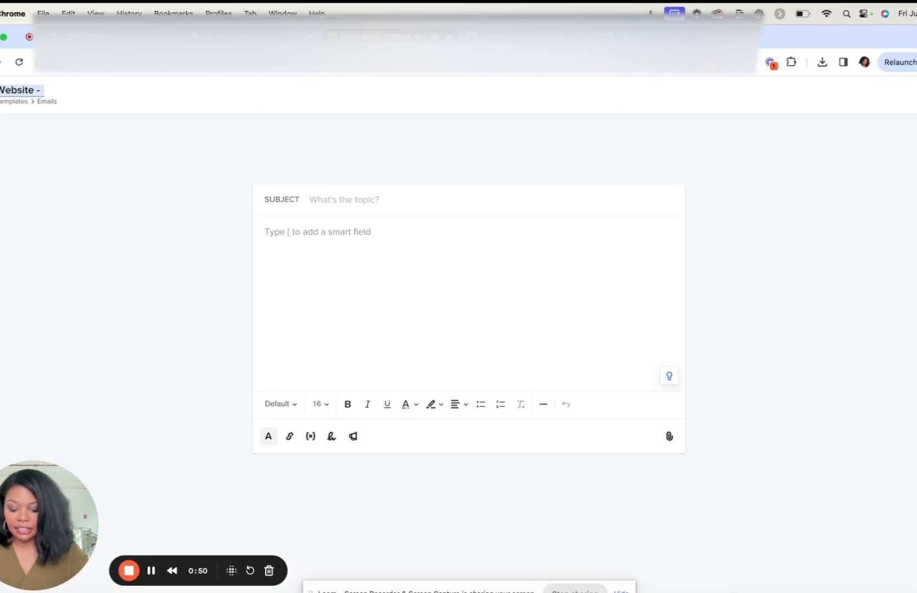
pyautogui.press('BackSpace')
pyautogui.press('BackSpace')
pyautogui.press('BackSpace')
pyautogui.press('BackSpace')
pyautogui.write('Custom')
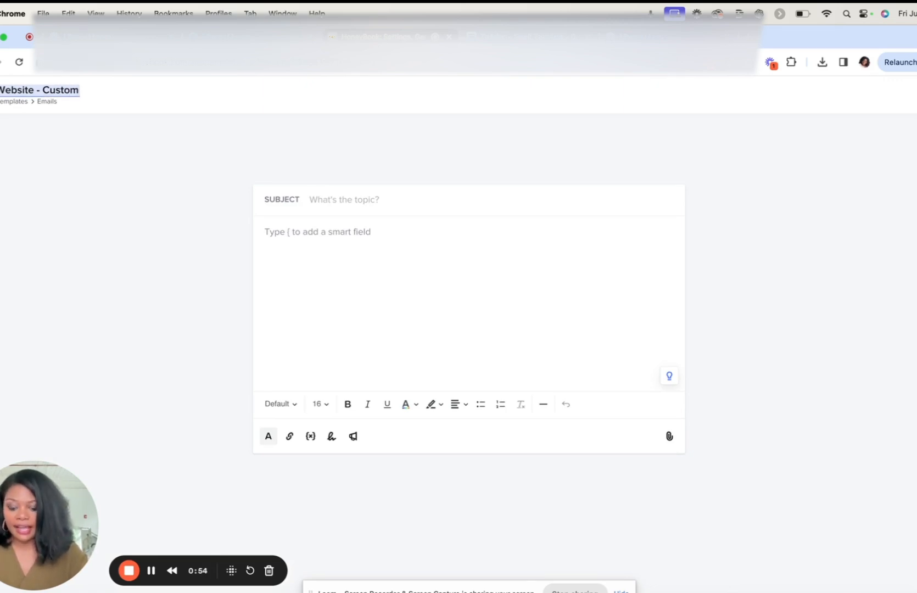
pyautogui.write(' Contr')
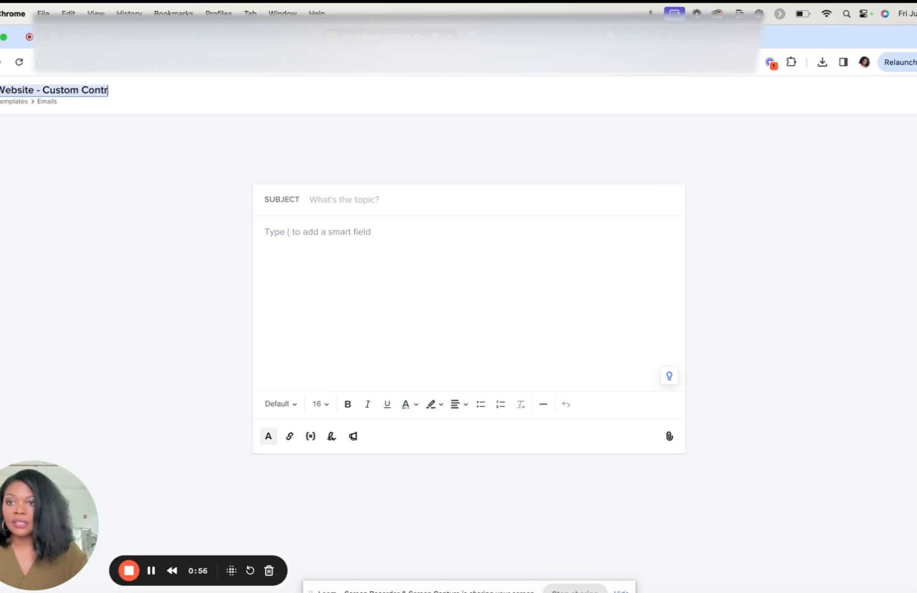
pyautogui.write('act and Invoice')
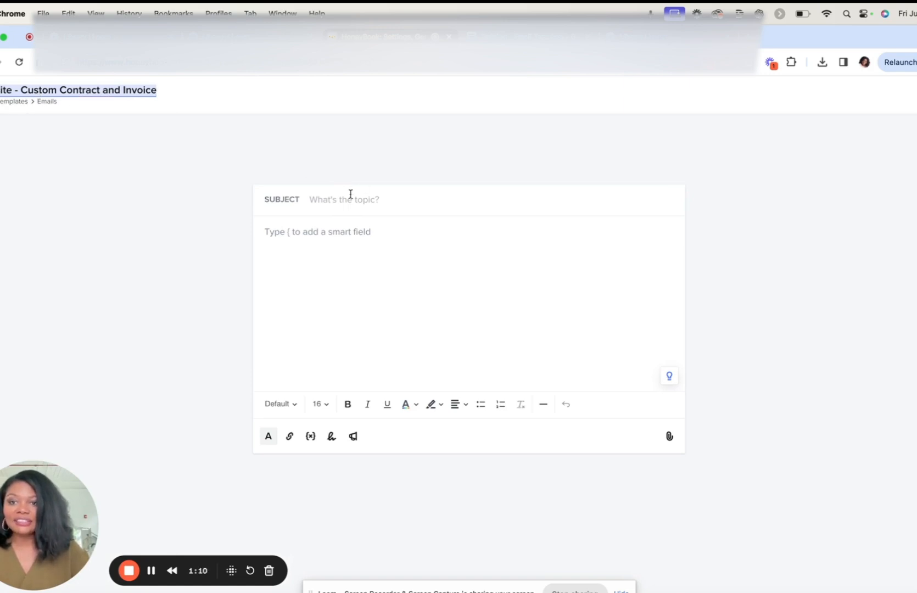
# Step: Enter "Your Custom Website Contract and Invoice" as the email's subject
pyautogui.click(339, 202)
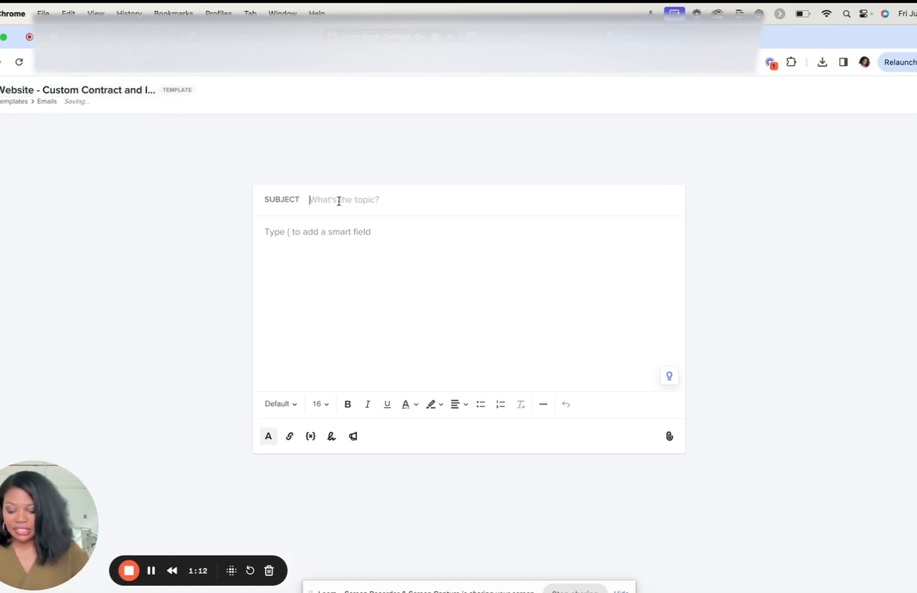
pyautogui.write('Your We')
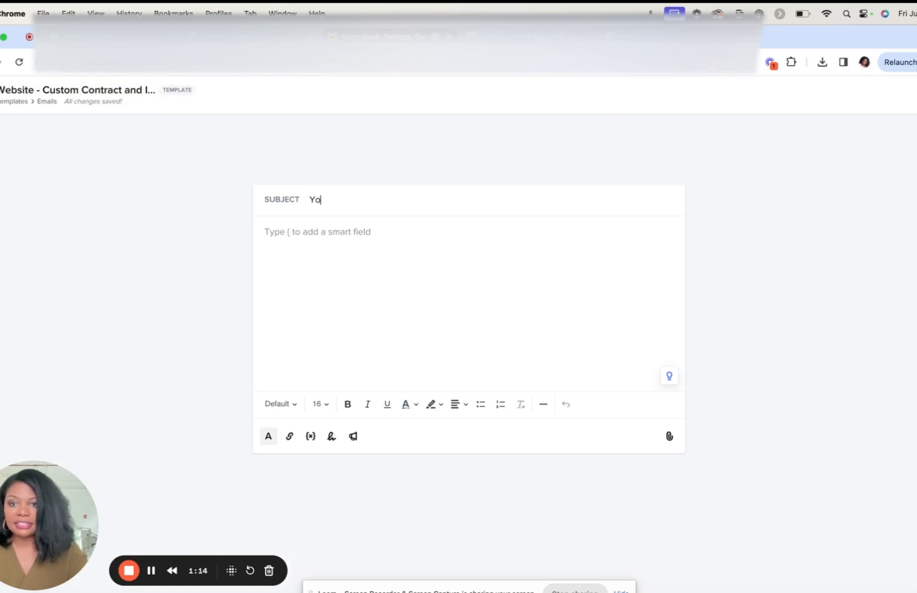
pyautogui.press('BackSpace')
pyautogui.press('BackSpace')
pyautogui.write('Custom Wesit')
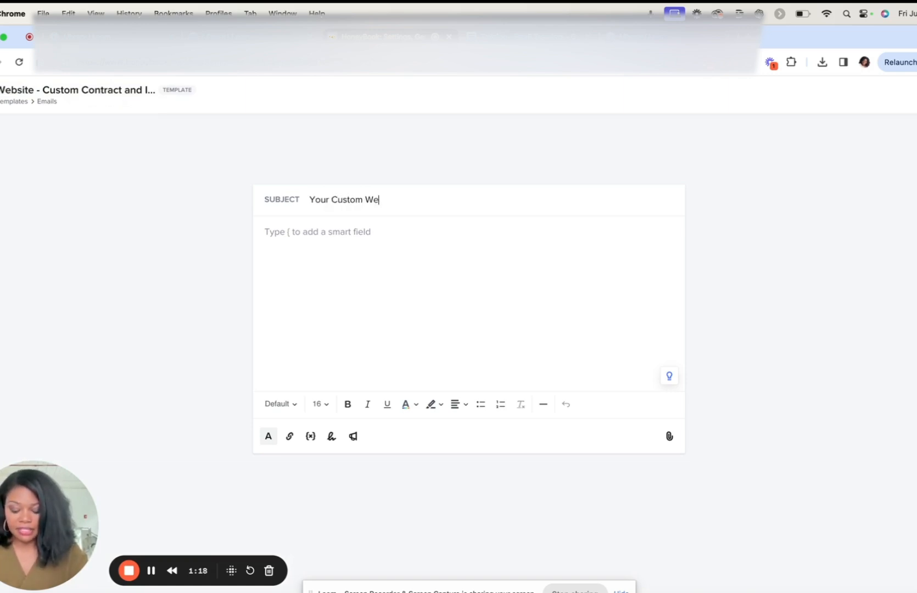
pyautogui.press('BackSpace')
pyautogui.press('BackSpace')
pyautogui.press('BackSpace')
pyautogui.write('bs')
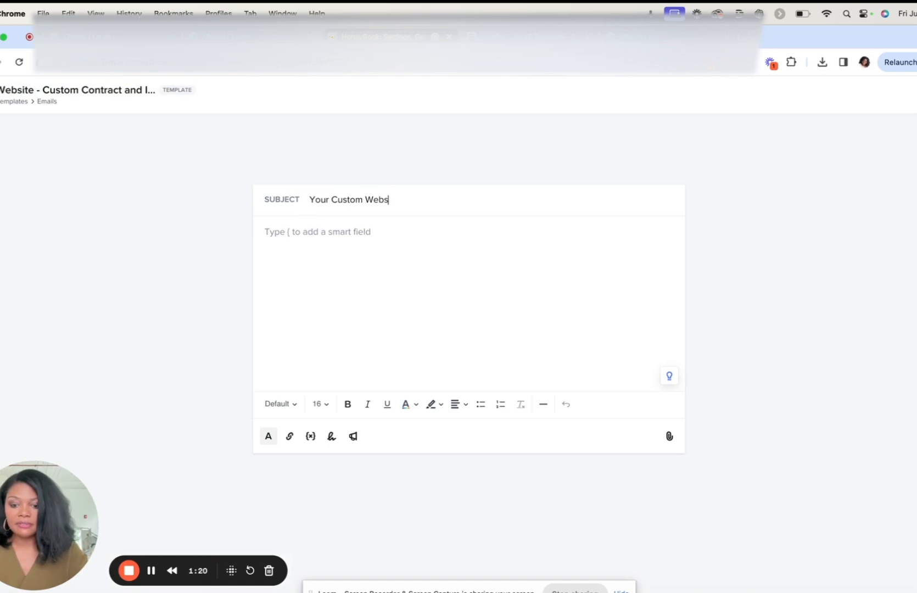
pyautogui.write('ite Contr')
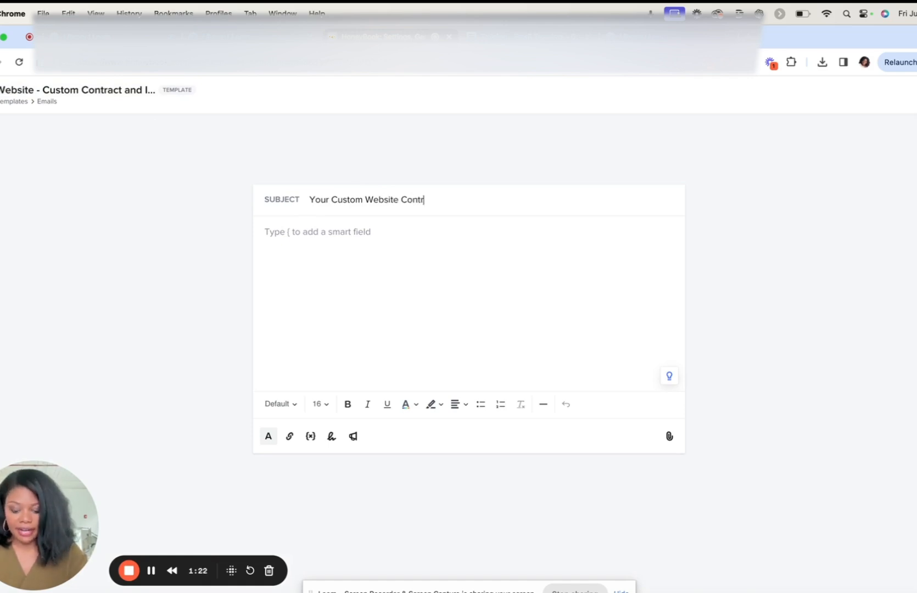
pyautogui.write('act and Invoice')
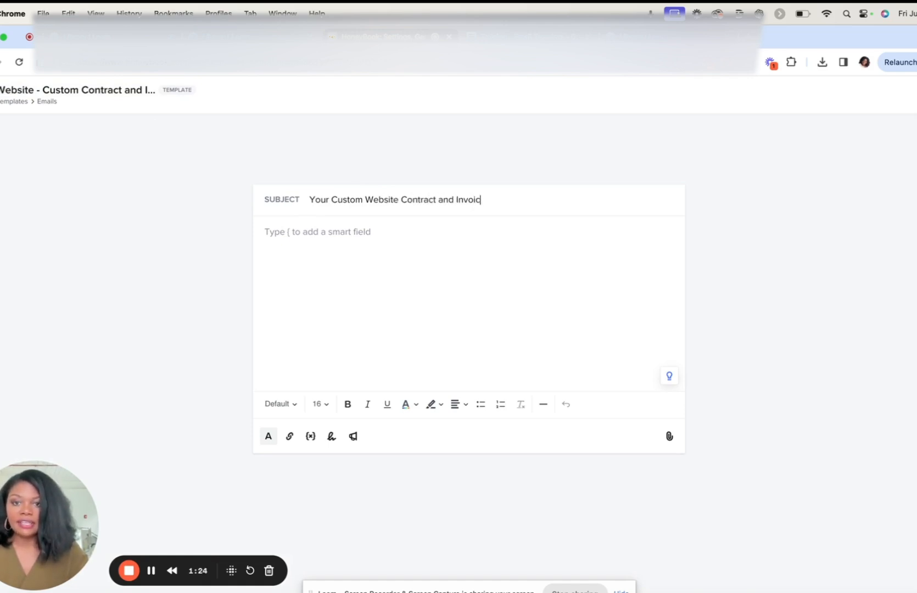
# Step: Start the email body with the greeting "Hi {First client full name}," using the client name smart field, followed by a blank line
pyautogui.click(273, 235)
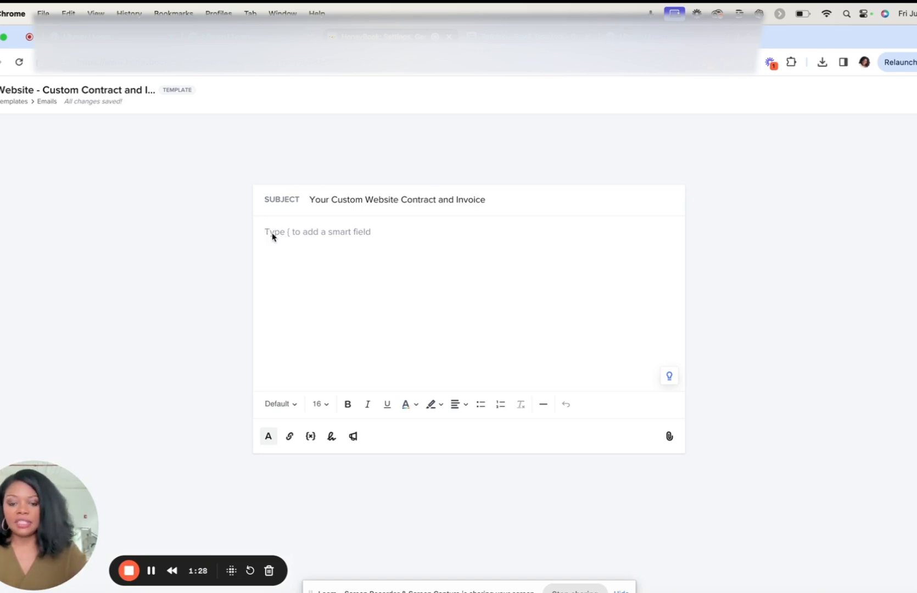
pyautogui.write('Hi')
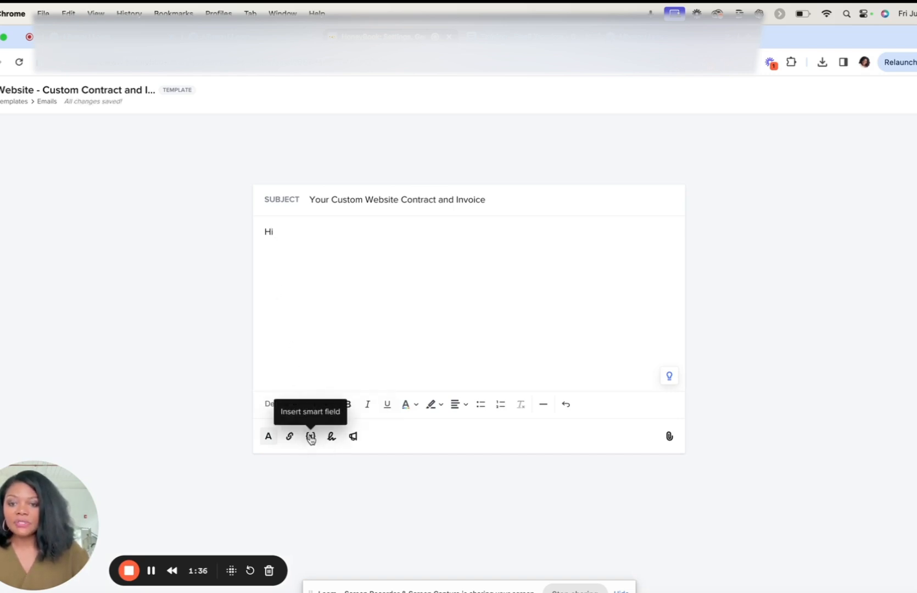
pyautogui.click(311, 438)
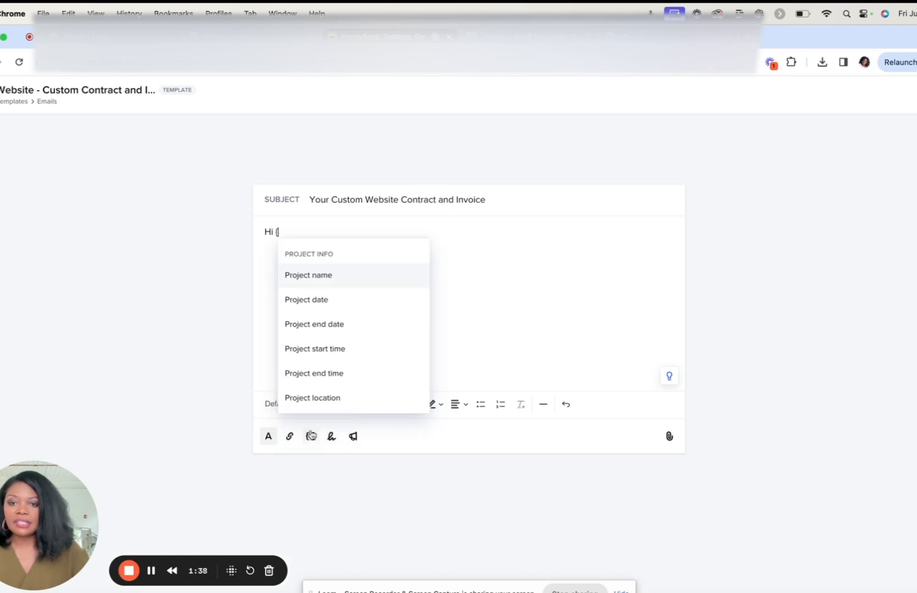
pyautogui.scroll(-2, 313, 377)
pyautogui.scroll(-4, 312, 377)
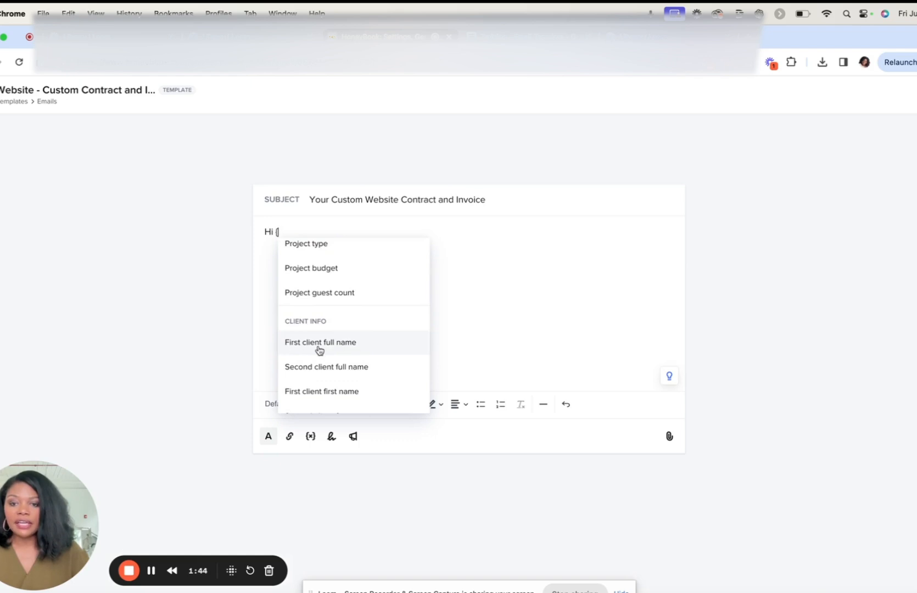
pyautogui.click(334, 346)
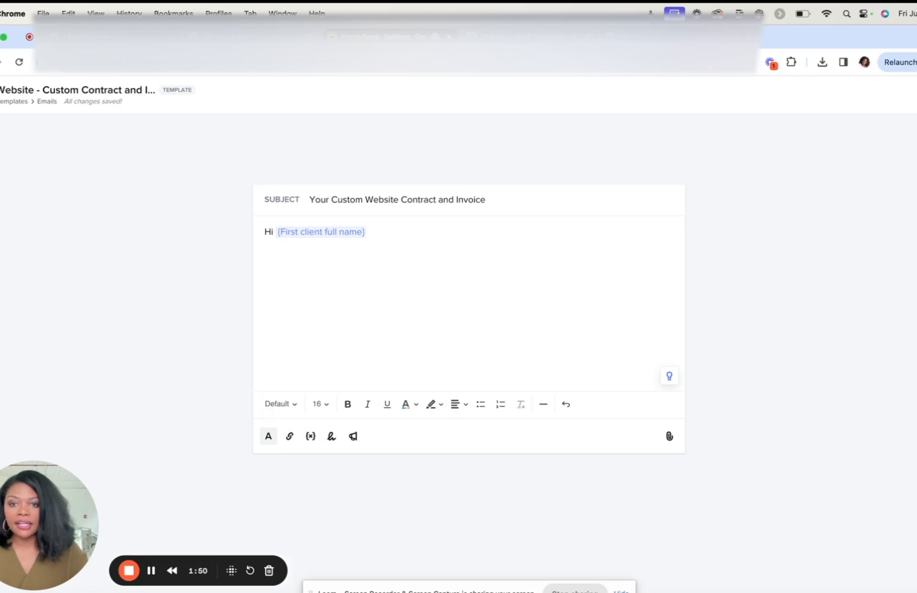
pyautogui.press('Return')
pyautogui.press('Return')
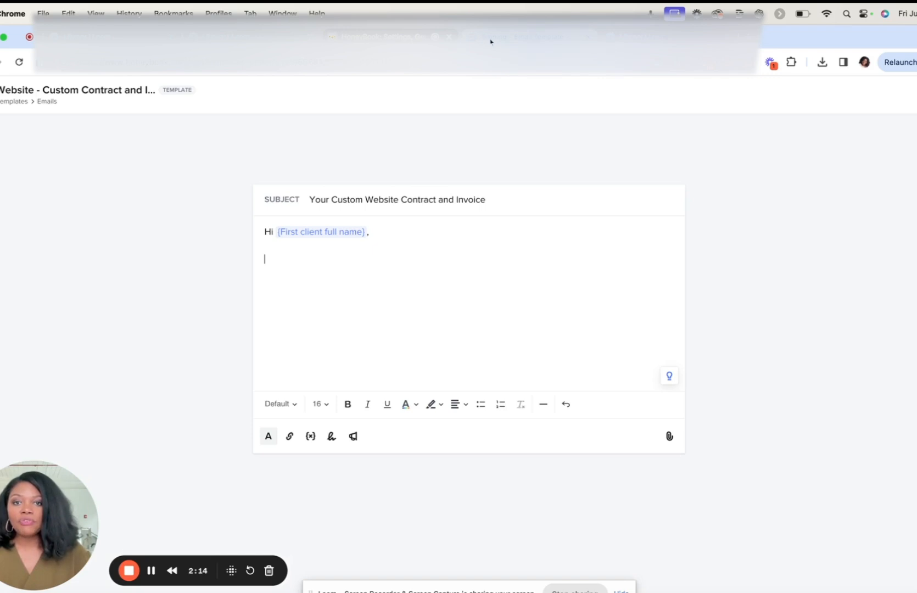
# Step: Copy the message from "I'm excited to work with you!" onward out of the "Training - Email Template" Google Doc and paste it below the greeting
pyautogui.click(490, 39)
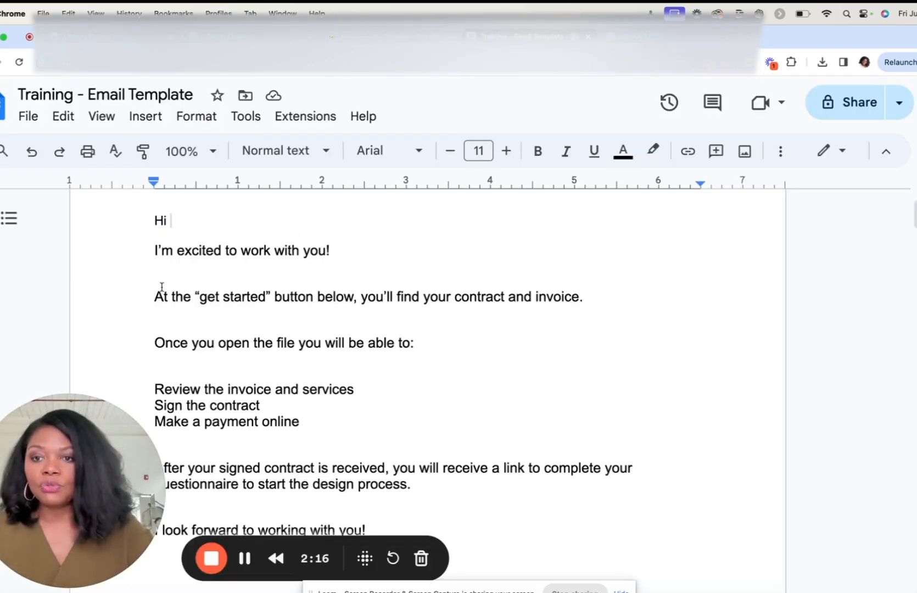
pyautogui.moveTo(155, 250); pyautogui.dragTo(449, 529)
pyautogui.press('super+c')
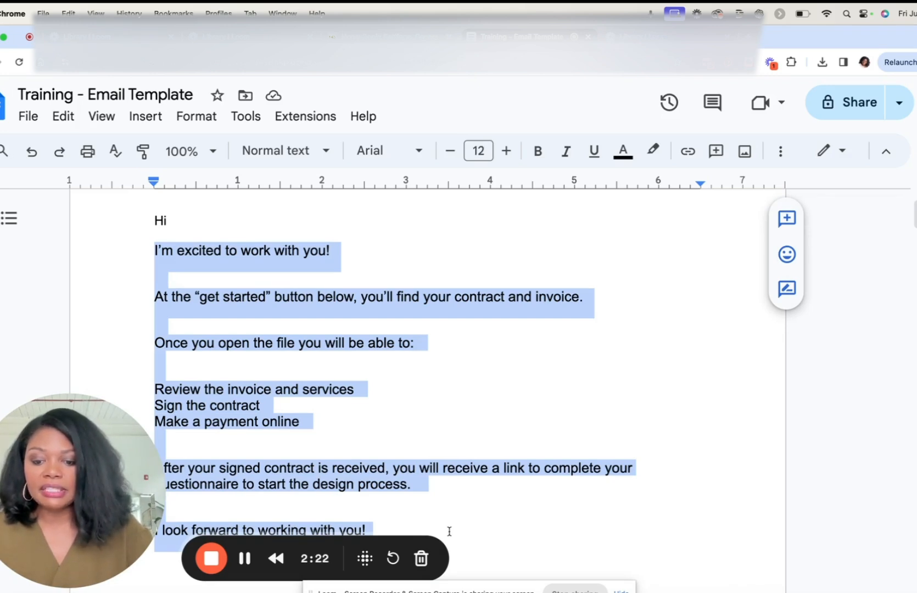
pyautogui.click(394, 37)
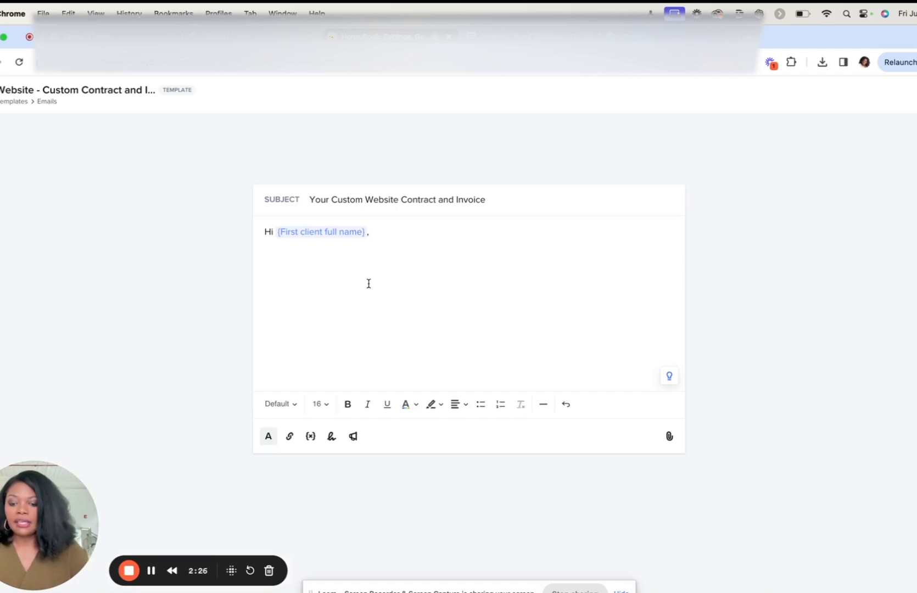
pyautogui.press('super+v')
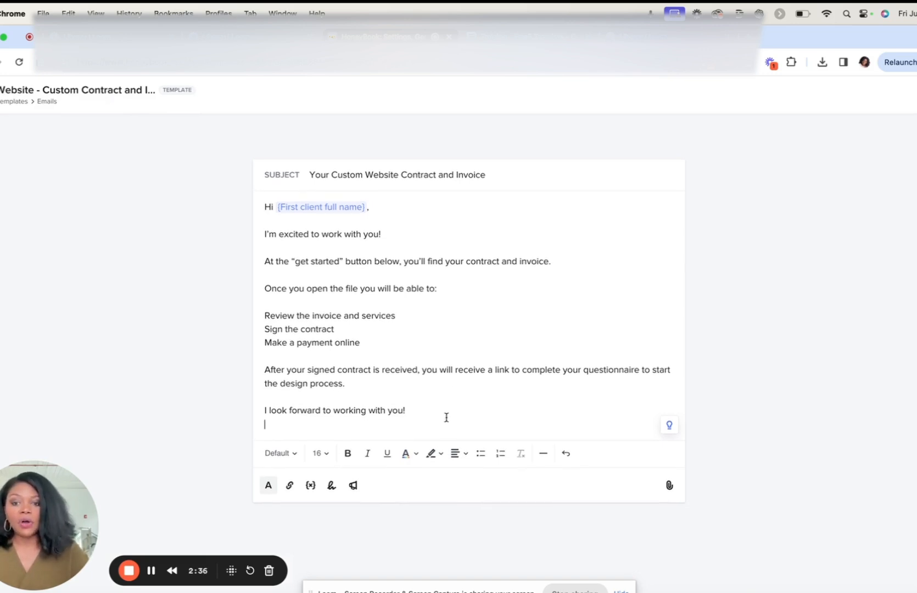
# Step: Add the saved email signature below the closing line and remove the extra blank line
pyautogui.press('Return')
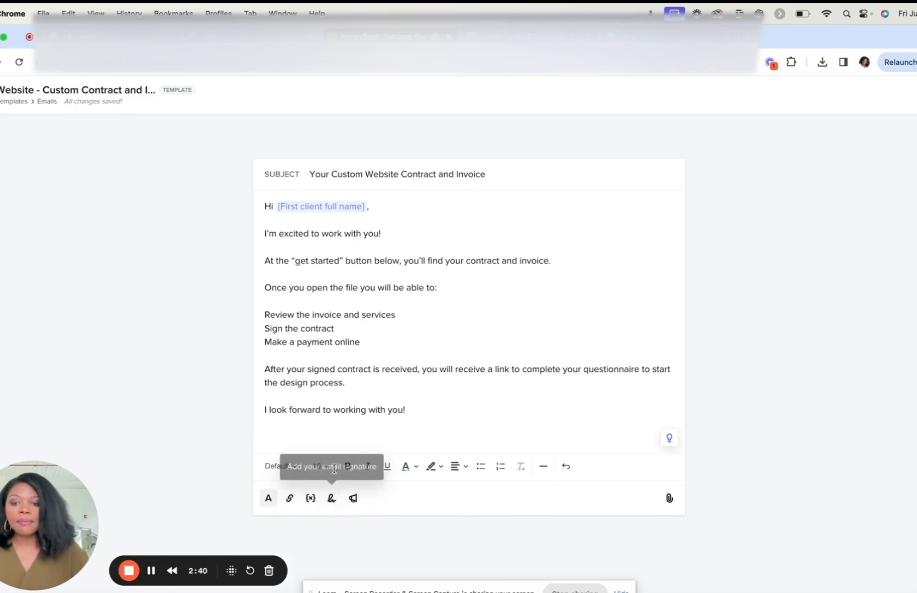
pyautogui.click(331, 498)
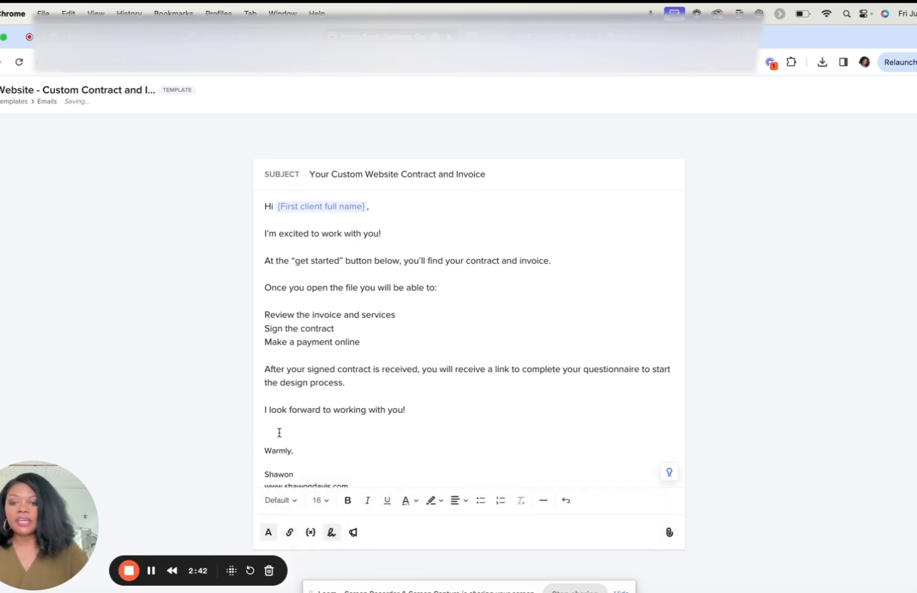
pyautogui.press('BackSpace')
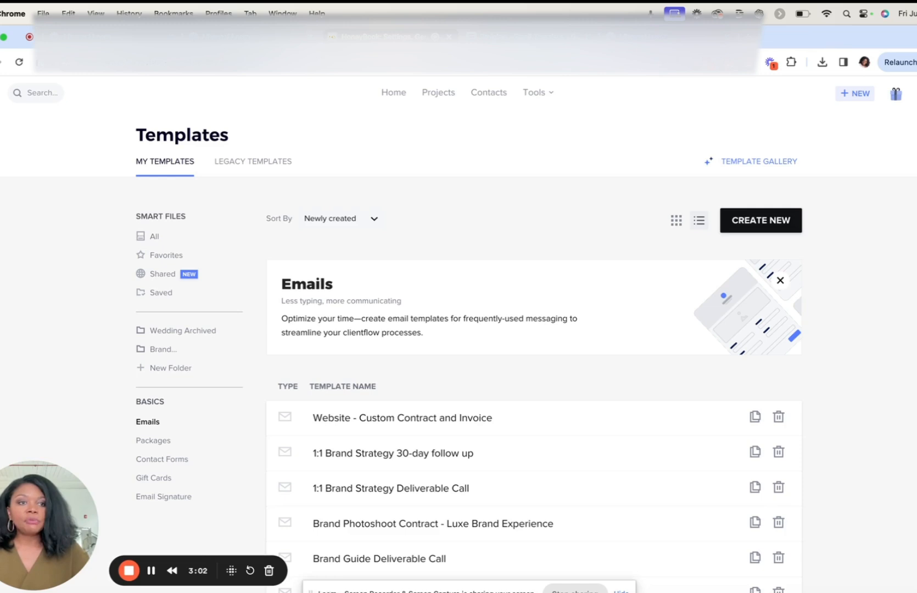
# Step: Open the company settings and examine where the email signature and brand elements are set up
pyautogui.click(916, 93)
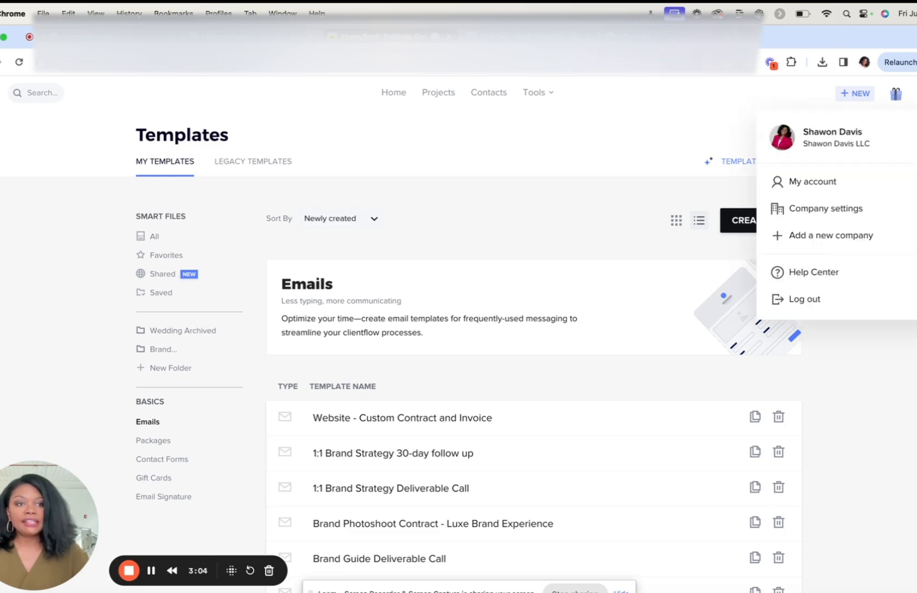
pyautogui.click(837, 213)
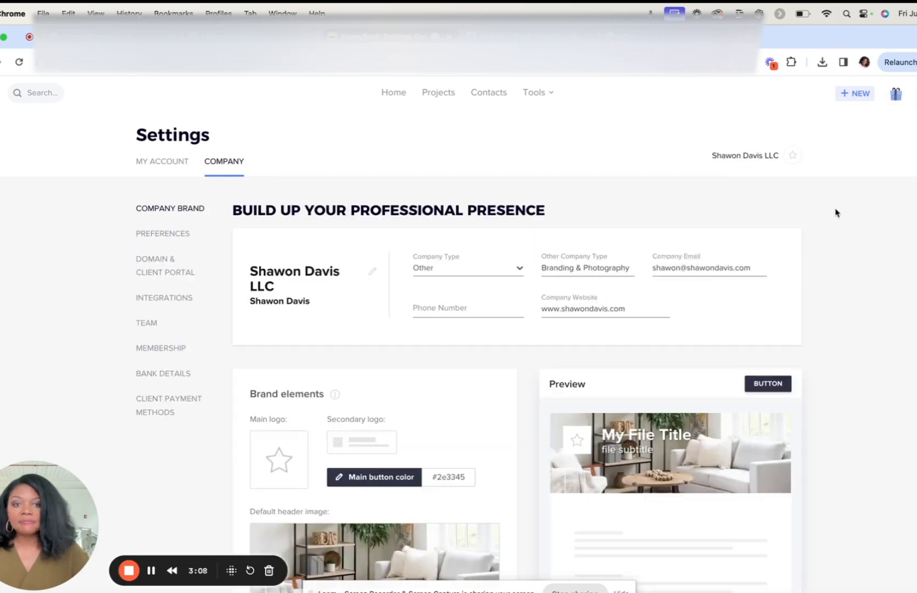
pyautogui.scroll(-3, 357, 368)
pyautogui.scroll(-10, 358, 368)
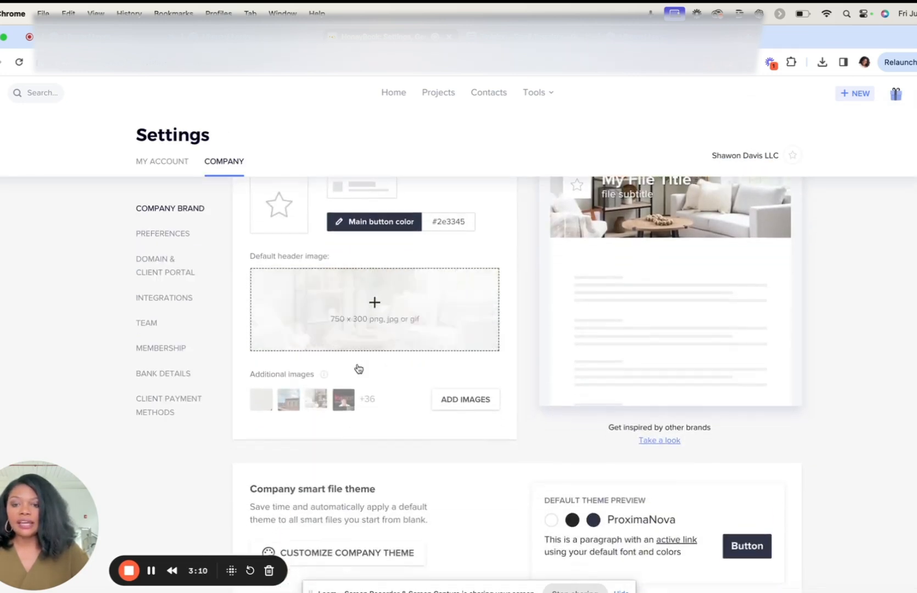
pyautogui.scroll(-1, 359, 368)
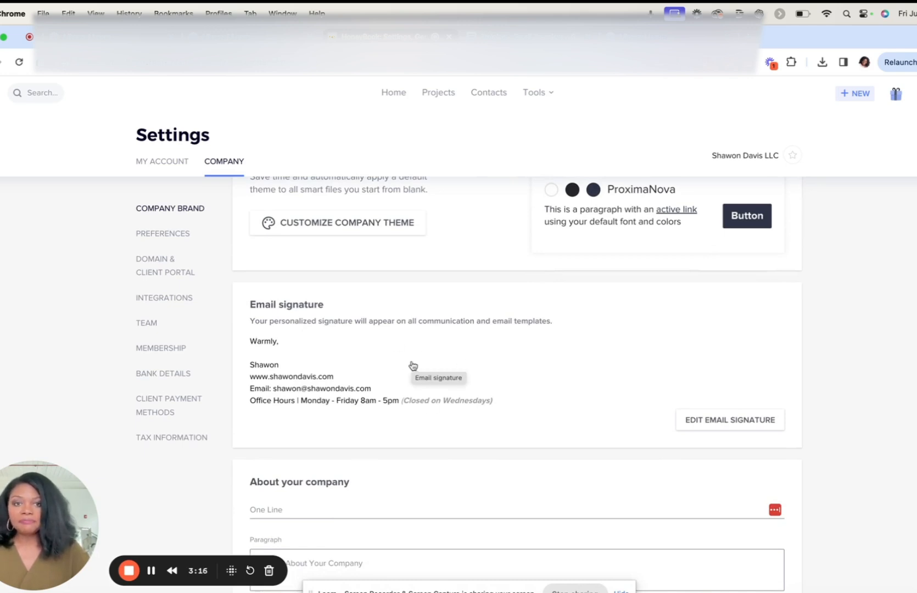
pyautogui.scroll(5, 450, 350)
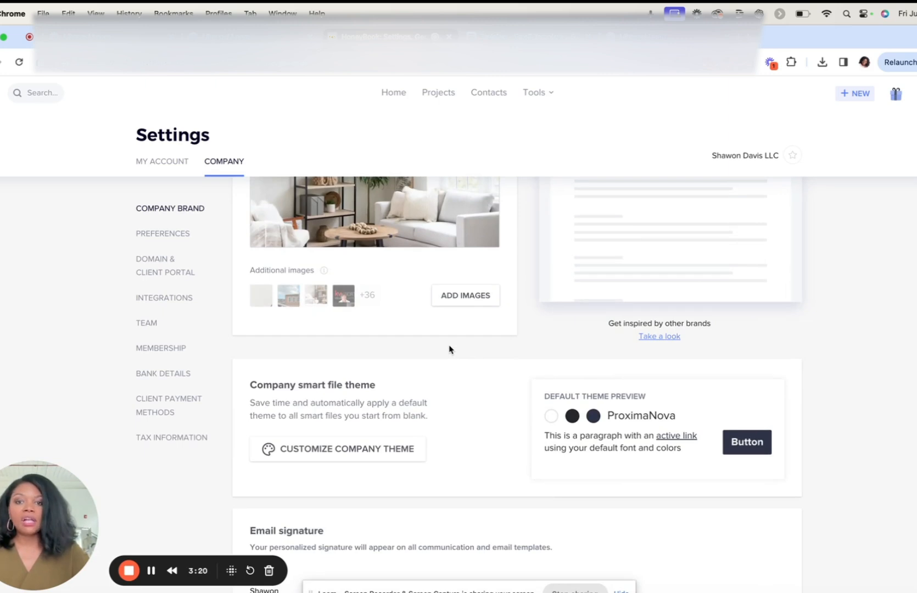
pyautogui.scroll(3, 449, 349)
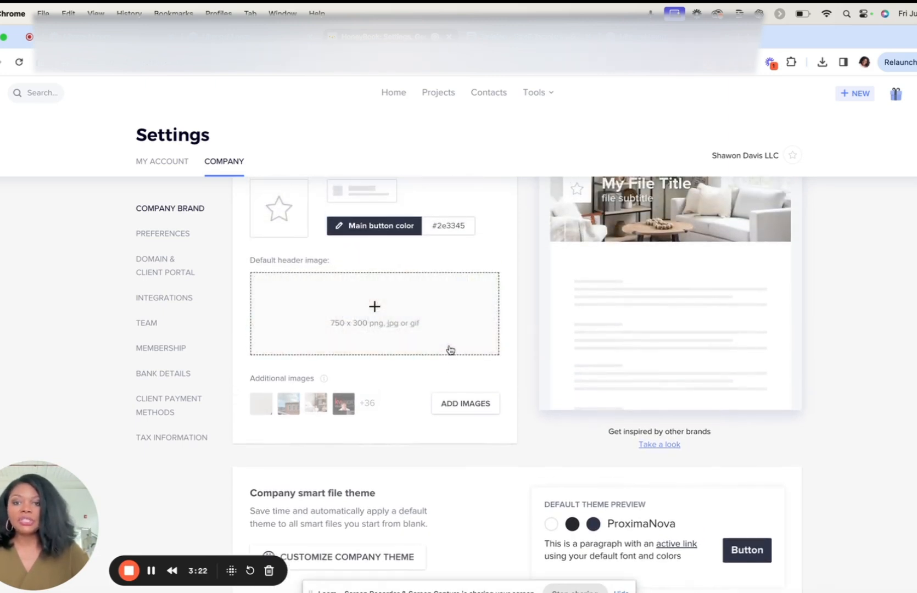
pyautogui.scroll(-1, 451, 350)
pyautogui.scroll(4, 450, 348)
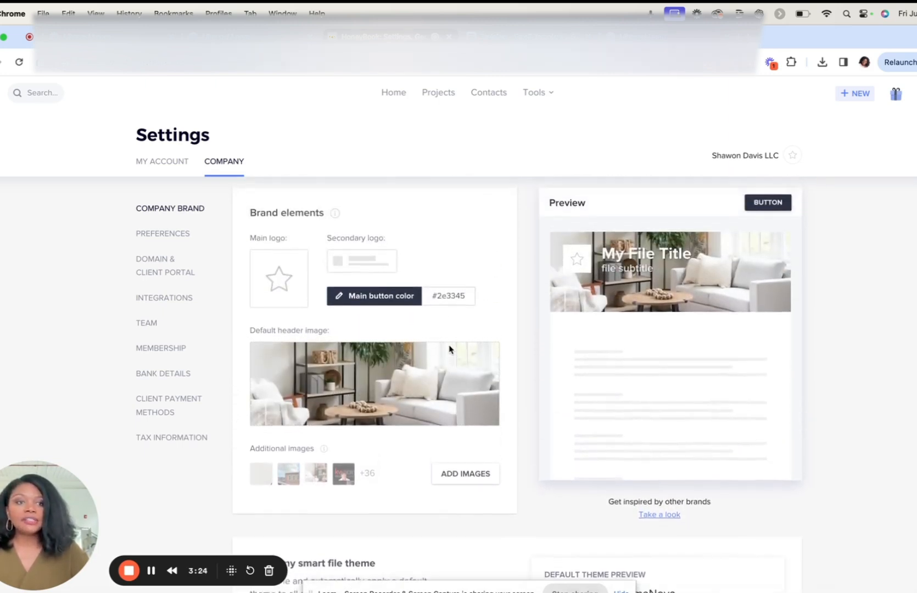
# Step: Return to My Templates and open the Packages templates
pyautogui.click(544, 95)
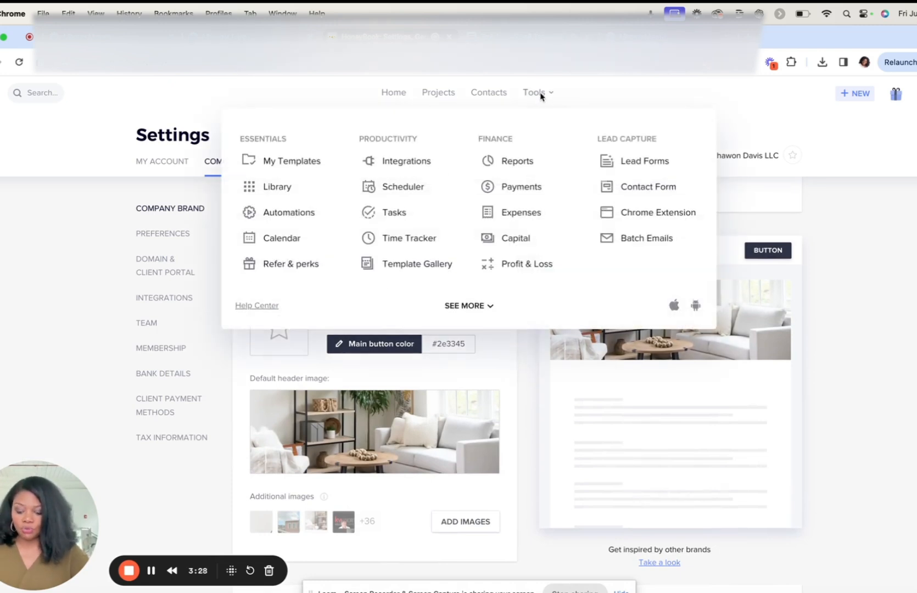
pyautogui.click(311, 163)
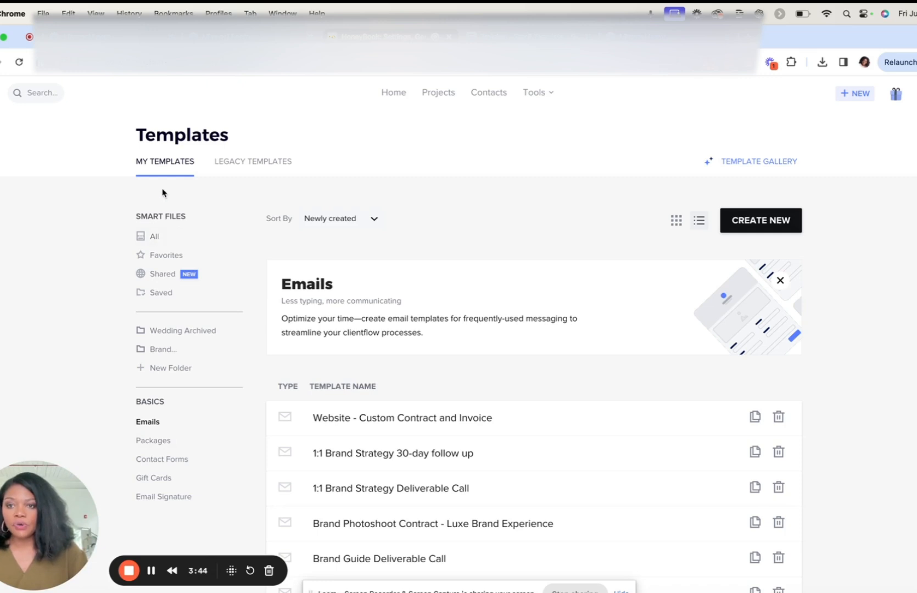
pyautogui.click(145, 442)
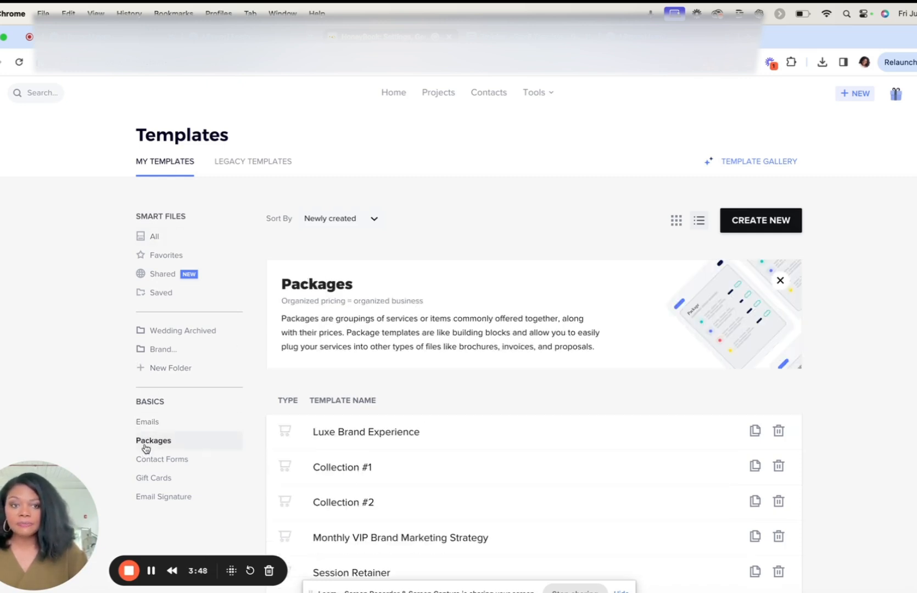
# Step: Create a new package template and name it "Custom Website Design"
pyautogui.click(758, 222)
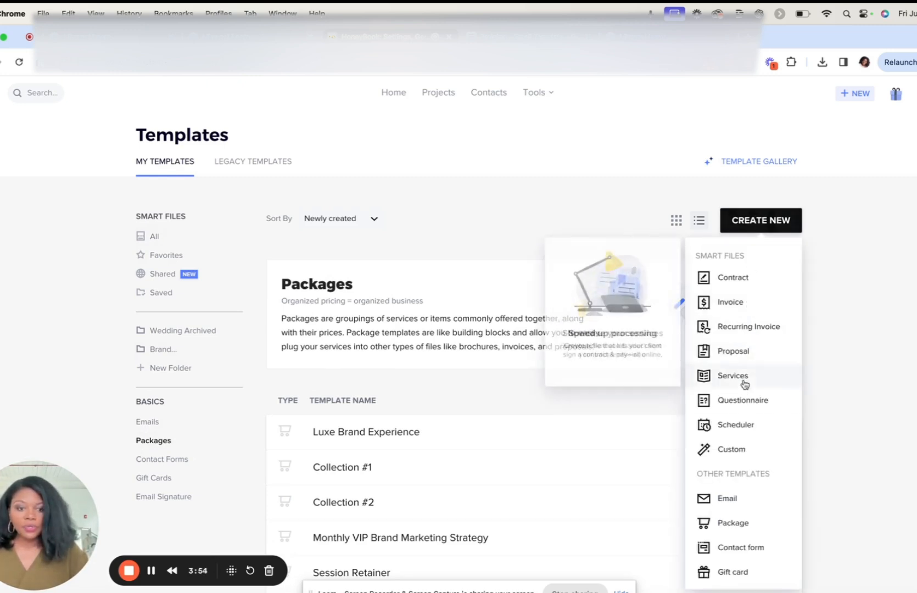
pyautogui.click(731, 527)
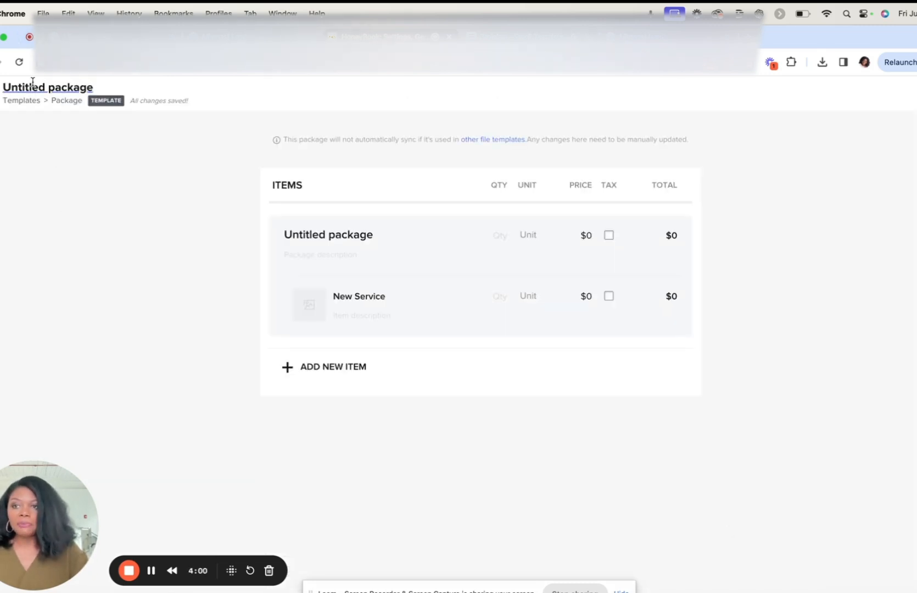
pyautogui.click(32, 85)
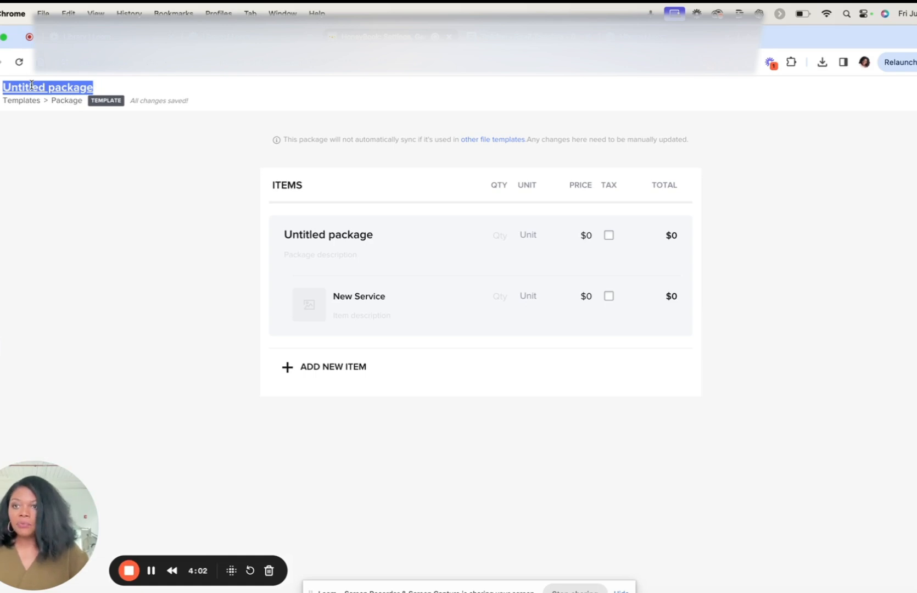
pyautogui.write('Cu')
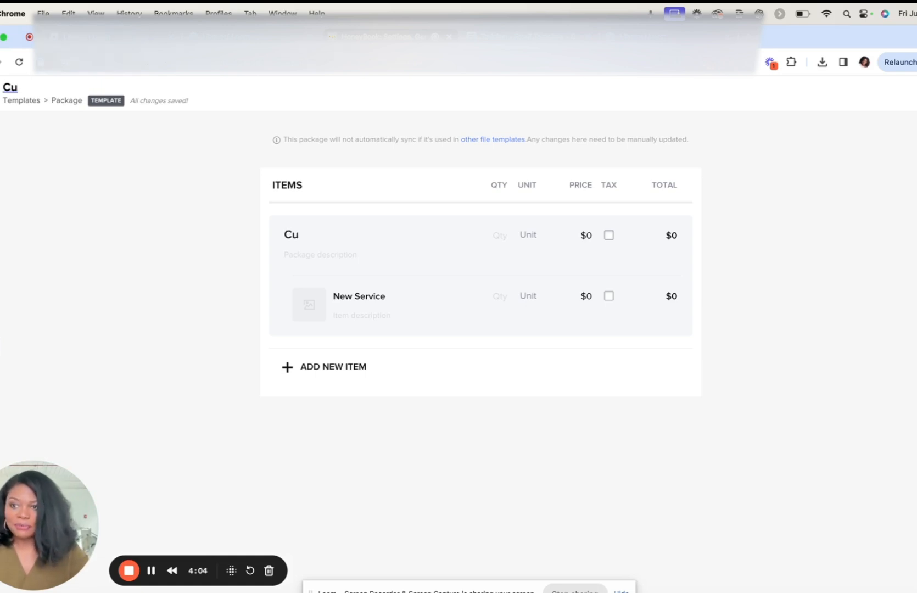
pyautogui.write('sto')
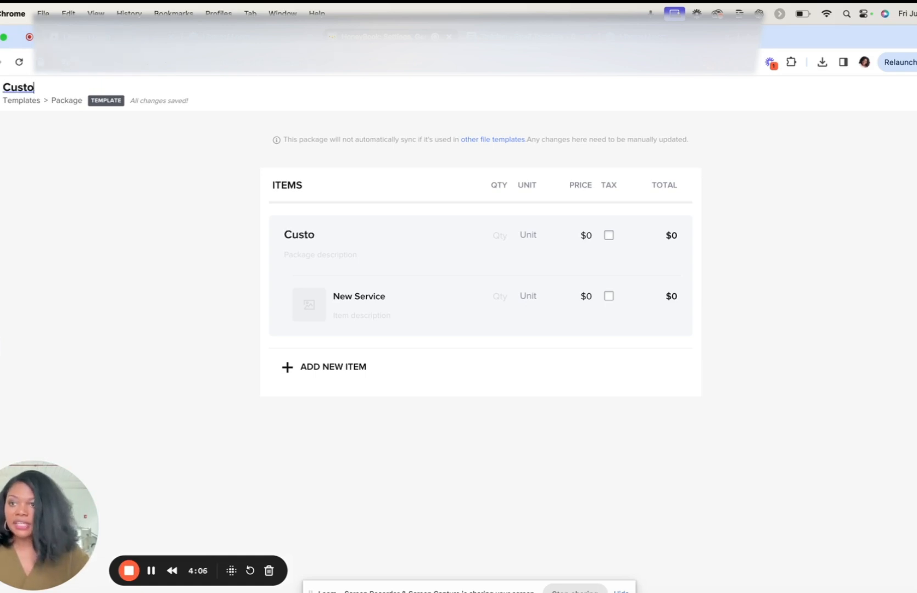
pyautogui.write('m Website D')
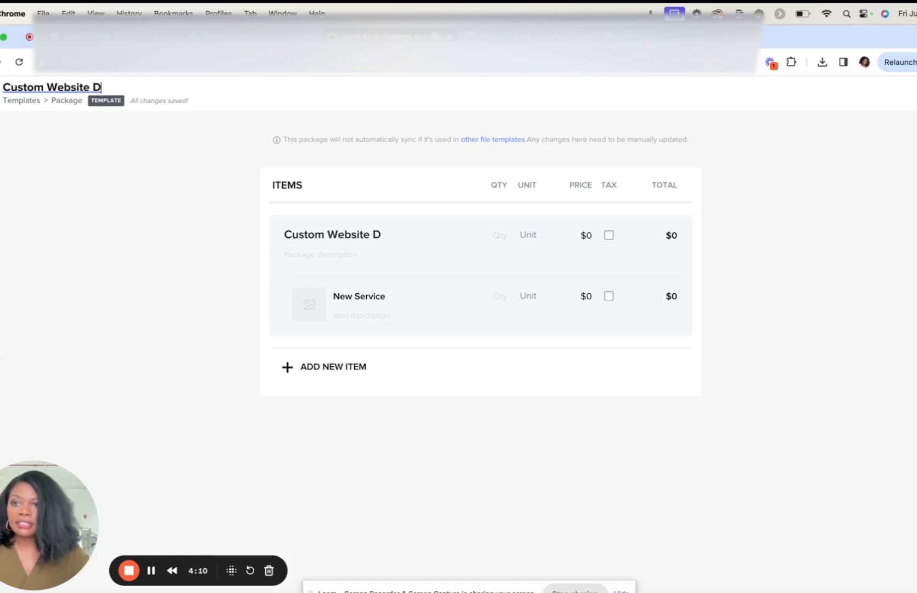
pyautogui.write('esign')
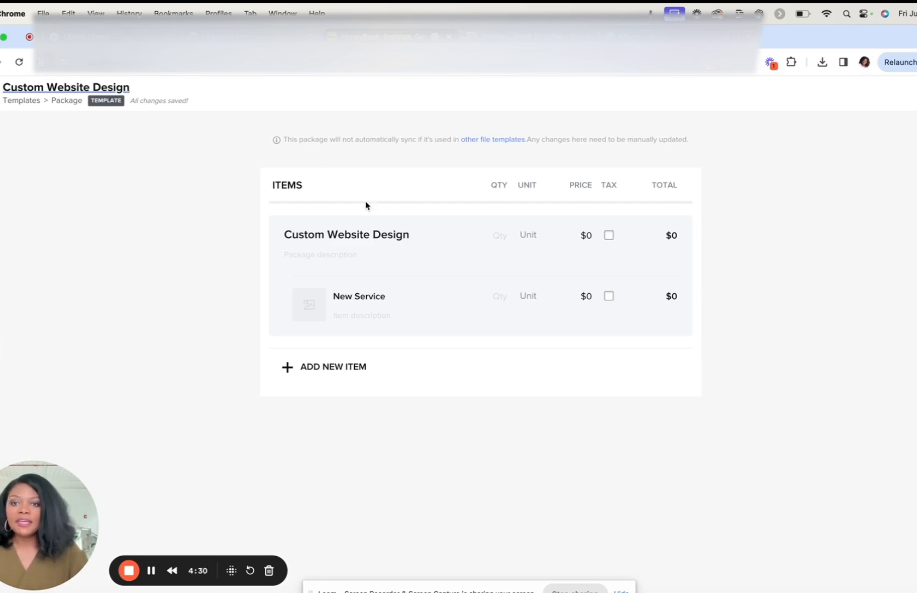
# Step: Describe the package on three lines as "5 Page Website", "Copywriting" and "Website Deliverable Call", and set its price to $8,000
pyautogui.click(332, 260)
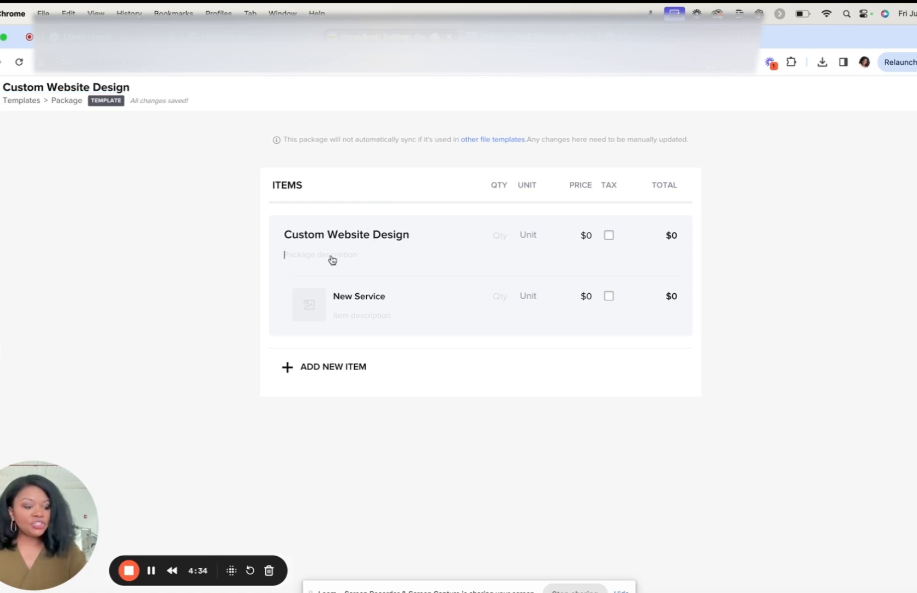
pyautogui.write('5 Page Website')
pyautogui.press('Return')
pyautogui.write('Copywriting')
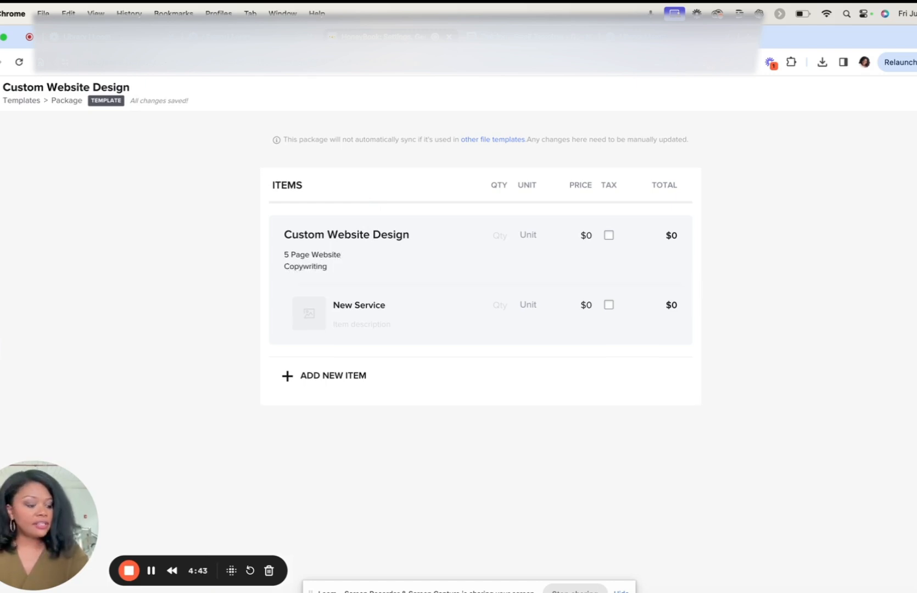
pyautogui.press('Return')
pyautogui.write('We')
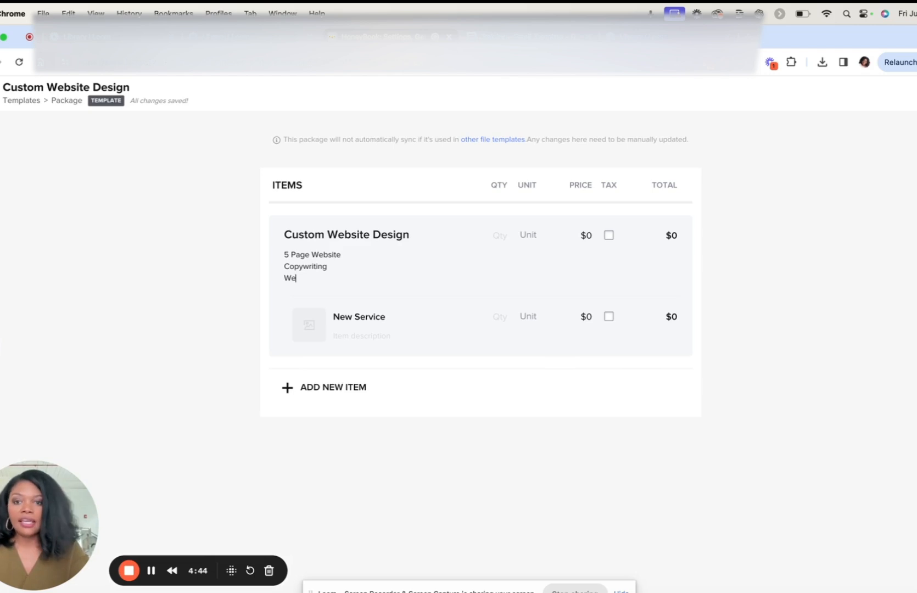
pyautogui.write('bsite Deliverb')
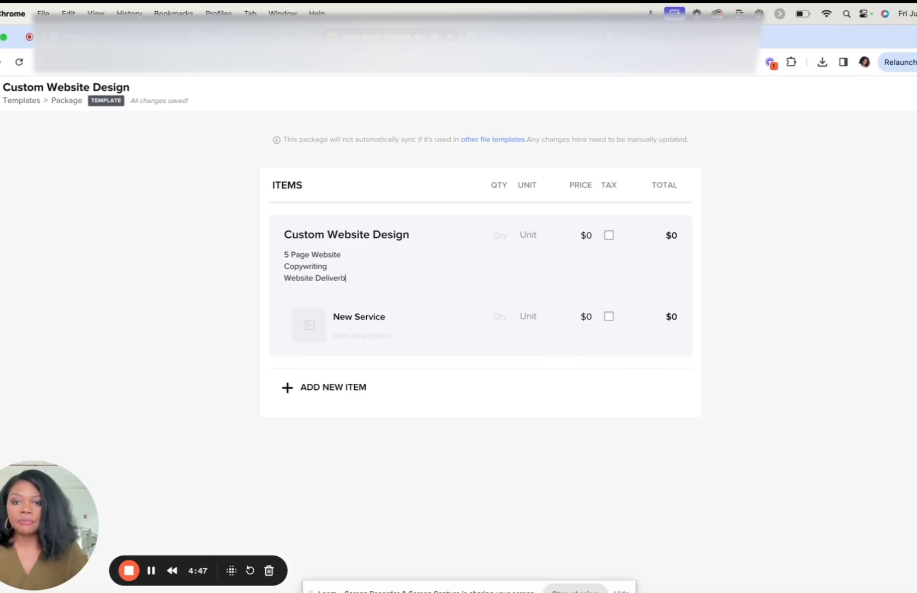
pyautogui.press('BackSpace')
pyautogui.write('able Call')
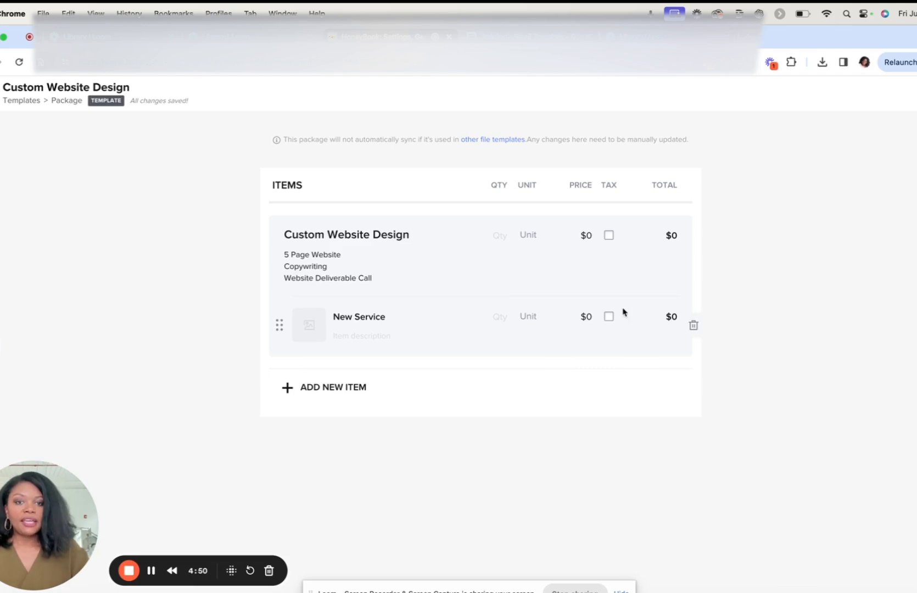
pyautogui.click(592, 239)
pyautogui.write('8000')
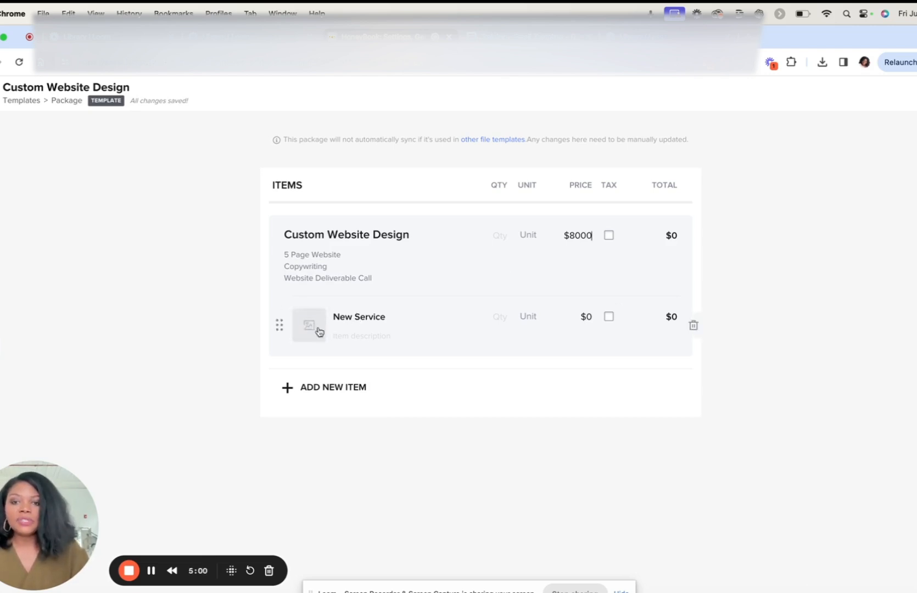
# Step: Fill in the package's first service as "SEO Strategy" with the description "Keyword research" and a price of $1,200
pyautogui.click(354, 320)
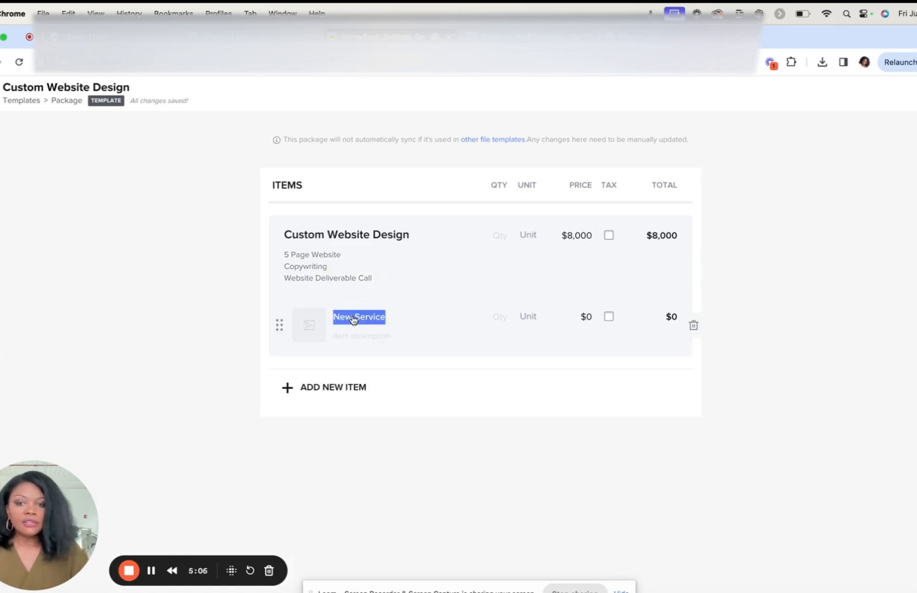
pyautogui.write('SE')
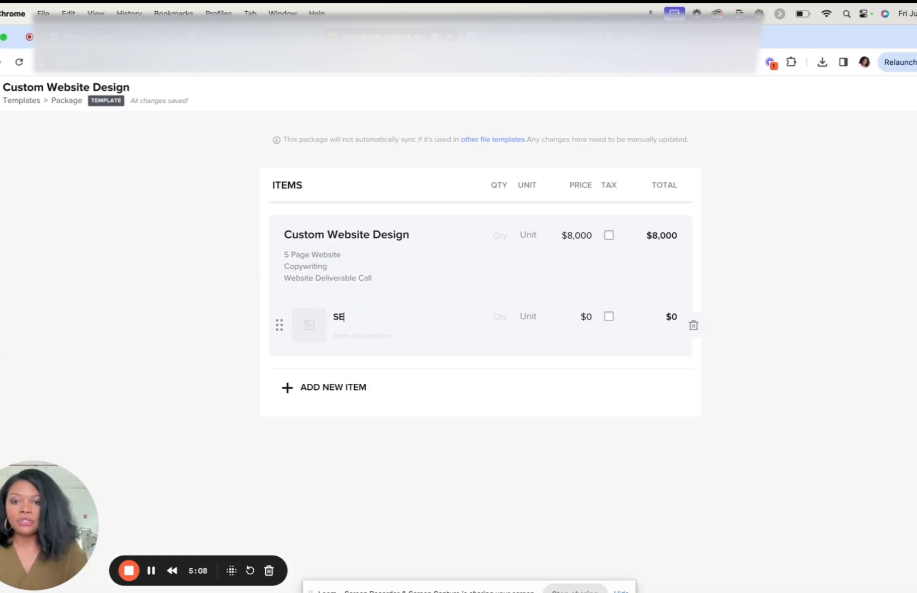
pyautogui.write('O Strategy')
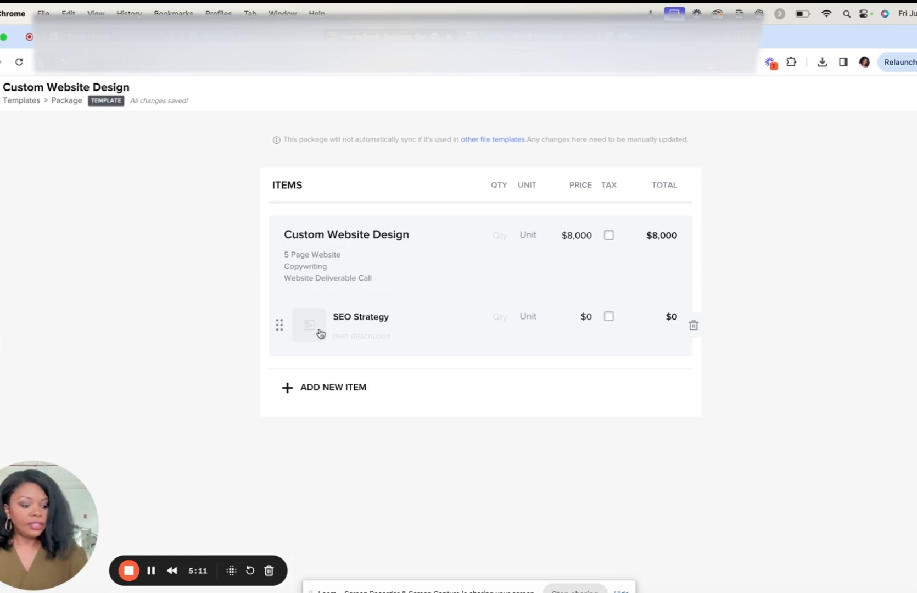
pyautogui.click(349, 337)
pyautogui.write('Keyw')
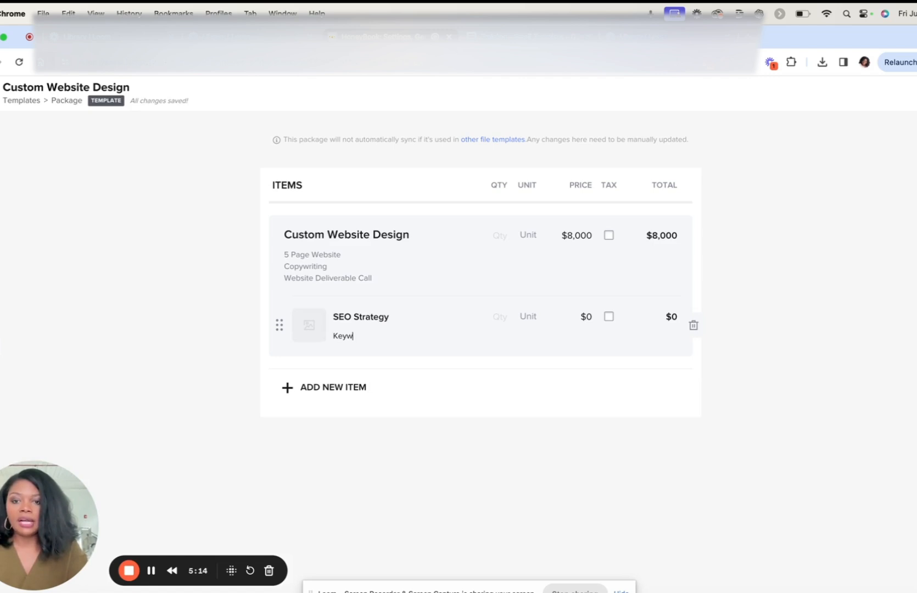
pyautogui.write('ork optimization')
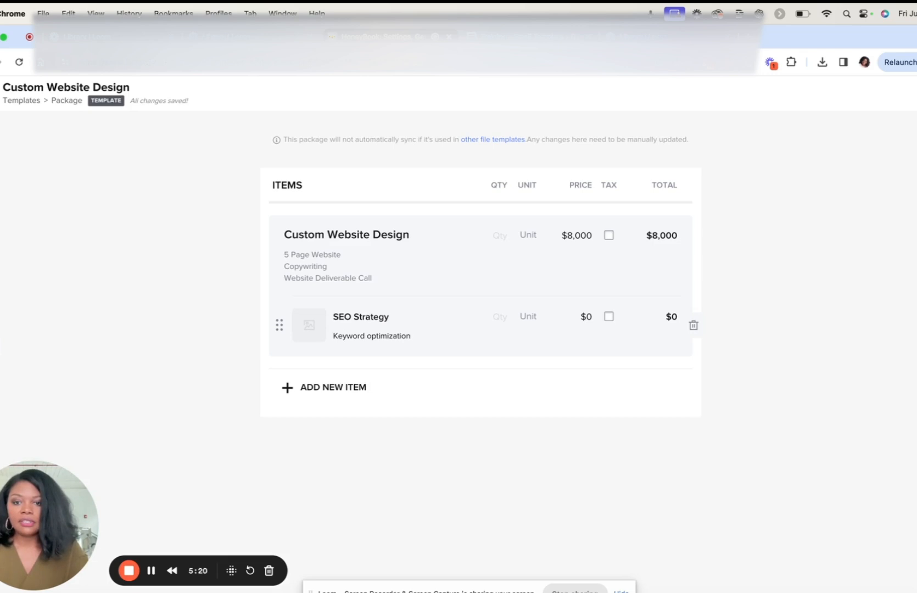
pyautogui.press('BackSpace')
pyautogui.press('BackSpace')
pyautogui.press('BackSpace')
pyautogui.press('BackSpace')
pyautogui.press('BackSpace')
pyautogui.press('BackSpace')
pyautogui.press('BackSpace')
pyautogui.press('BackSpace')
pyautogui.press('BackSpace')
pyautogui.press('BackSpace')
pyautogui.press('BackSpace')
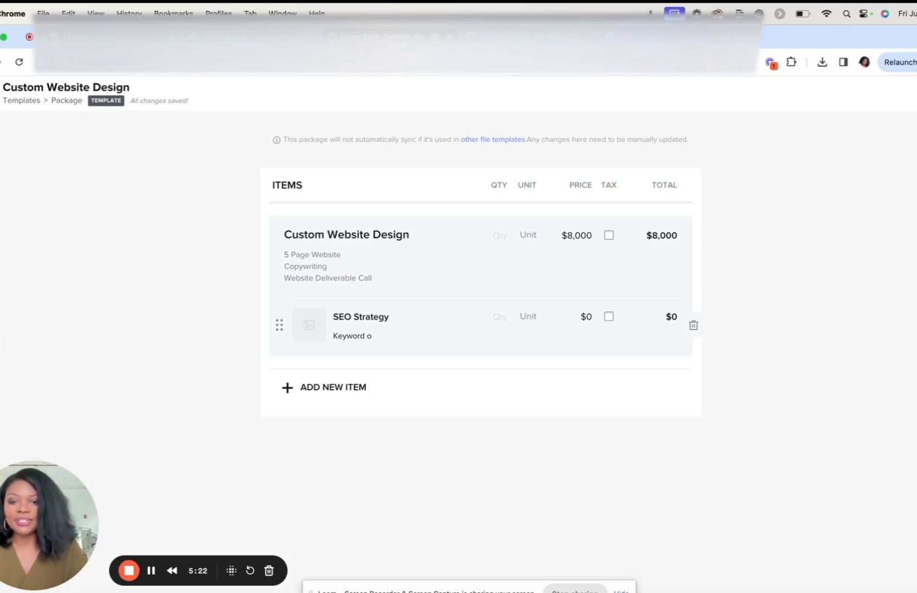
pyautogui.write('research')
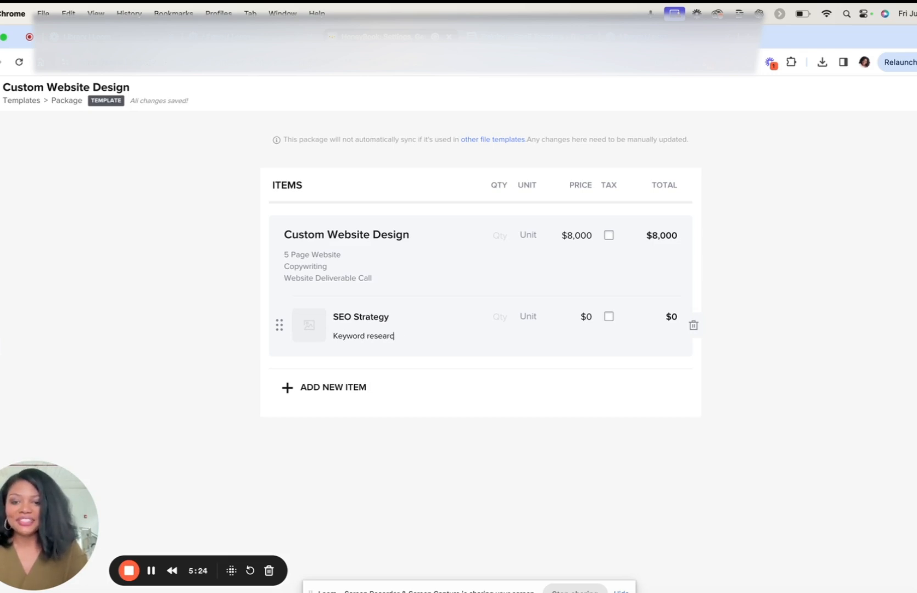
pyautogui.click(588, 322)
pyautogui.write('120')
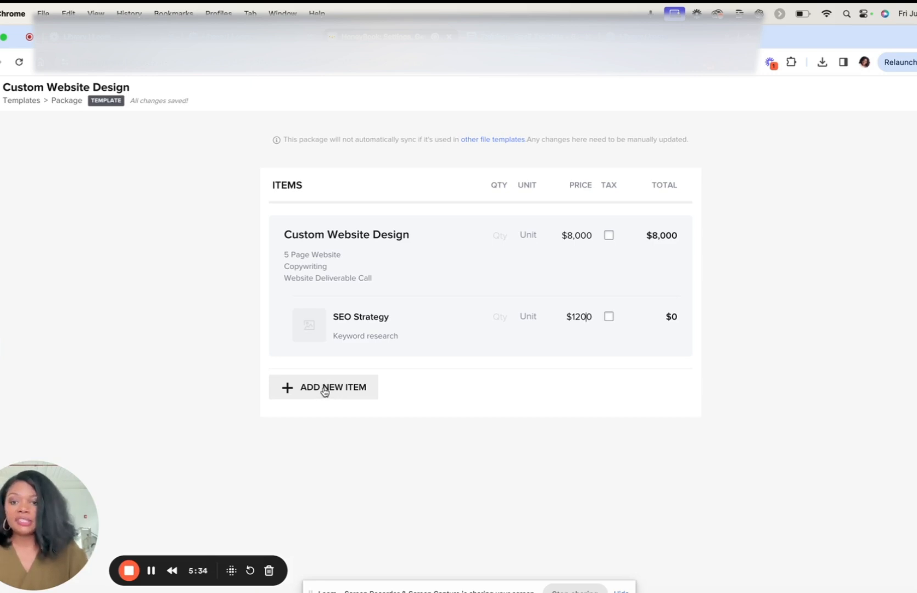
# Step: Add a second service item to the package and name it "3 Blog Posts"
pyautogui.click(324, 392)
pyautogui.click(367, 381)
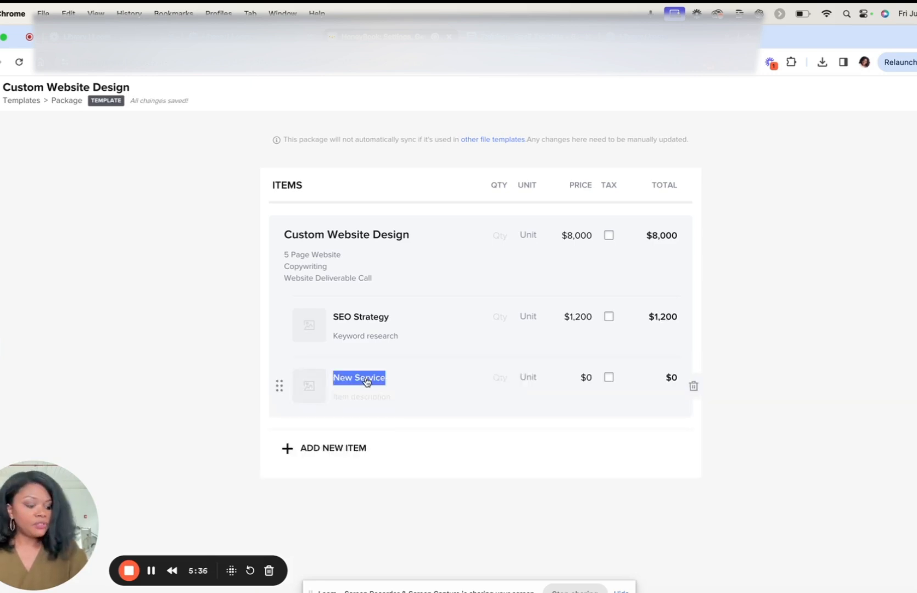
pyautogui.write('3 Blog')
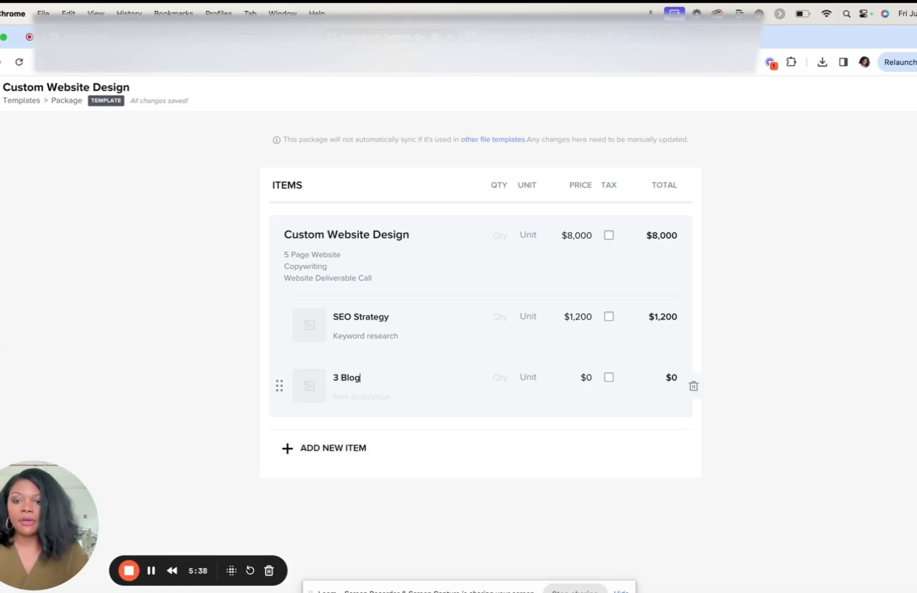
pyautogui.write(' Posts')
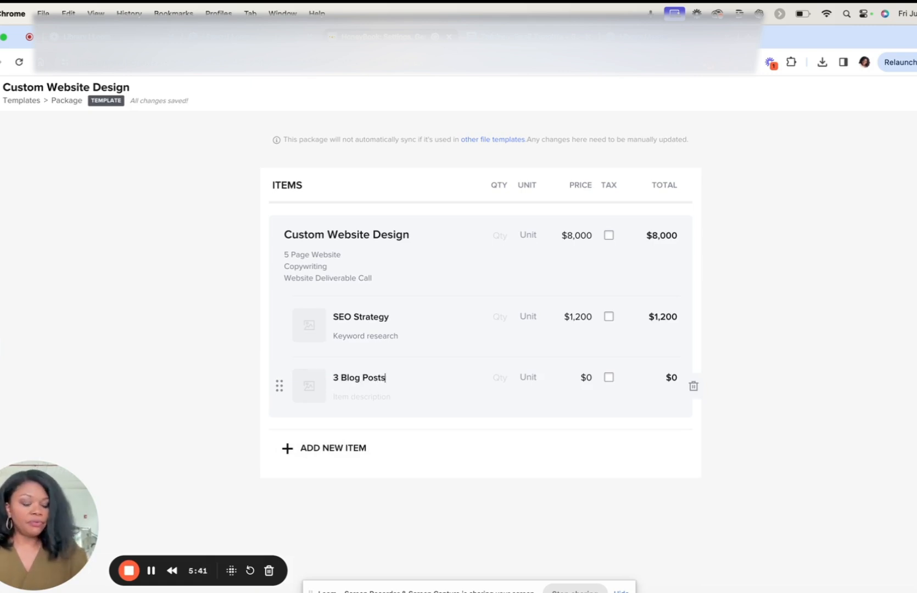
# Step: Describe the 3 Blog Posts service as "up to 500 words per blog" and set its price to $900
pyautogui.click(361, 400)
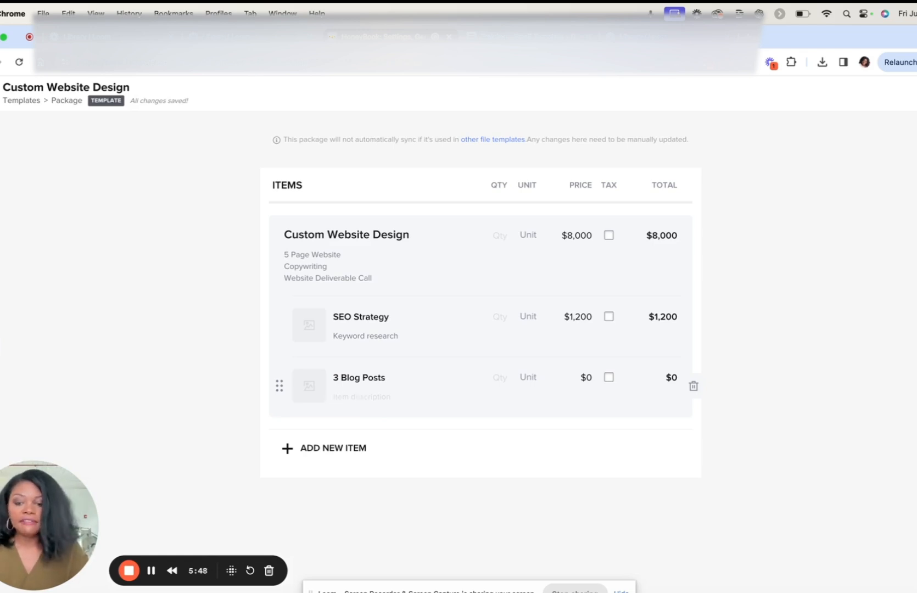
pyautogui.write('u')
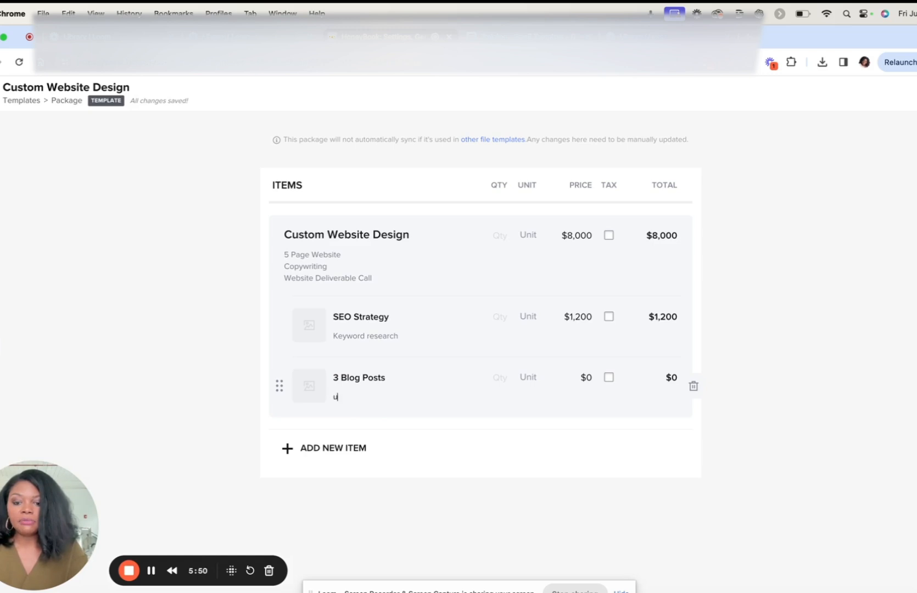
pyautogui.press('BackSpace')
pyautogui.press('BackSpace')
pyautogui.write('up to 500 words per blog')
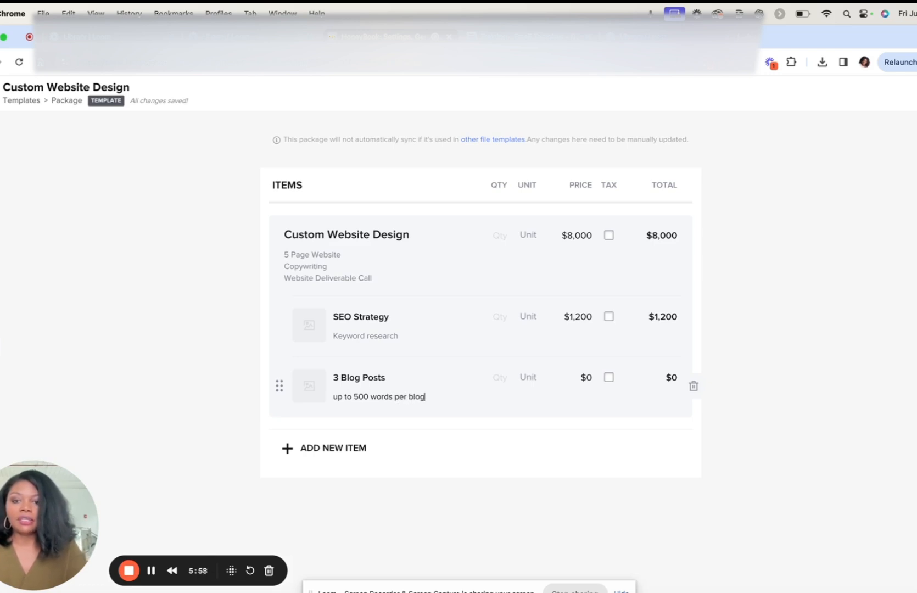
pyautogui.click(592, 379)
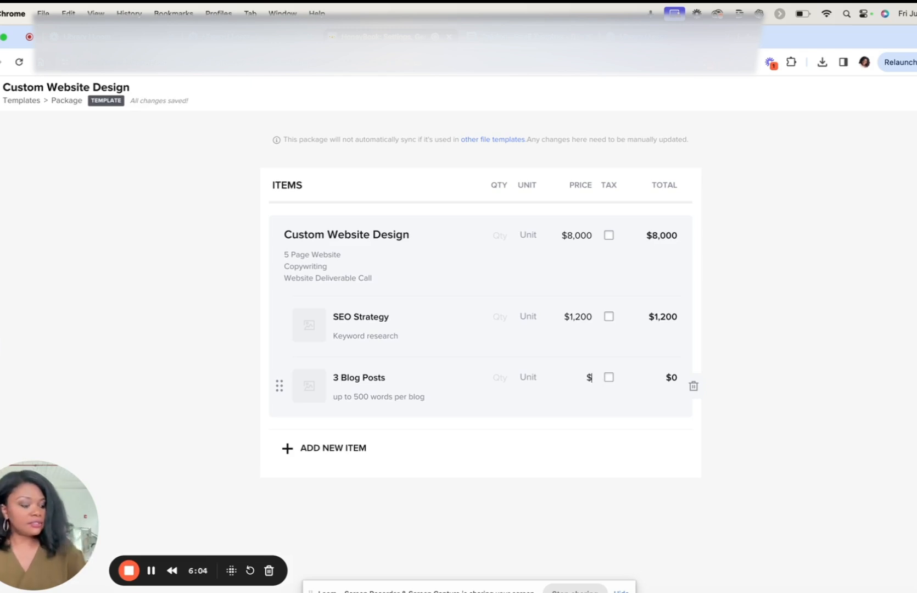
pyautogui.write('900')
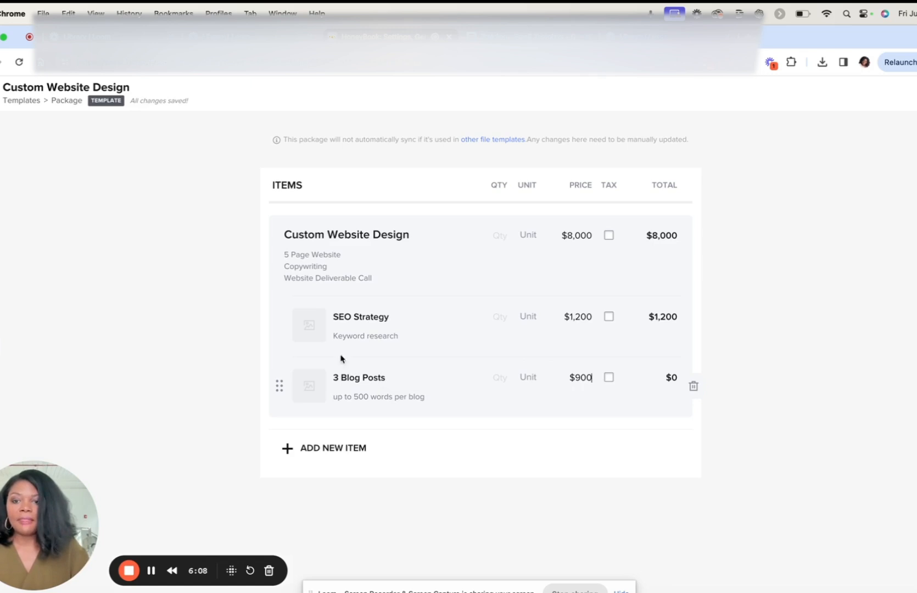
# Step: Add the library photo of a laptop on a wooden desk to SEO Strategy, cropped around the laptop
pyautogui.click(310, 330)
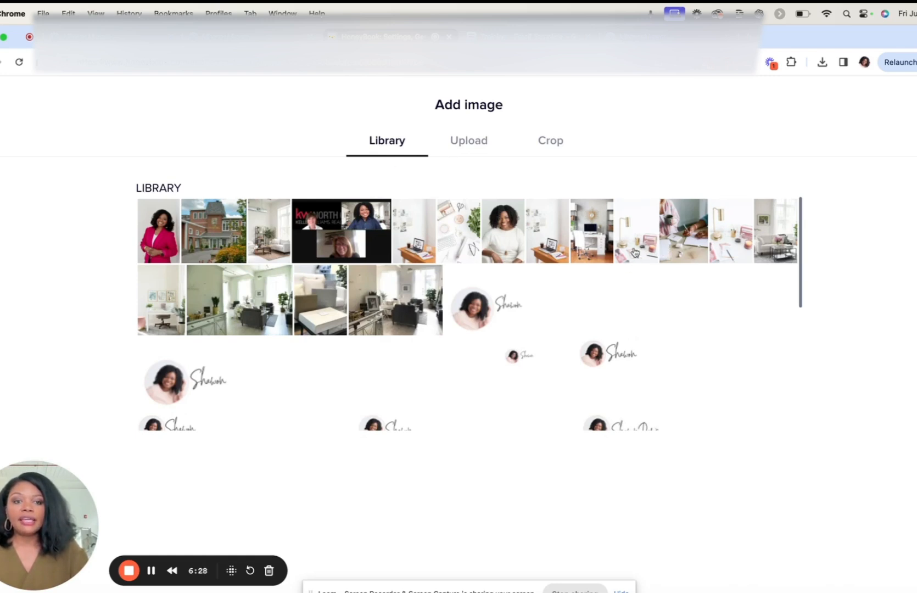
pyautogui.click(415, 246)
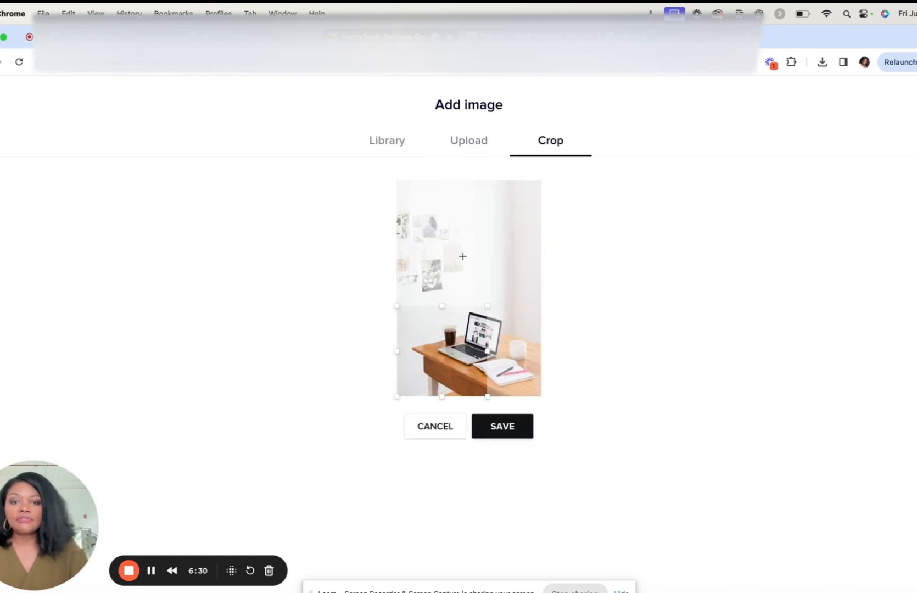
pyautogui.moveTo(467, 328); pyautogui.dragTo(491, 315)
pyautogui.click(516, 425)
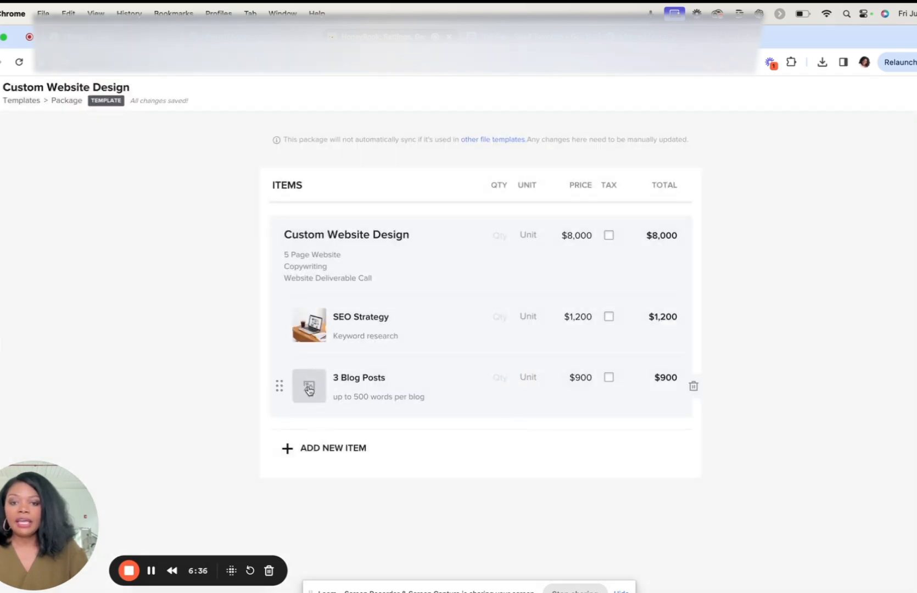
# Step: Give the 3 Blog Posts service the same laptop-on-desk library photo, cropped around the laptop
pyautogui.click(310, 389)
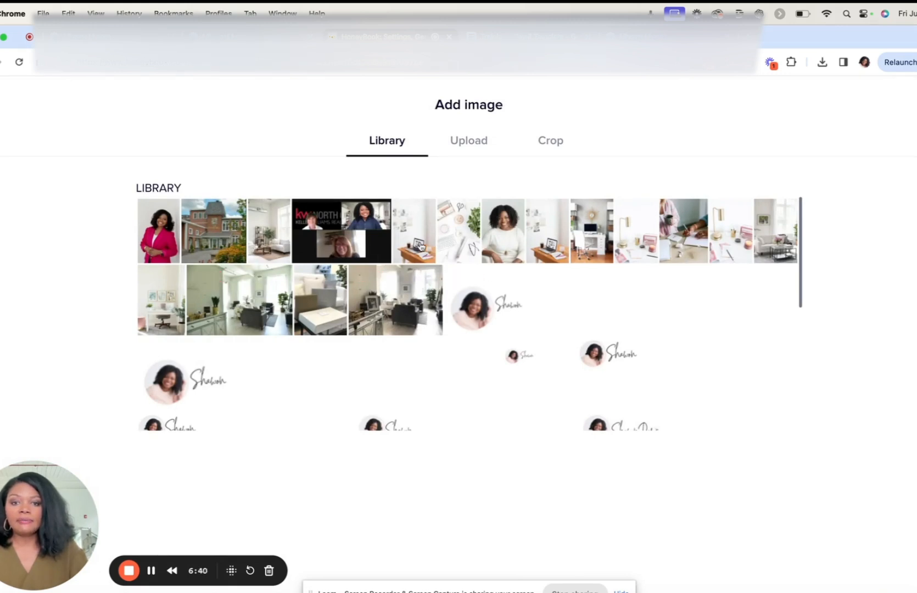
pyautogui.click(420, 247)
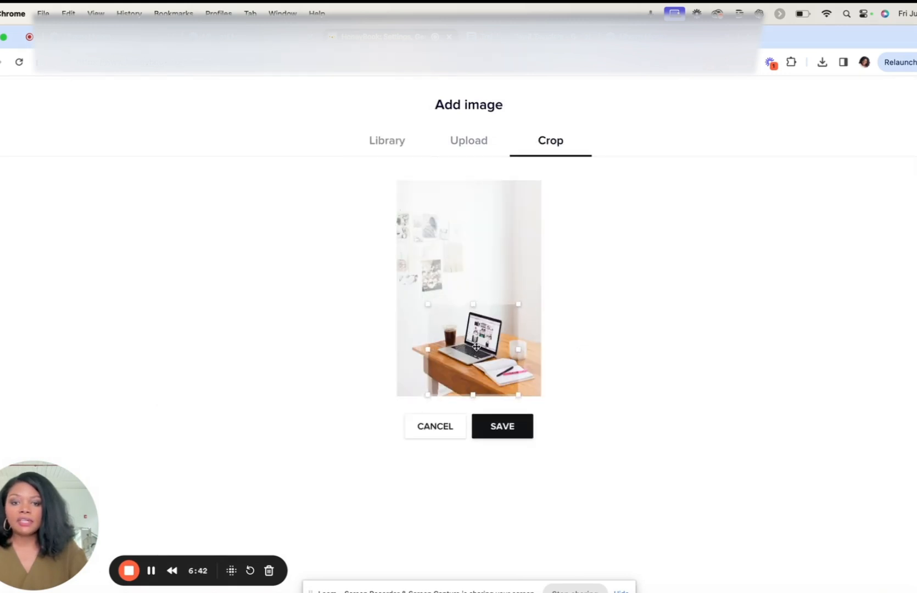
pyautogui.click(501, 428)
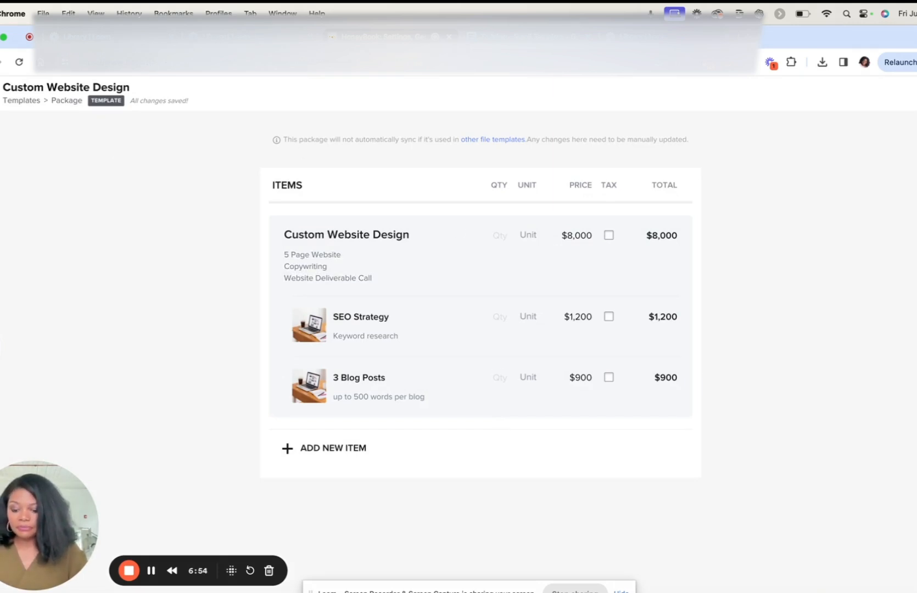
# Step: Return to the templates list and create a new folder named "Custom Website Design"
pyautogui.press('super+Left')
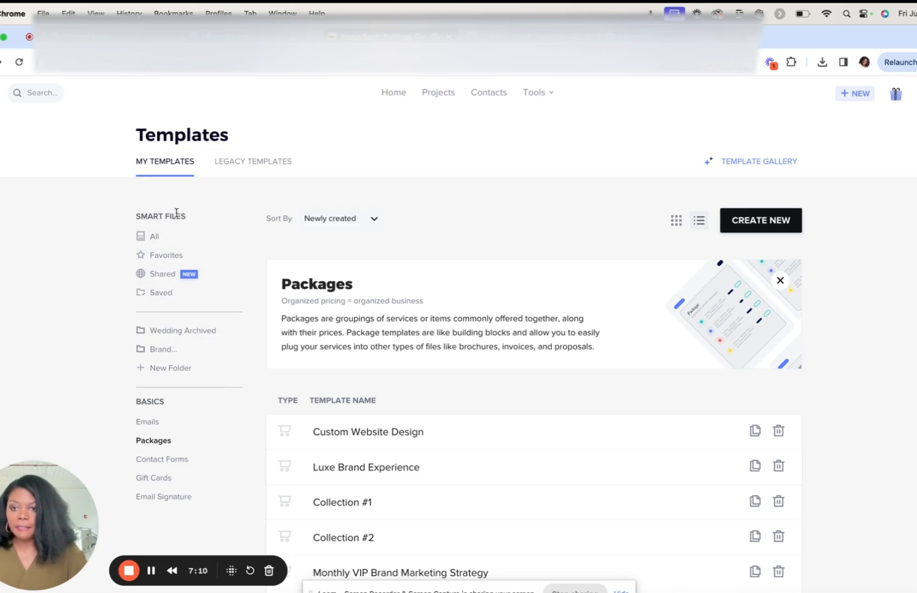
pyautogui.click(170, 368)
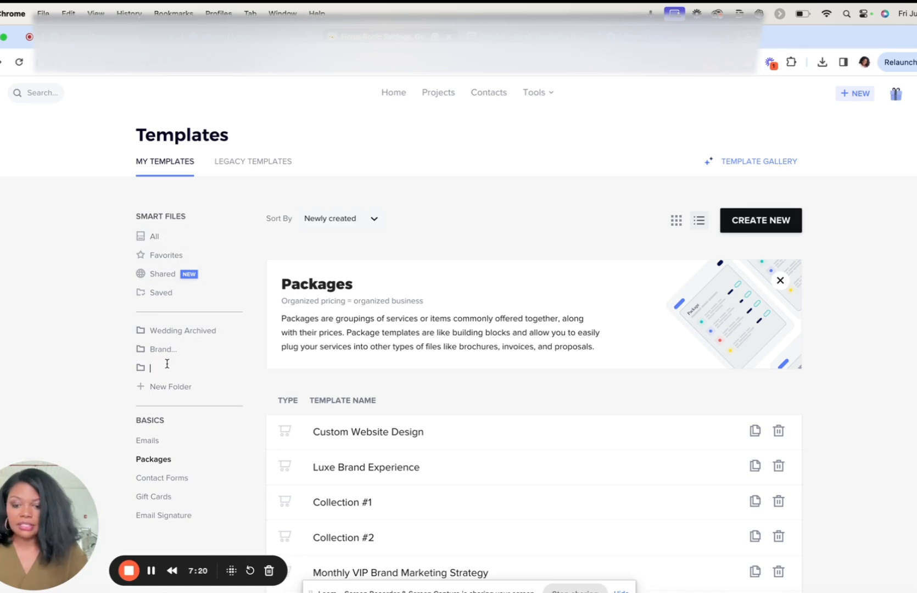
pyautogui.write('Custom Website Design')
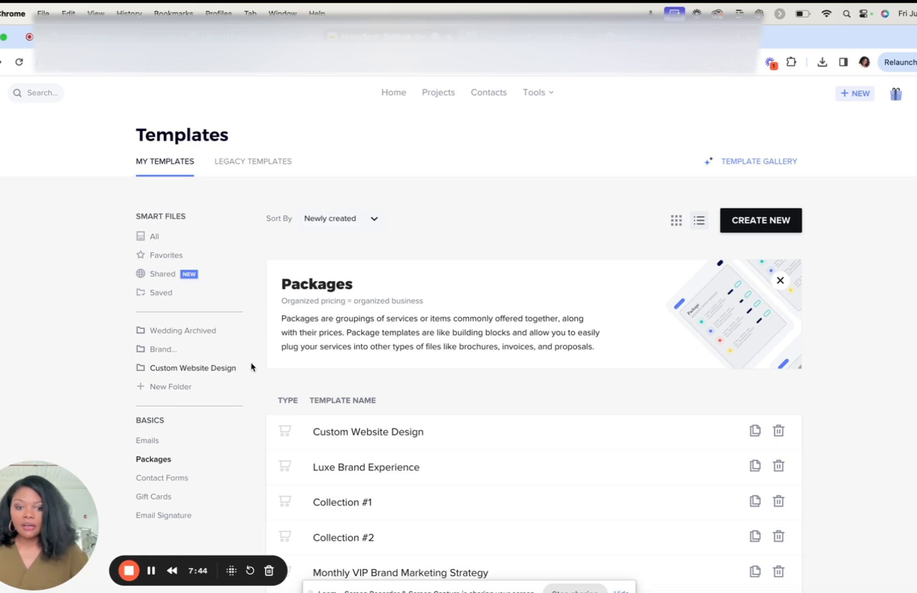
pyautogui.press('Return')
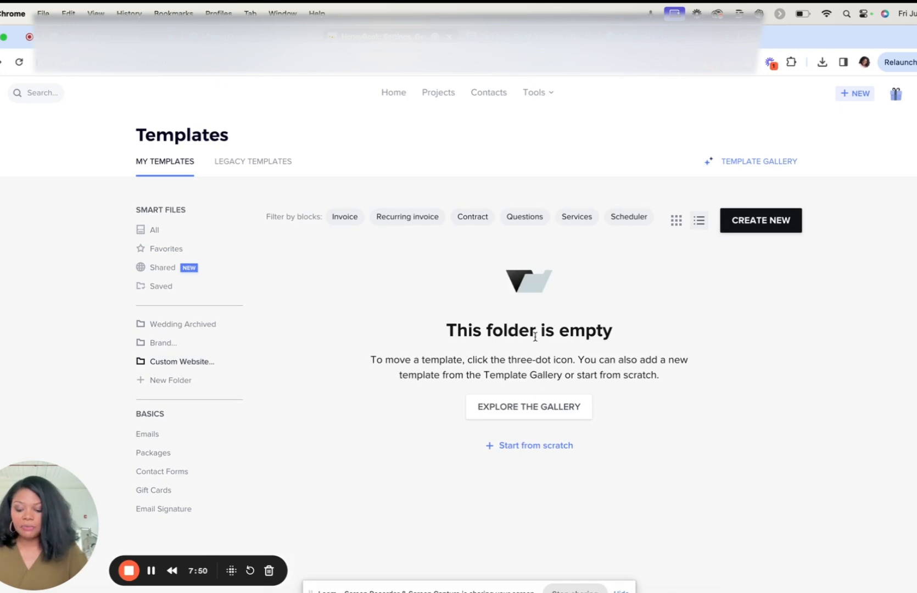
# Step: Create a new contract smart file in the Custom Website Design folder
pyautogui.click(769, 227)
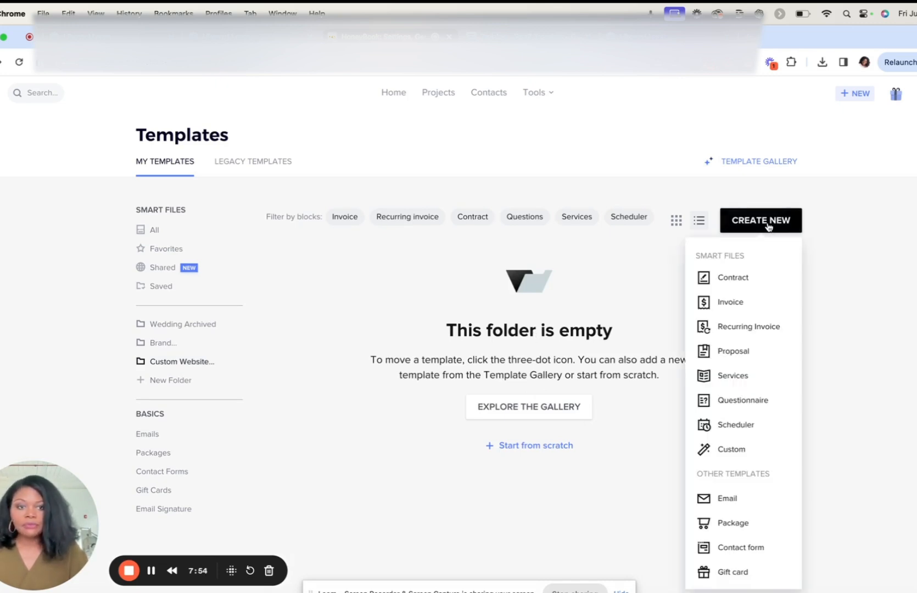
pyautogui.click(733, 279)
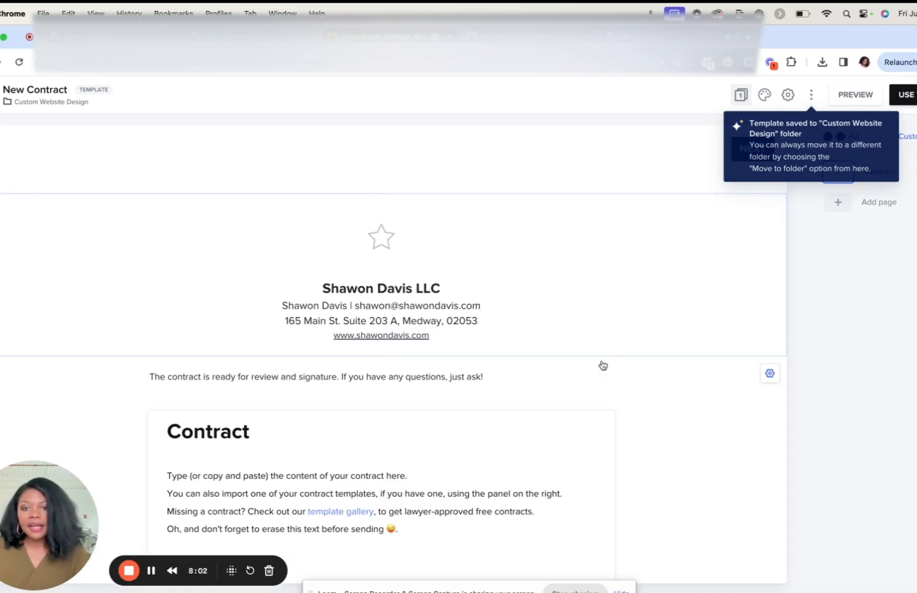
pyautogui.scroll(-2, 602, 366)
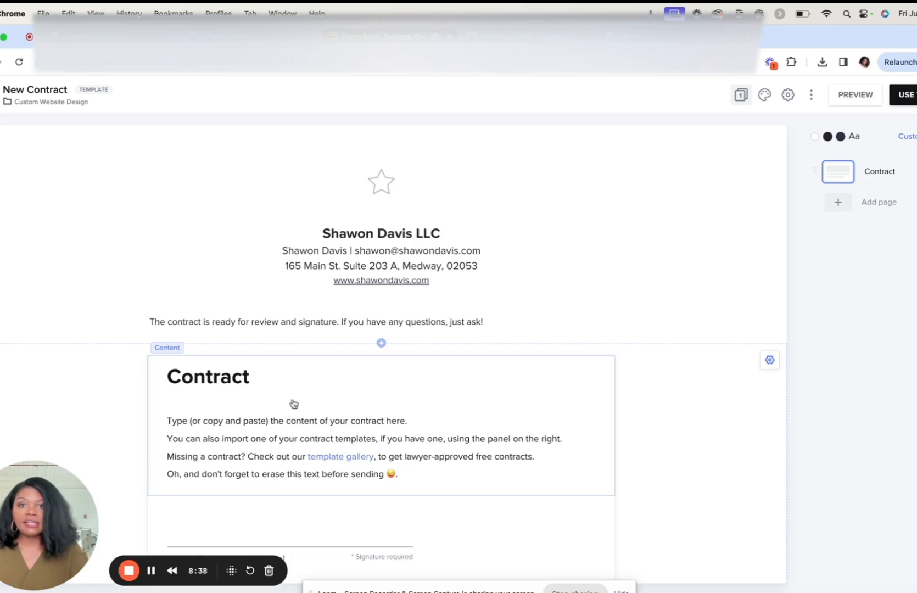
# Step: Open the template gallery linked in the contract text, filter it to Contracts and search for "service agreement"
pyautogui.click(345, 461)
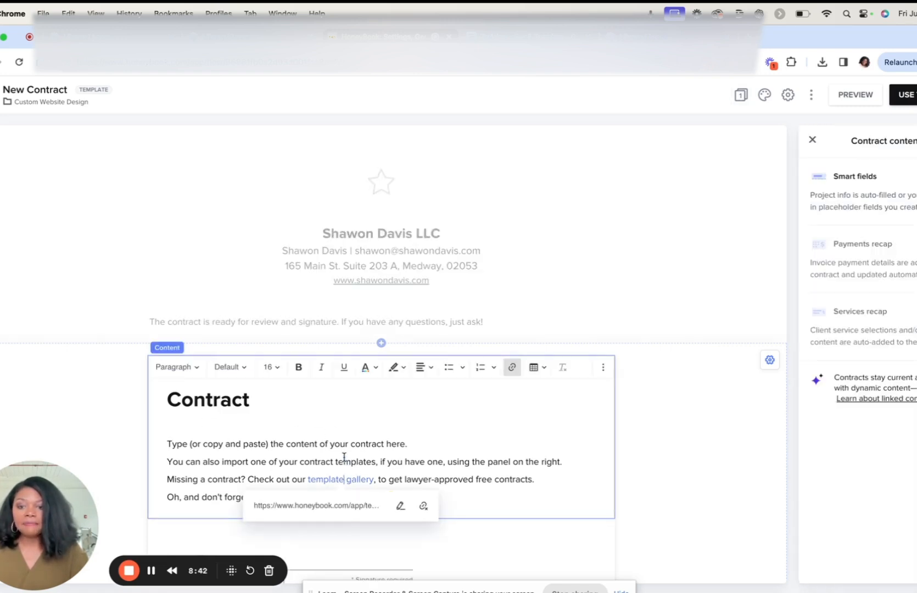
pyautogui.click(339, 510)
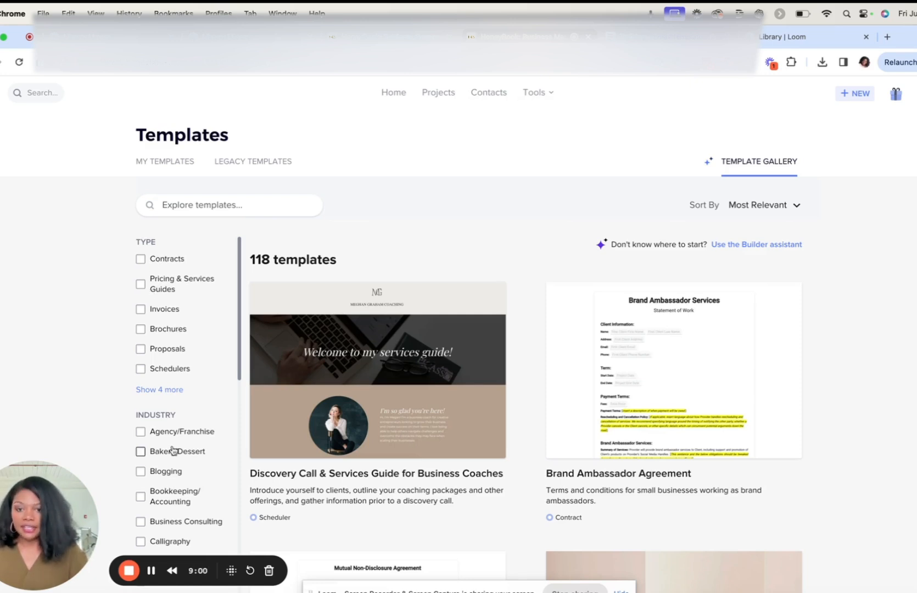
pyautogui.click(141, 260)
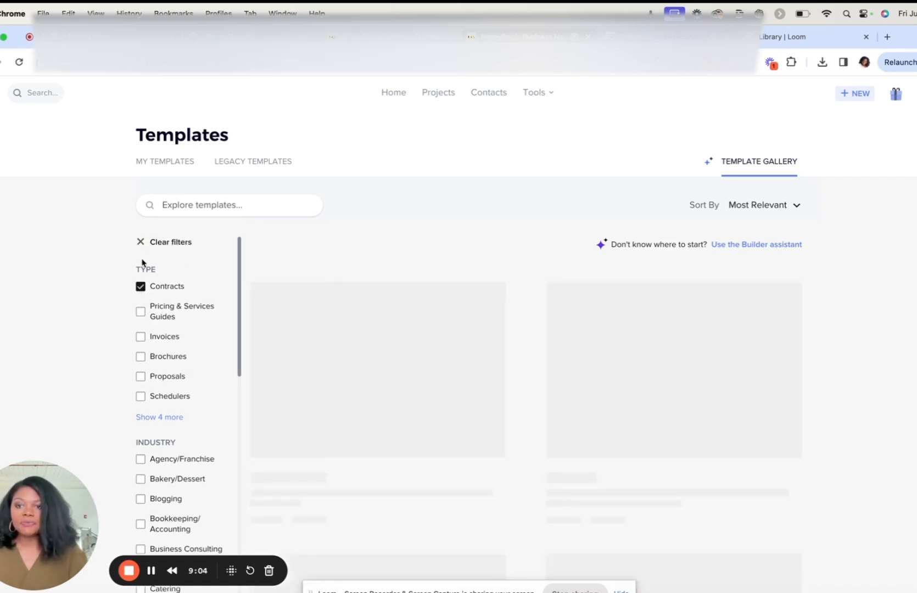
pyautogui.click(261, 204)
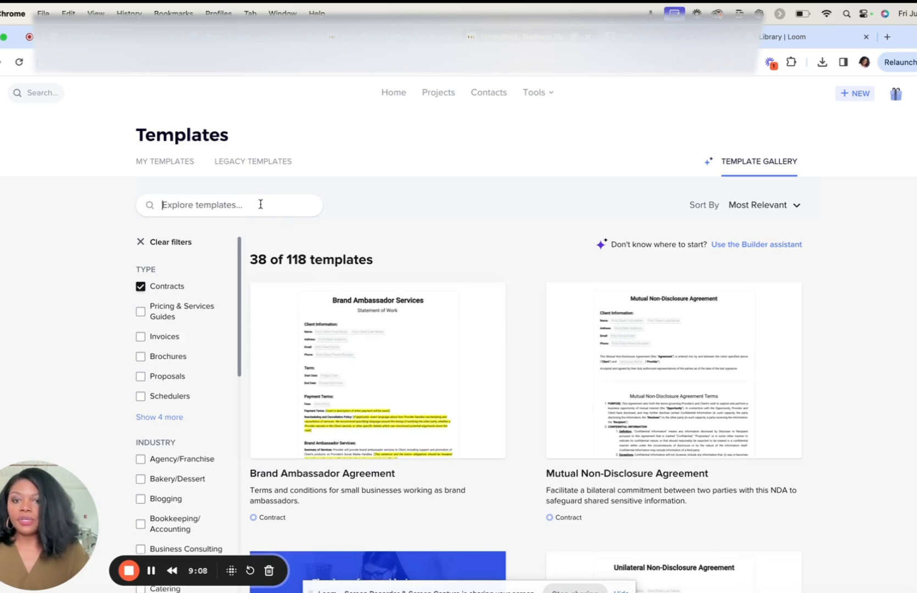
pyautogui.write('s')
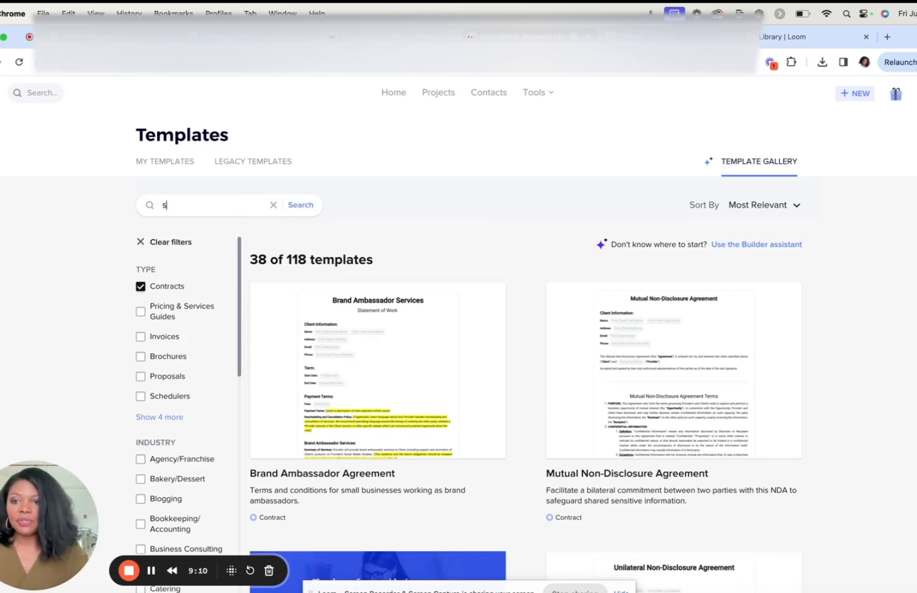
pyautogui.write('ervice agreement')
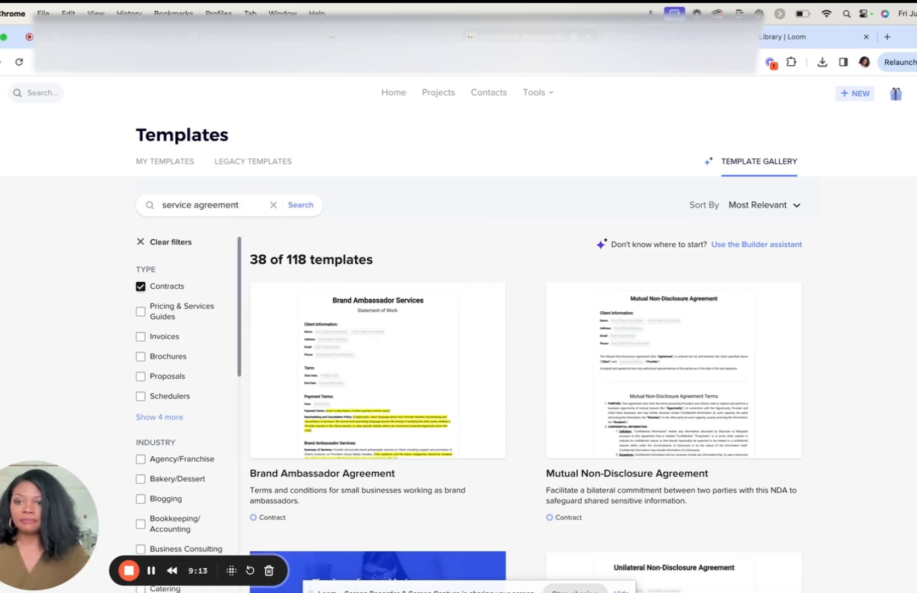
pyautogui.click(312, 211)
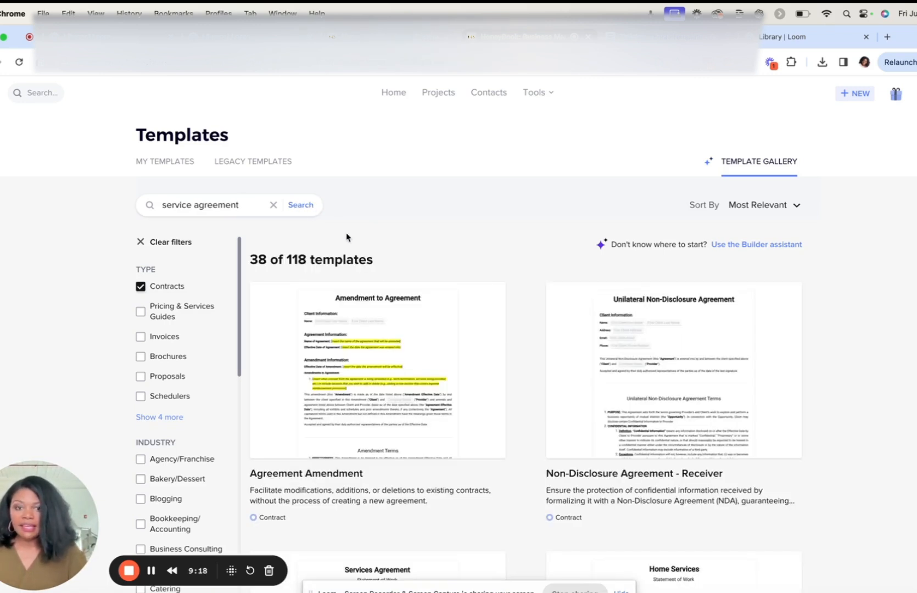
# Step: Preview the Services Agreement for independent contractors from the gallery and open it as an editable template
pyautogui.scroll(-1, 460, 356)
pyautogui.scroll(-5, 460, 356)
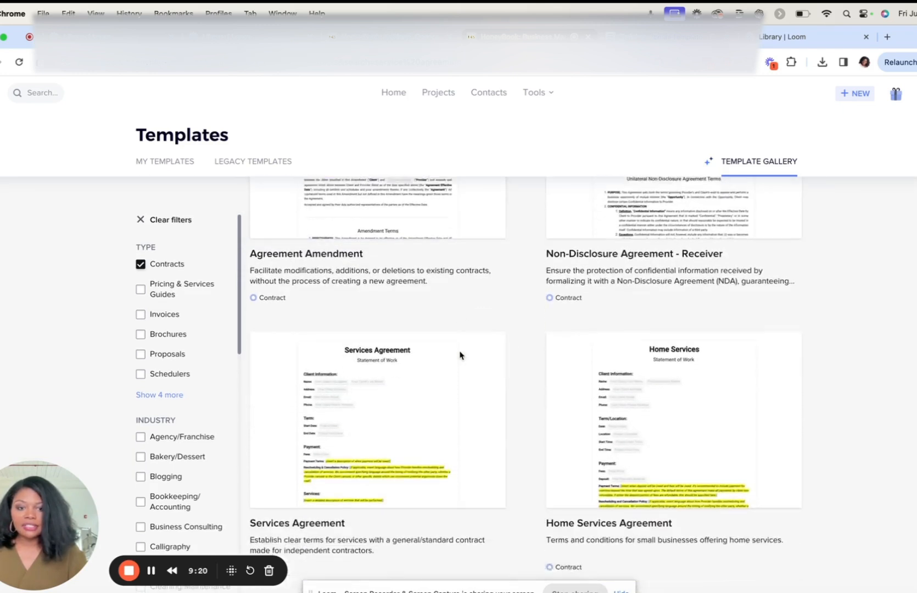
pyautogui.scroll(-1, 461, 356)
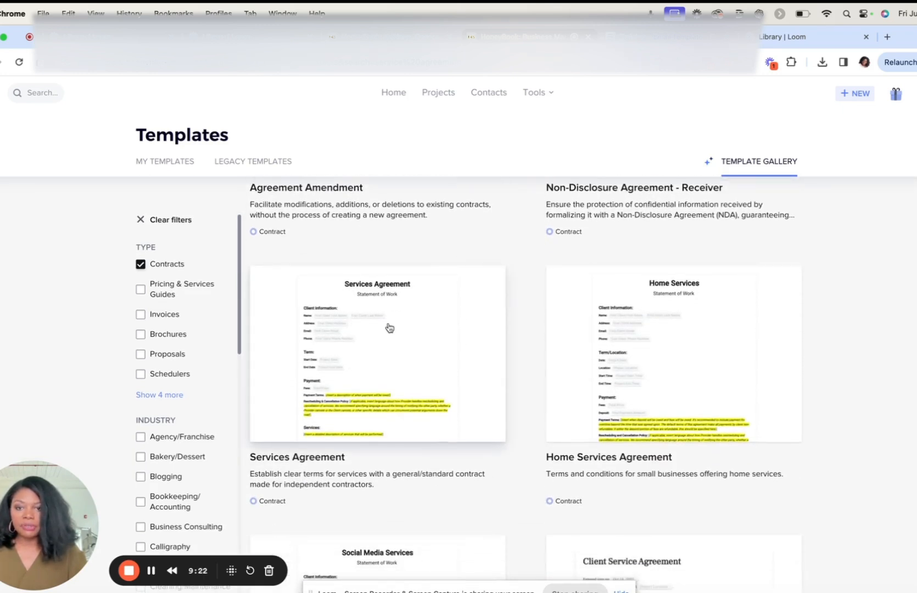
pyautogui.click(390, 328)
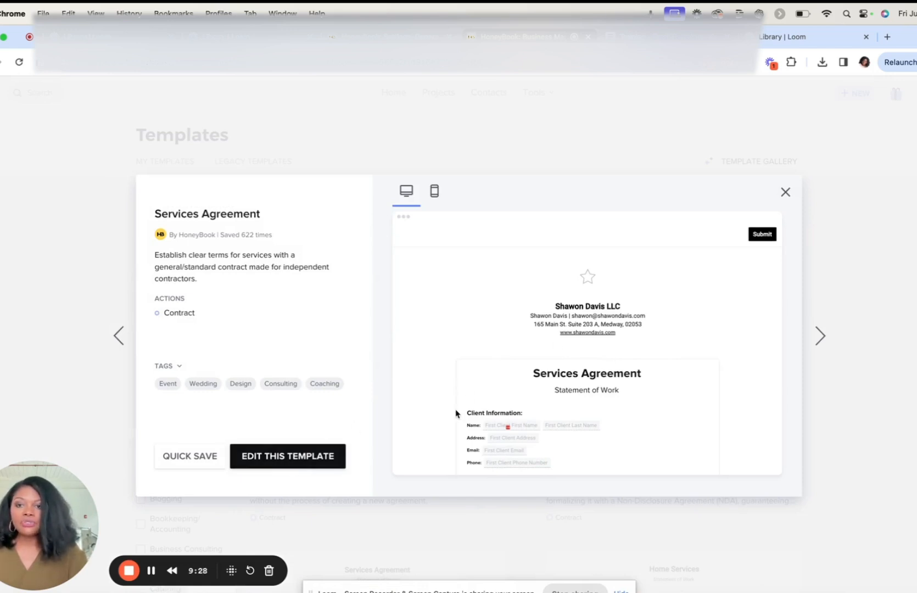
pyautogui.click(275, 460)
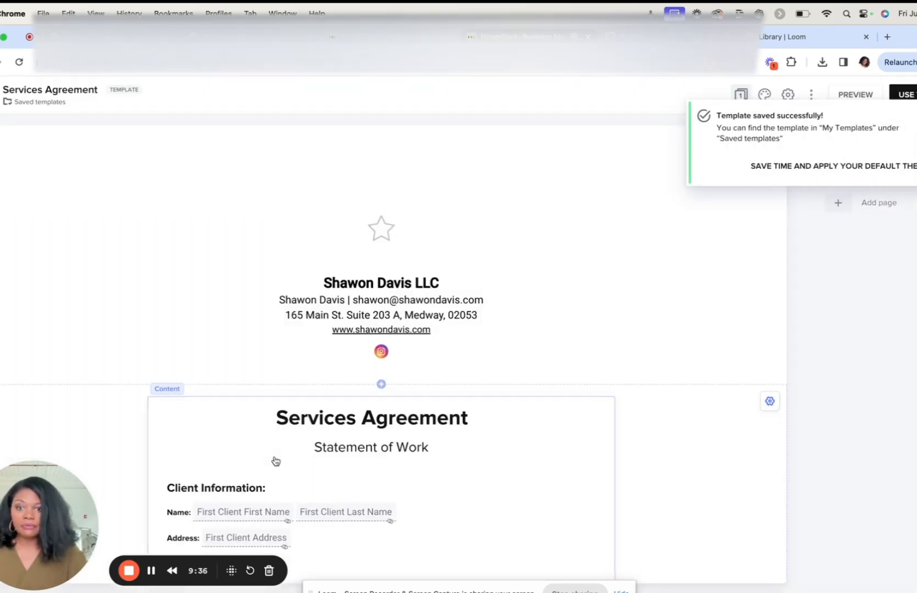
# Step: Rename the saved Services Agreement template as "Custom Website Design Contract"
pyautogui.tripleClick(33, 89)
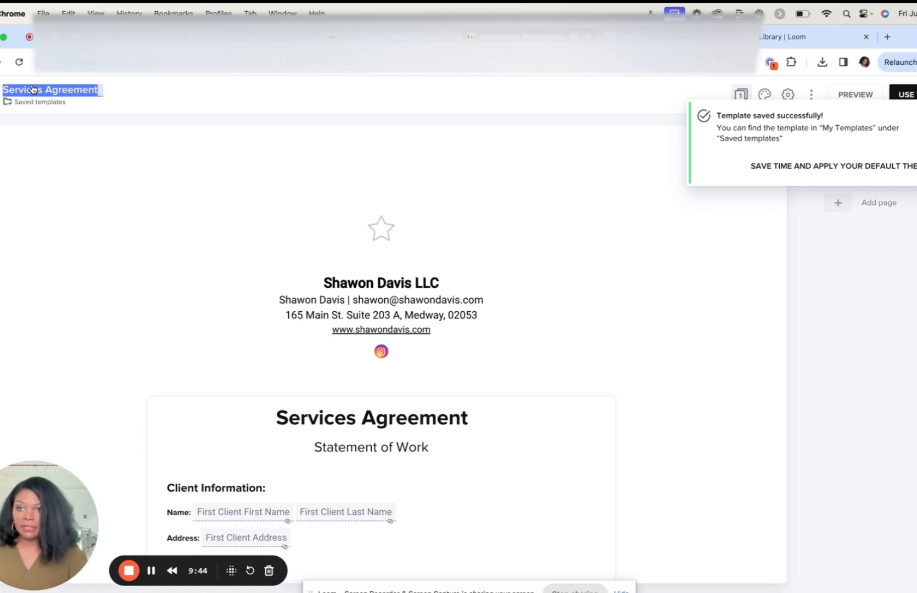
pyautogui.write('Custom')
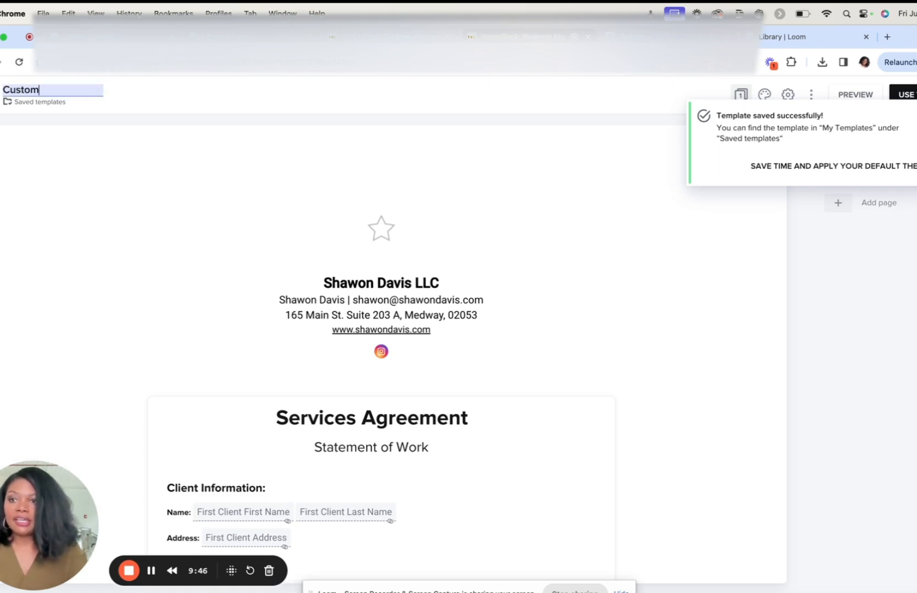
pyautogui.write(' Website De')
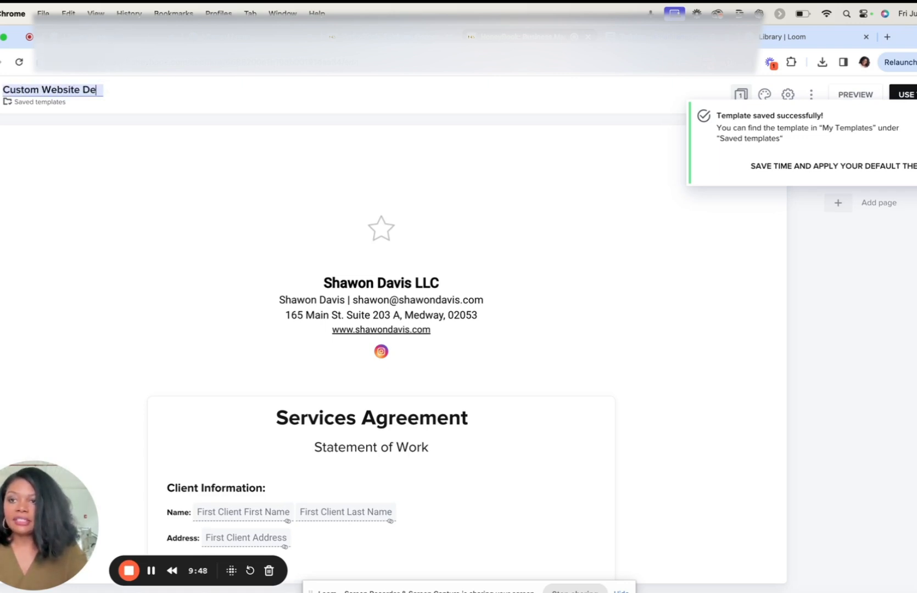
pyautogui.write('sign Contract')
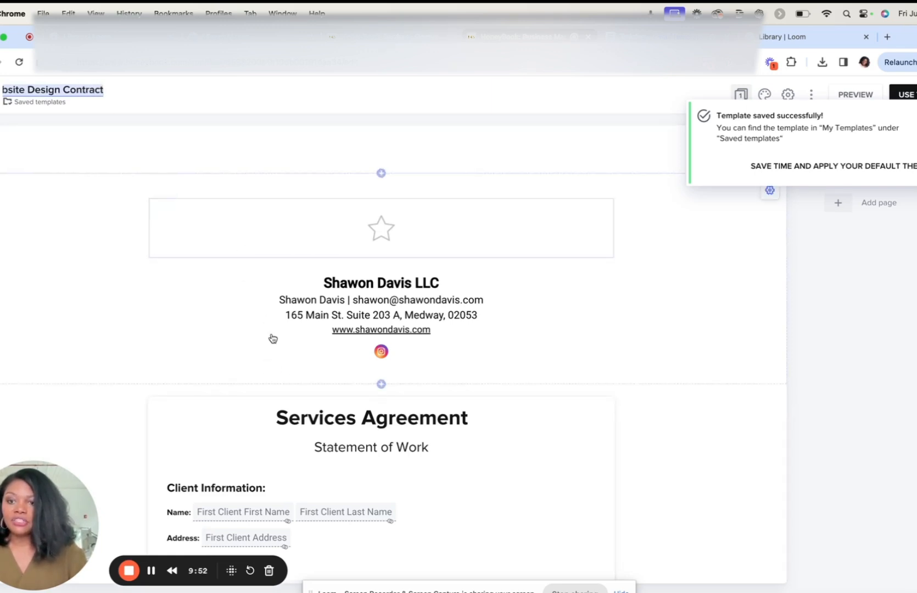
# Step: Replace the "Services Agreement" heading in the contract body with "Contract Website Design Contract"
pyautogui.click(298, 421)
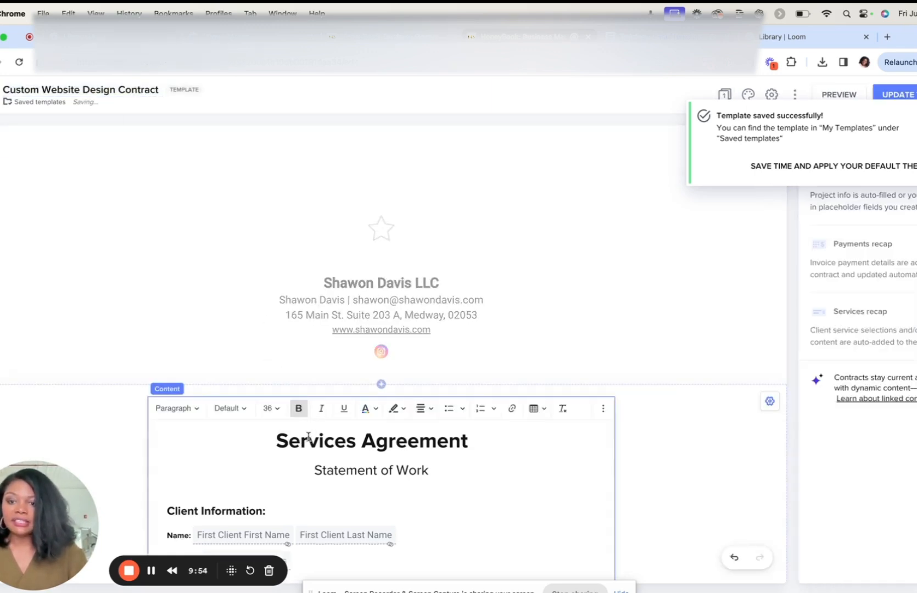
pyautogui.tripleClick(308, 439)
pyautogui.write('Contract Website')
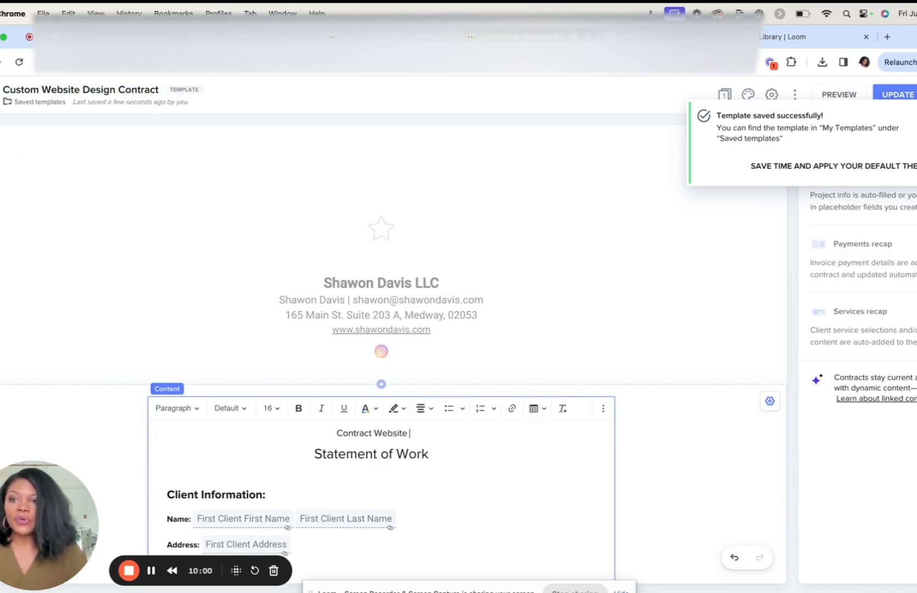
pyautogui.write(' Design')
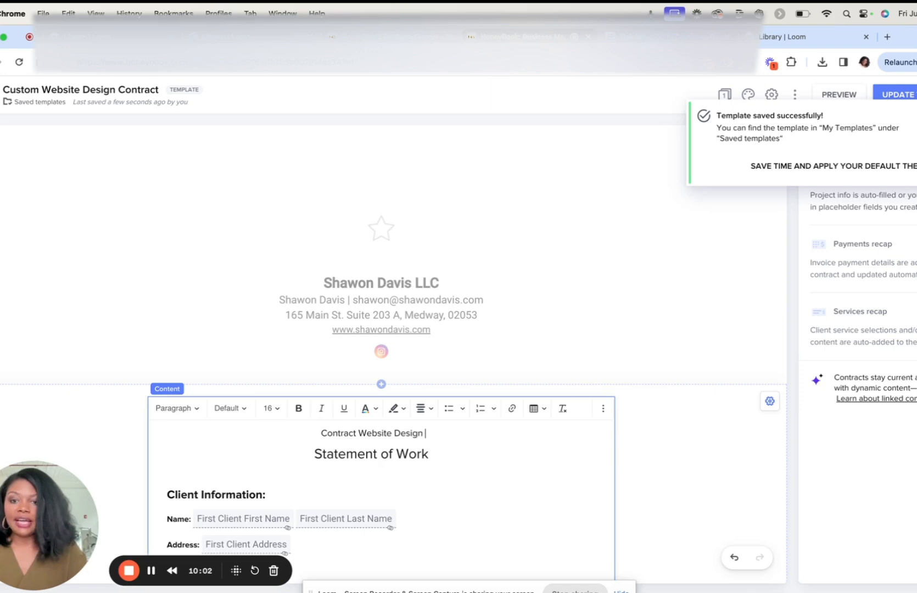
pyautogui.write(' Contract')
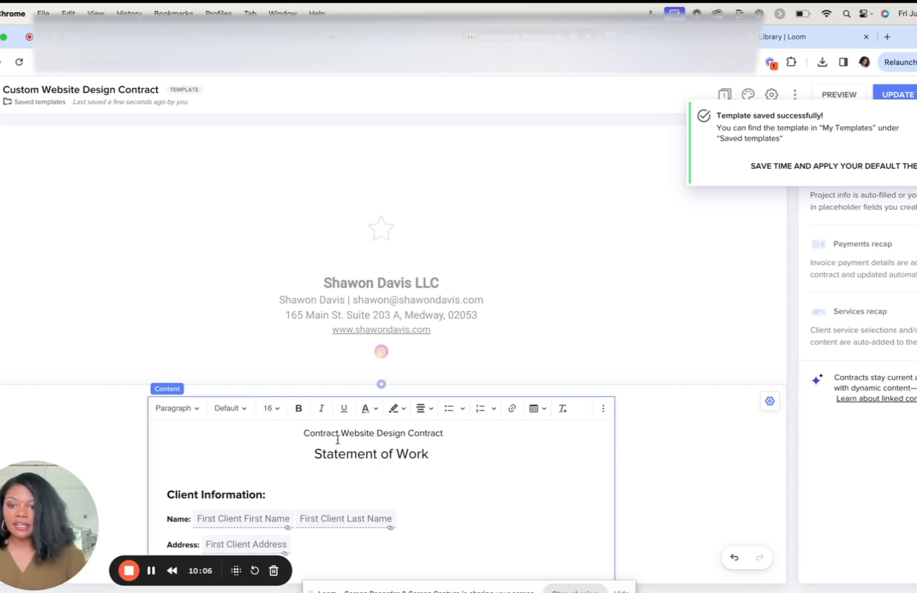
# Step: Set the new contract heading's font size to Extra Large (24)
pyautogui.tripleClick(338, 433)
pyautogui.click(274, 409)
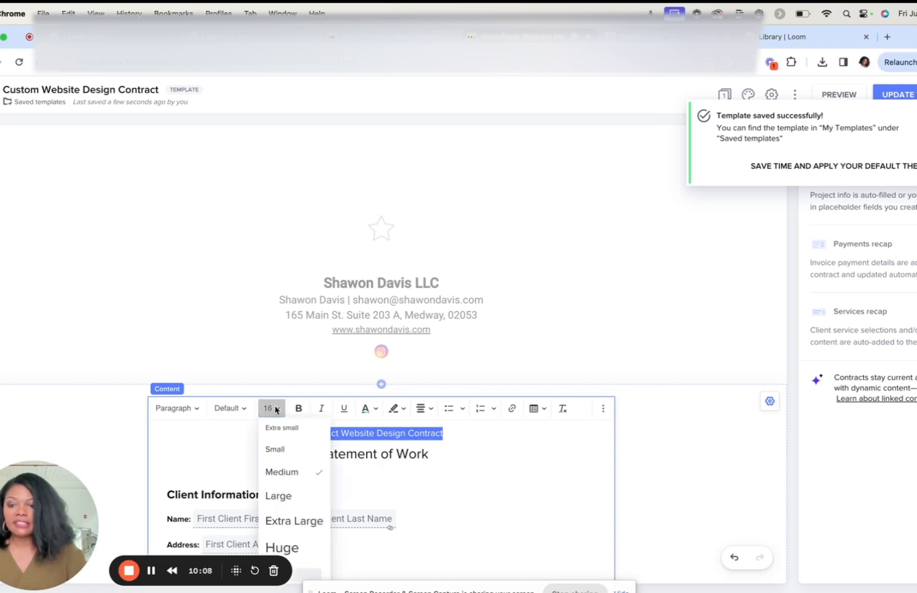
pyautogui.click(289, 497)
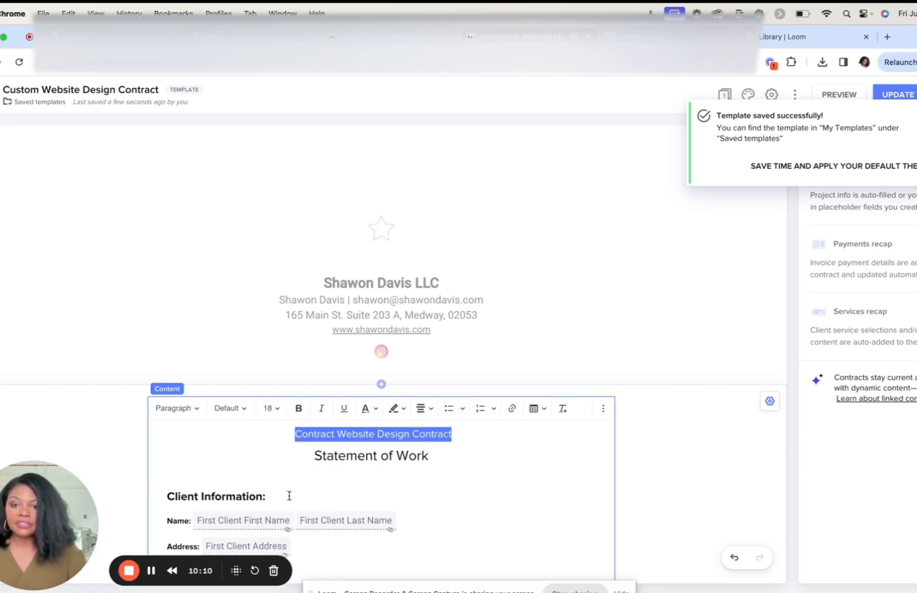
pyautogui.click(273, 409)
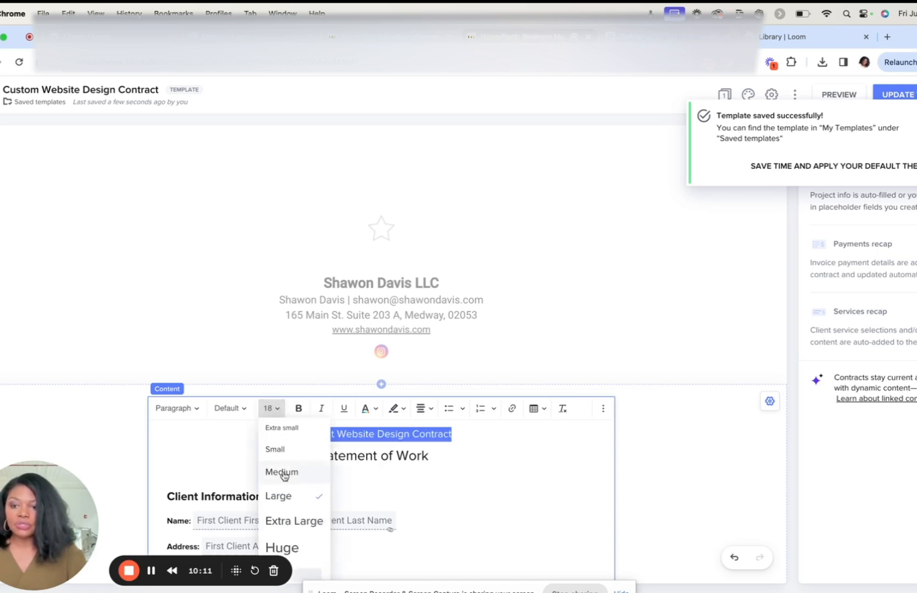
pyautogui.click(289, 520)
pyautogui.click(489, 466)
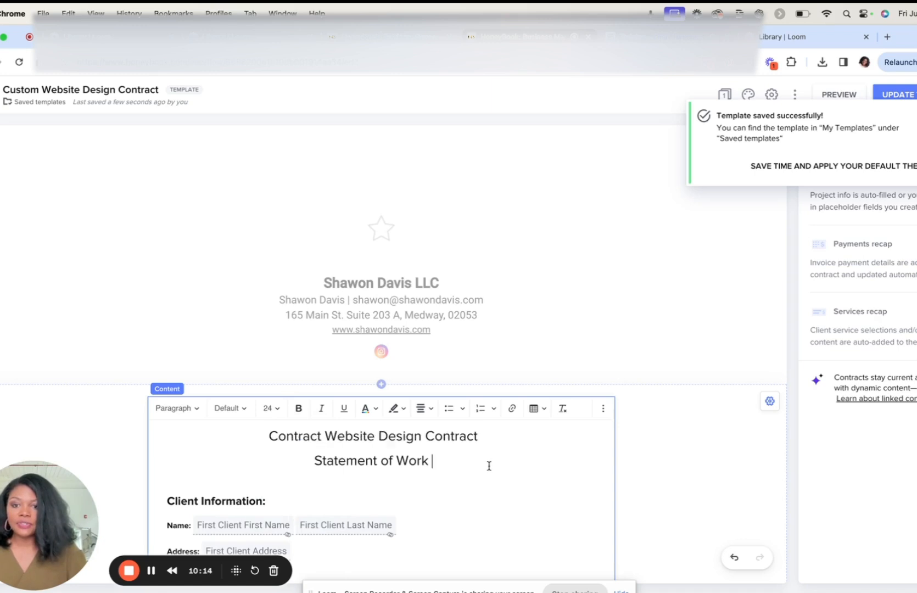
# Step: Review the contract's client information, term, payment and services sections for smart fields and highlighted placeholders
pyautogui.scroll(-3, 489, 466)
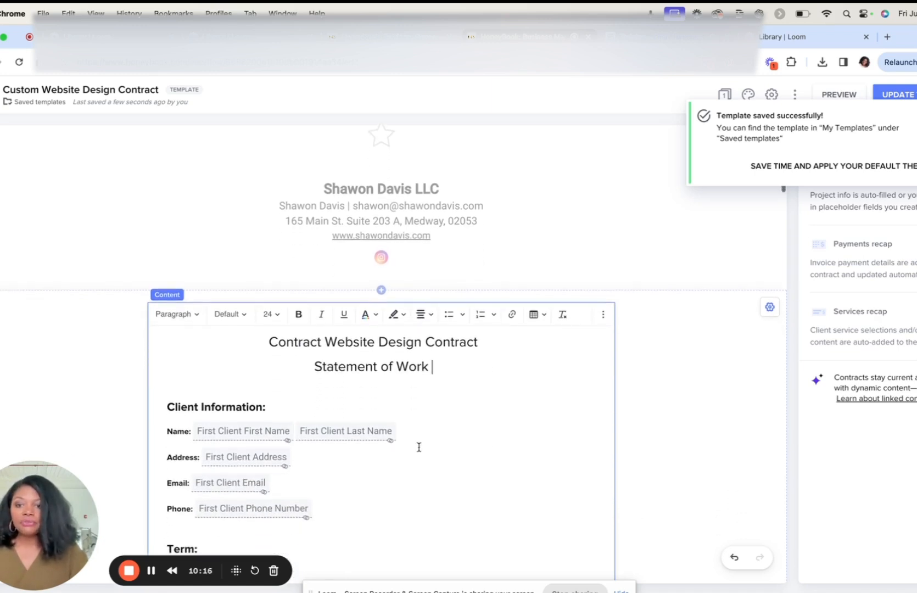
pyautogui.scroll(-3, 374, 465)
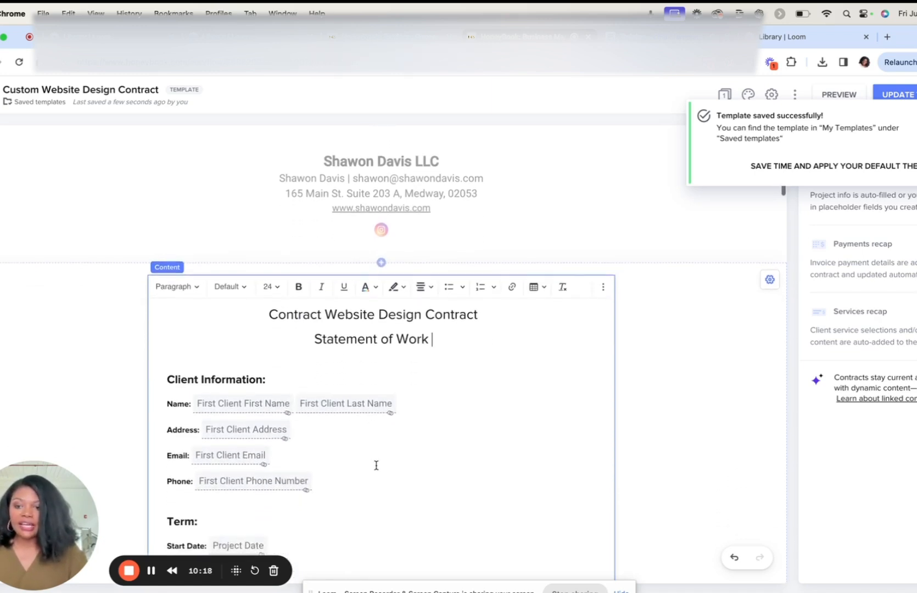
pyautogui.scroll(-5, 377, 466)
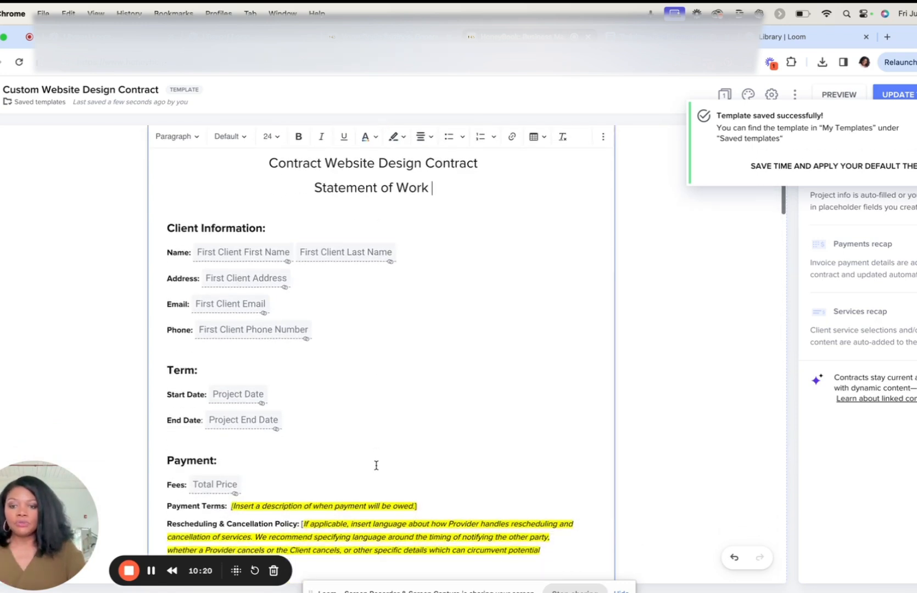
pyautogui.scroll(-1, 376, 465)
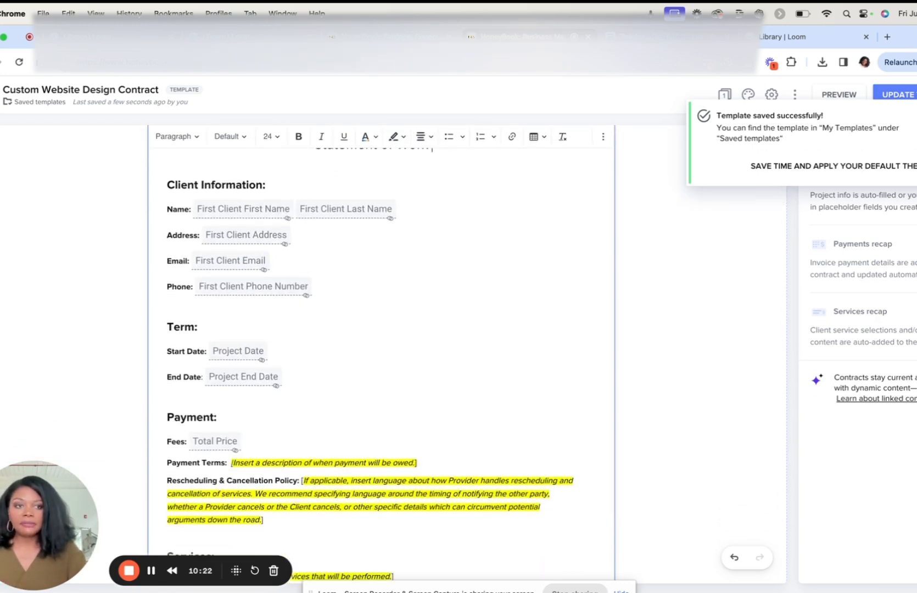
pyautogui.scroll(-3, 450, 425)
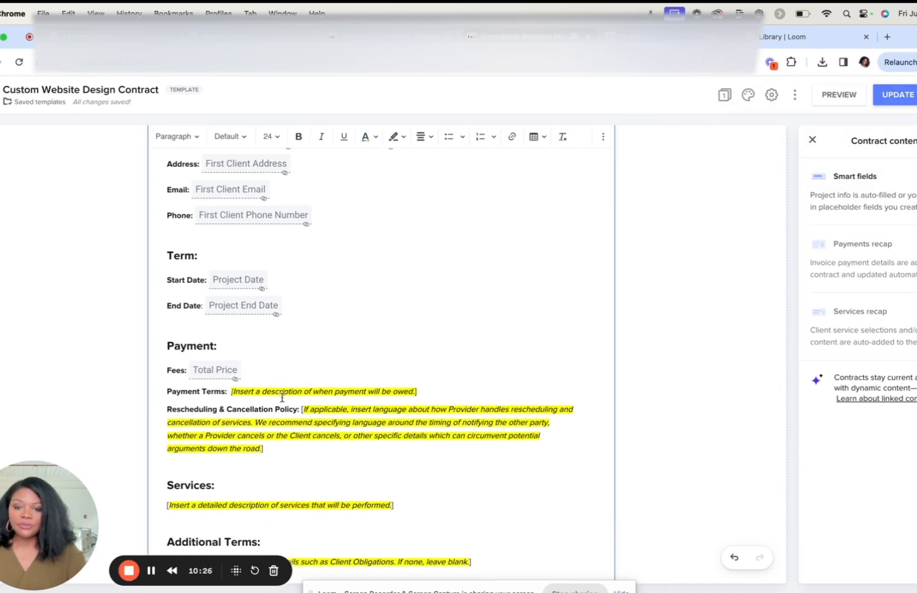
# Step: Check the remaining contract sections down to Additional Terms and update the template to apply the saved changes
pyautogui.scroll(-1, 343, 423)
pyautogui.scroll(-3, 342, 423)
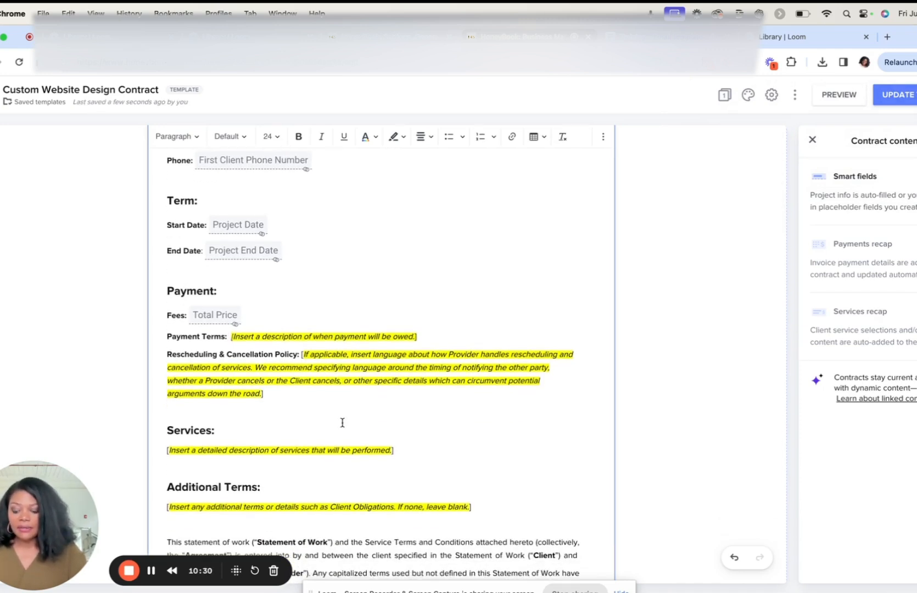
pyautogui.scroll(-5, 342, 423)
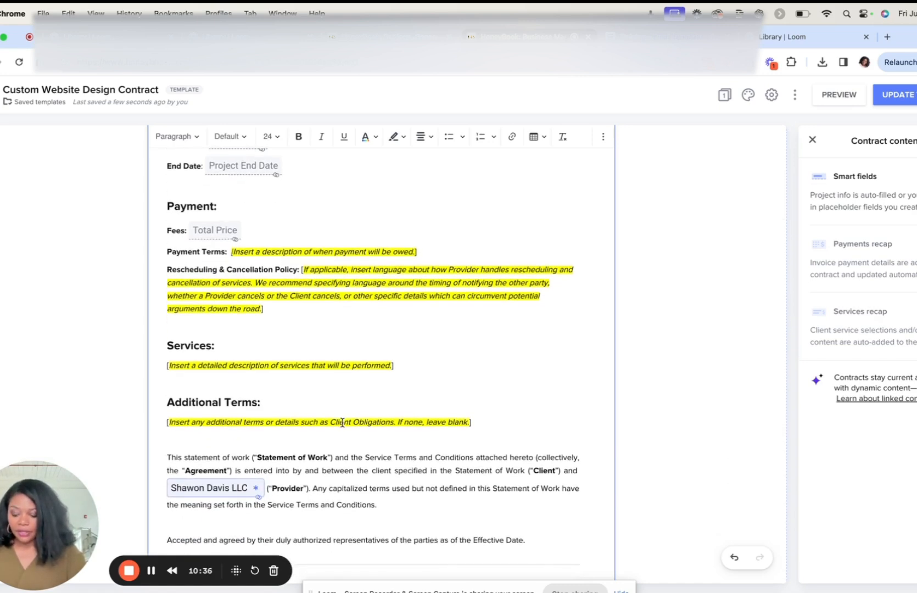
pyautogui.scroll(1, 342, 423)
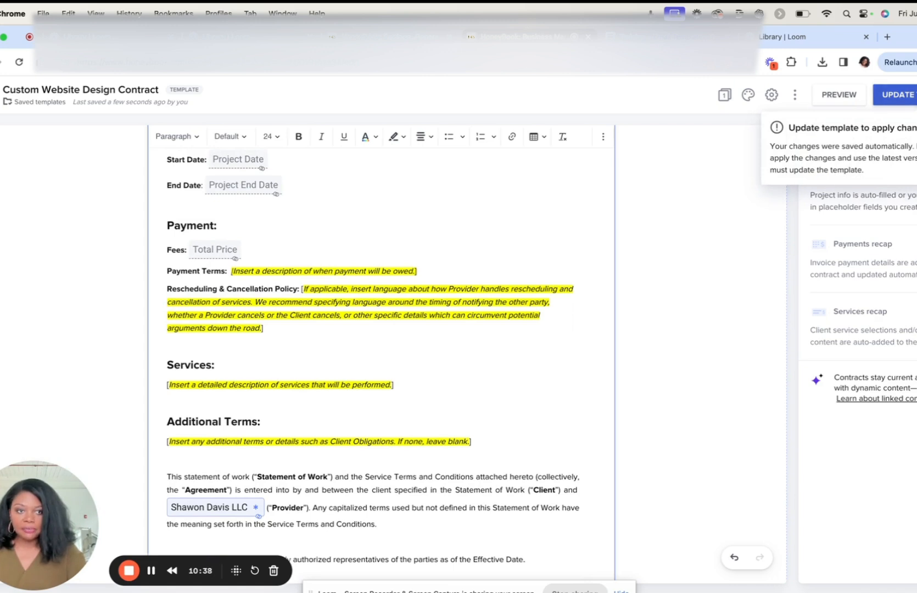
pyautogui.click(898, 94)
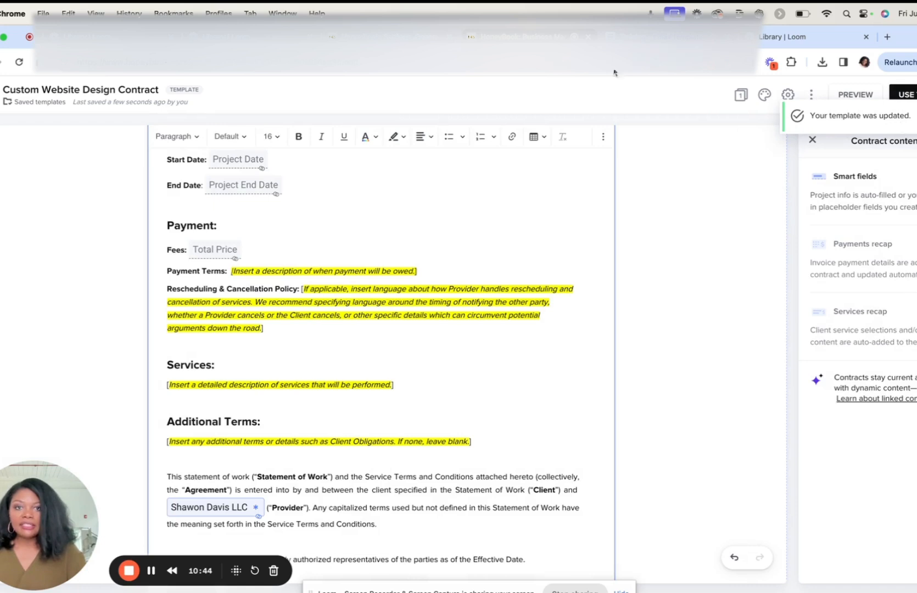
# Step: Return to the New Contract template and fill its contract block by reusing the Custom Website Design Contract template
pyautogui.click(588, 41)
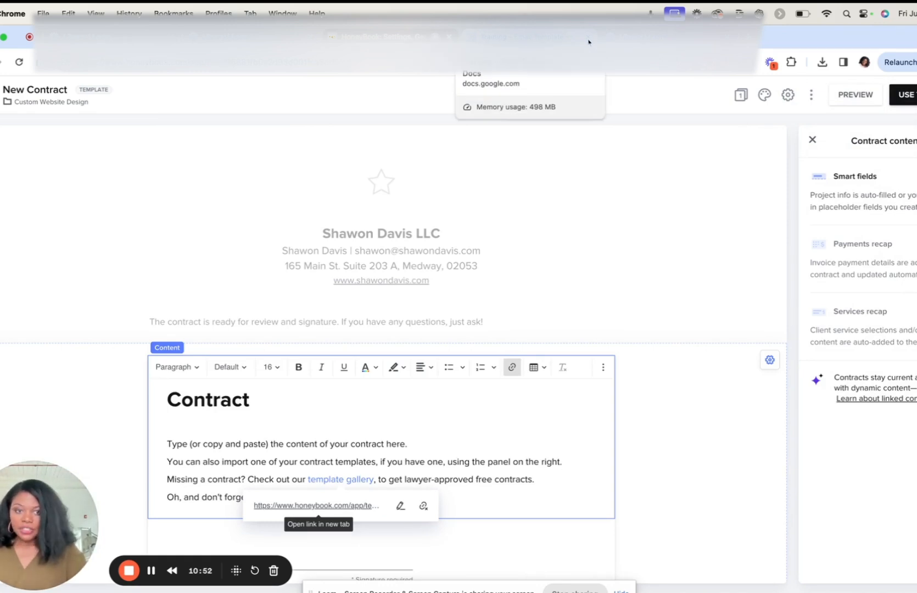
pyautogui.click(485, 409)
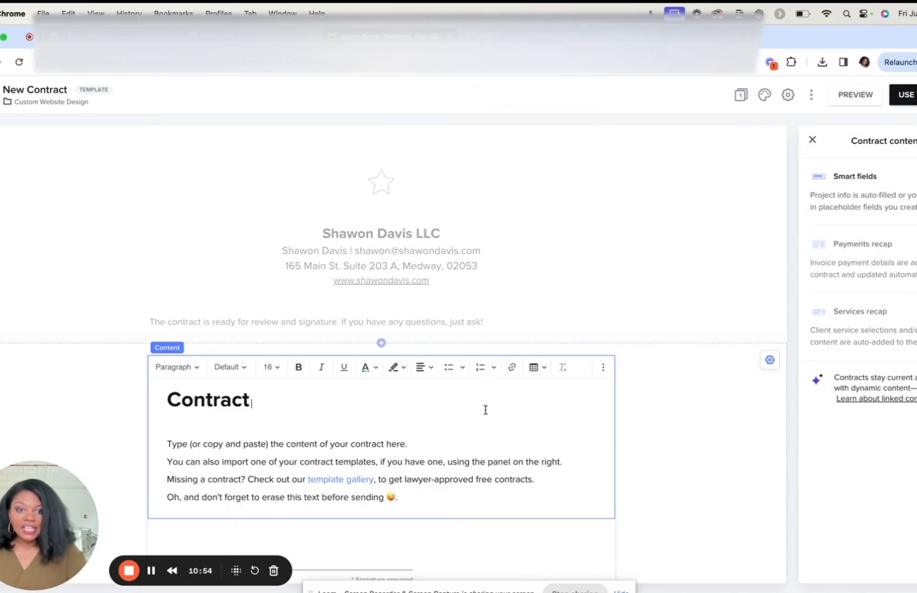
pyautogui.click(769, 363)
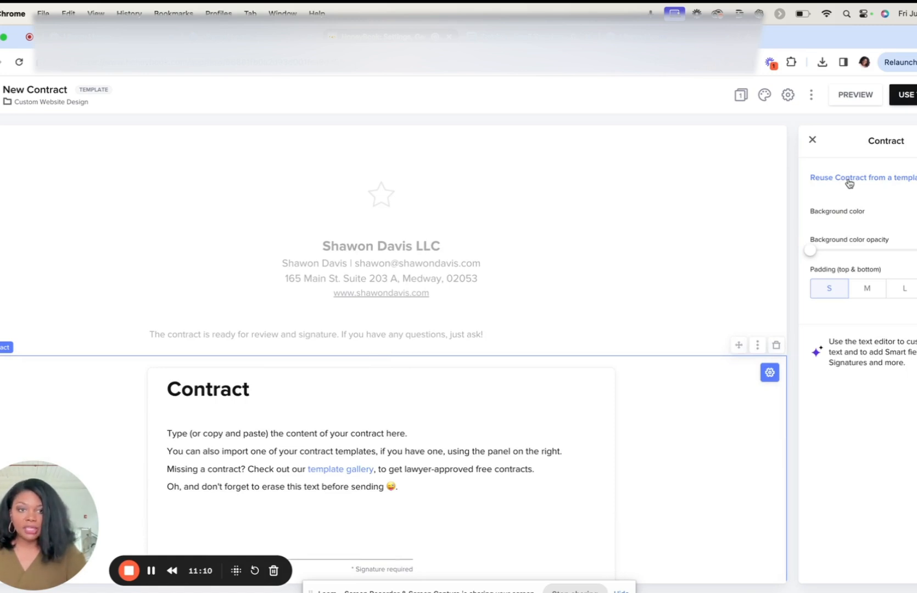
pyautogui.click(850, 181)
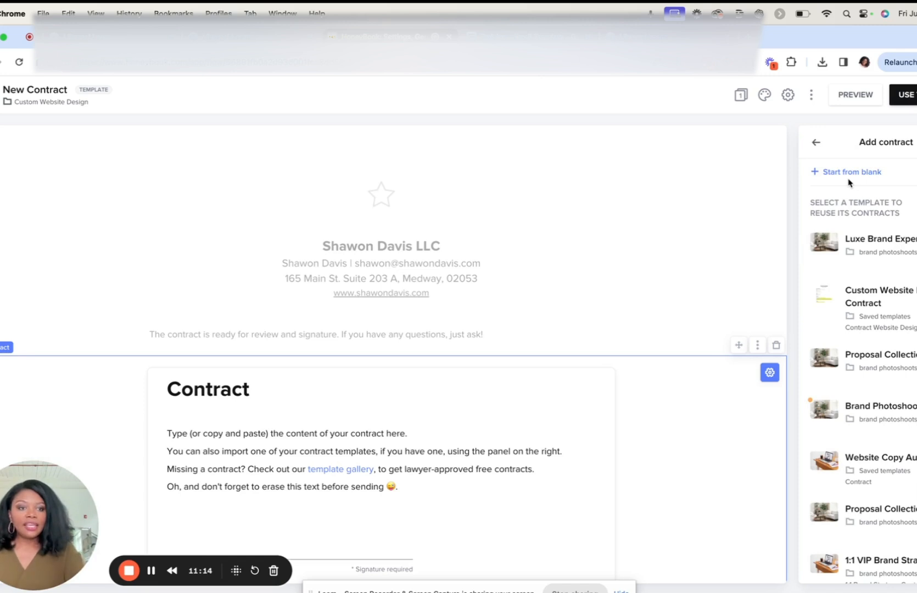
pyautogui.click(887, 298)
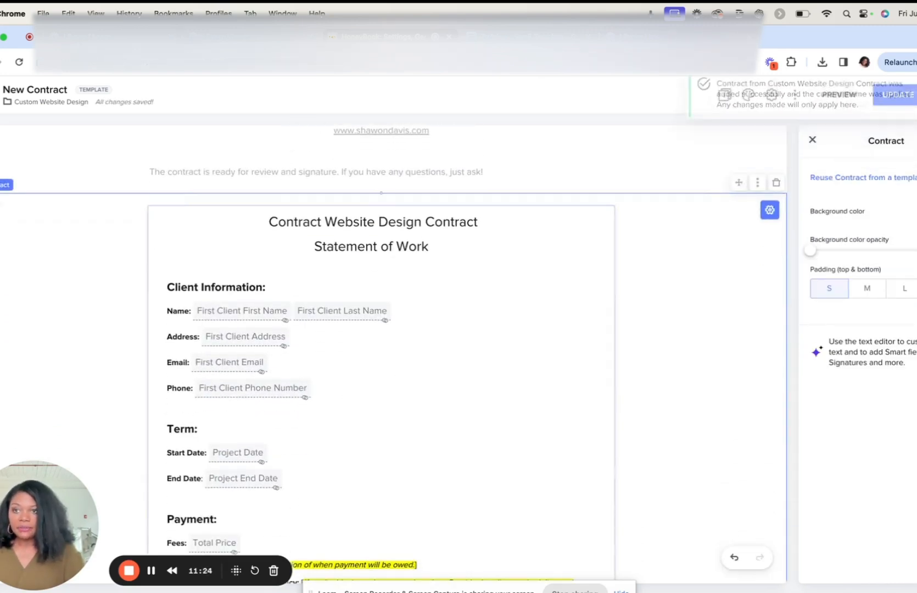
# Step: Rename the New Contract template as "Custom Website Design Contract" and update the template
pyautogui.click(28, 93)
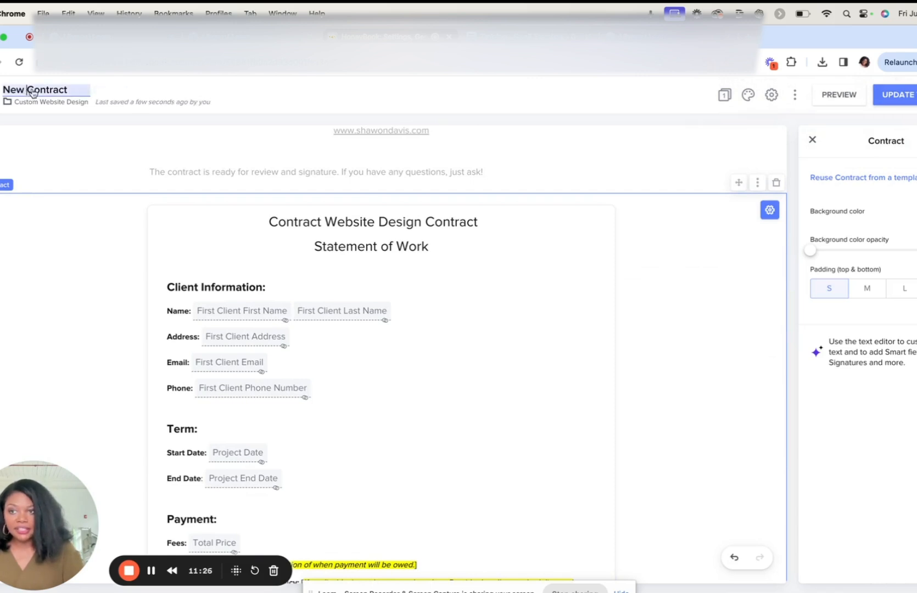
pyautogui.tripleClick(35, 94)
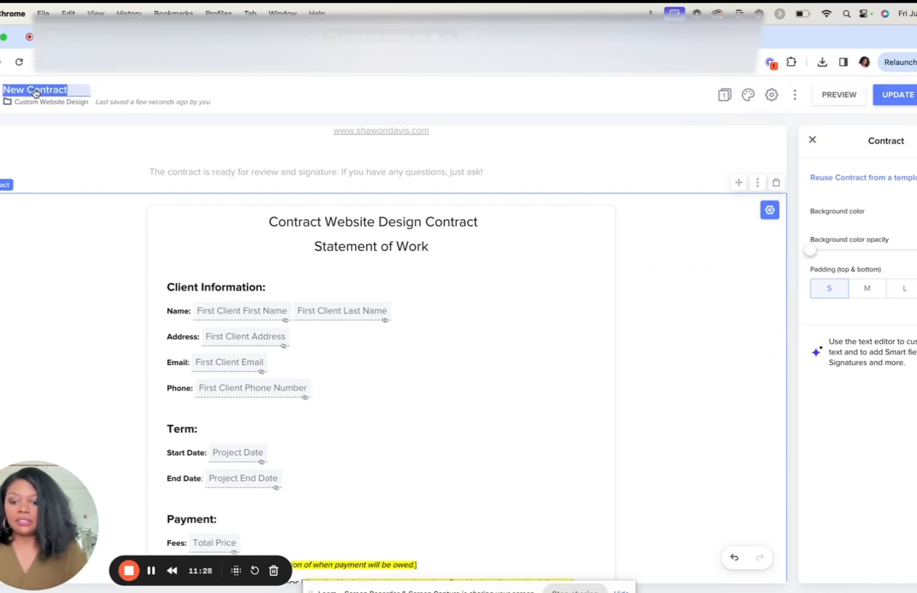
pyautogui.write('Custome')
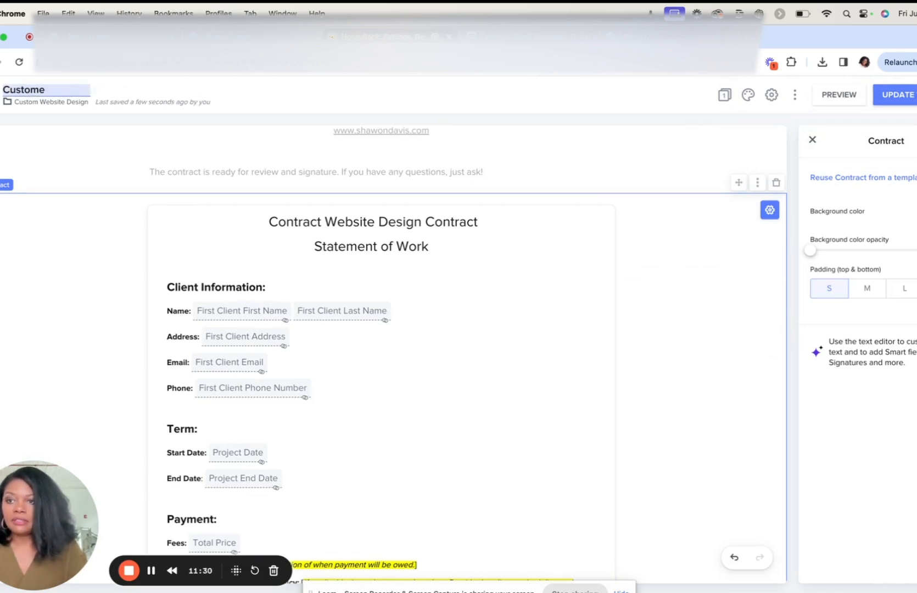
pyautogui.write('Wesbsi')
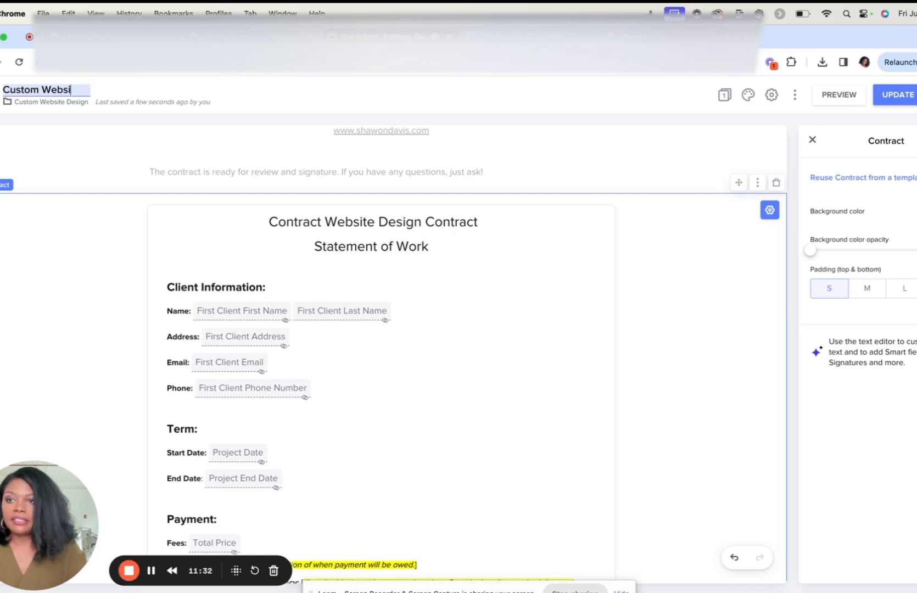
pyautogui.write('te Design Contract')
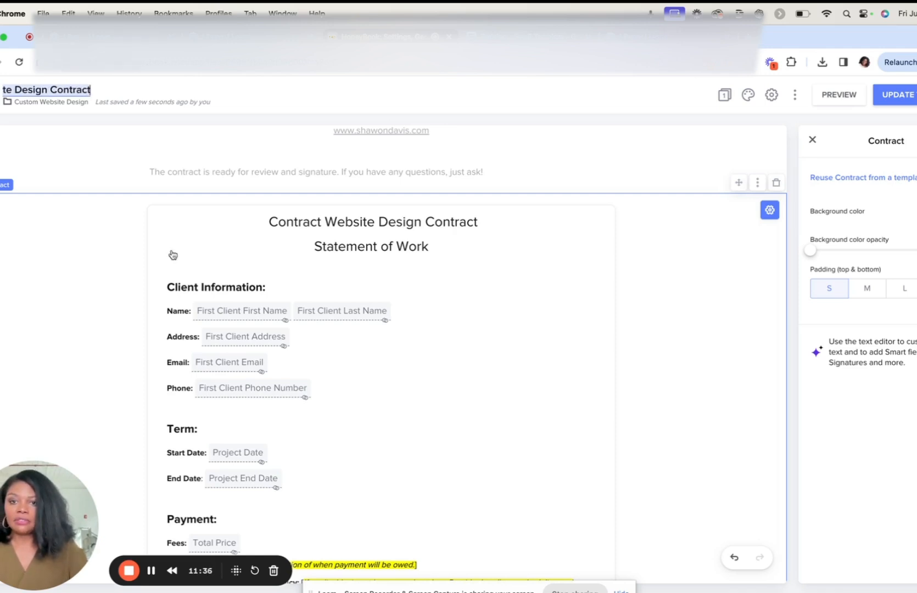
pyautogui.click(407, 272)
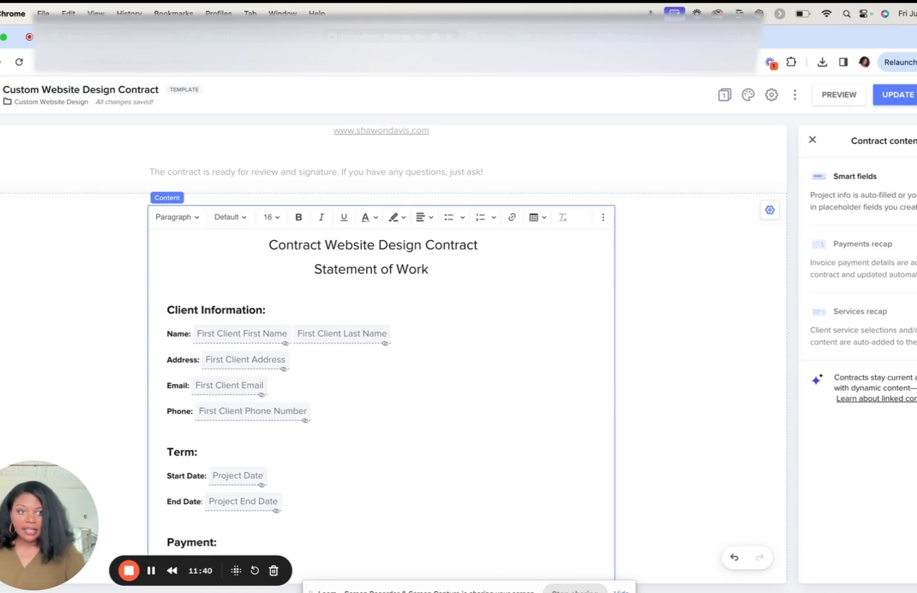
pyautogui.click(909, 95)
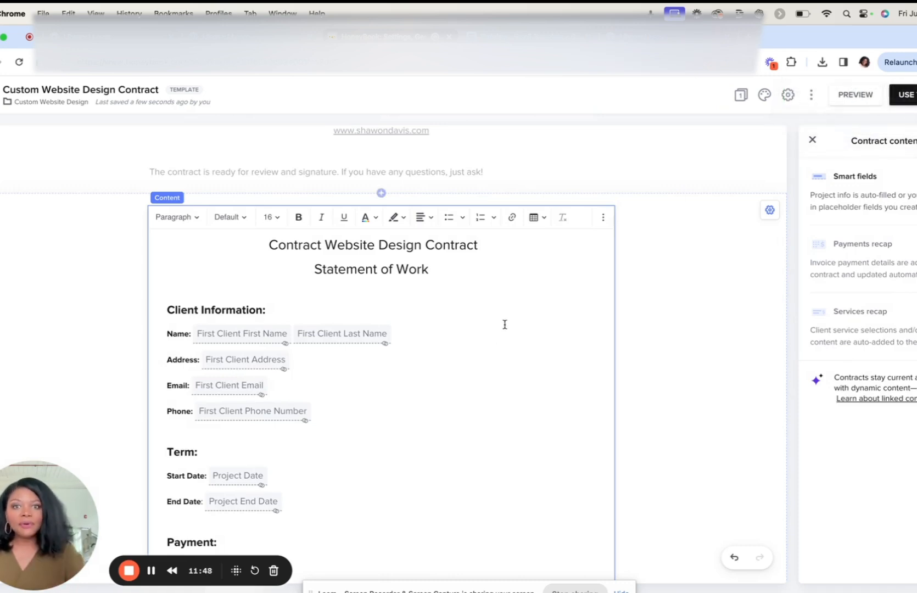
# Step: Add an Invoice & Pay block to the contract template on a new page
pyautogui.click(381, 193)
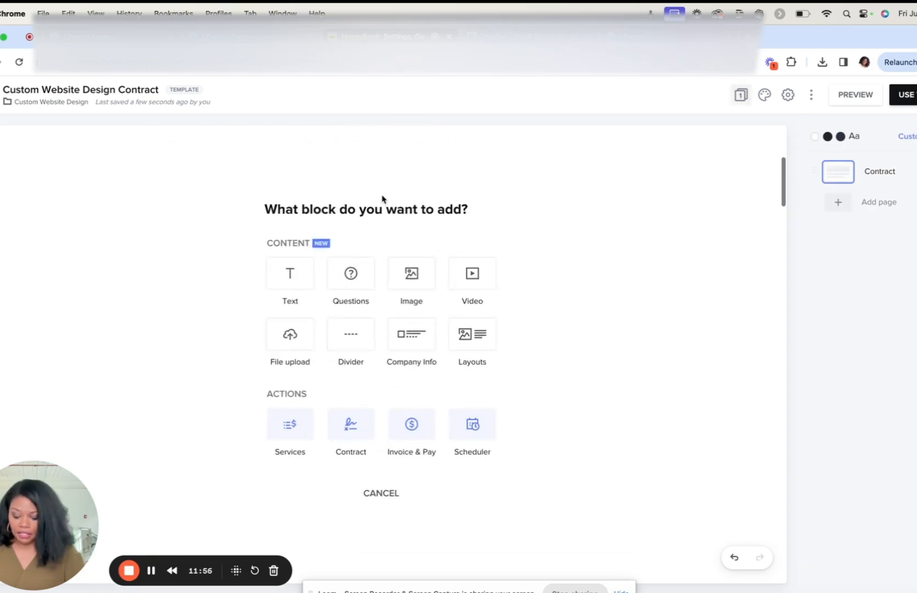
pyautogui.click(412, 430)
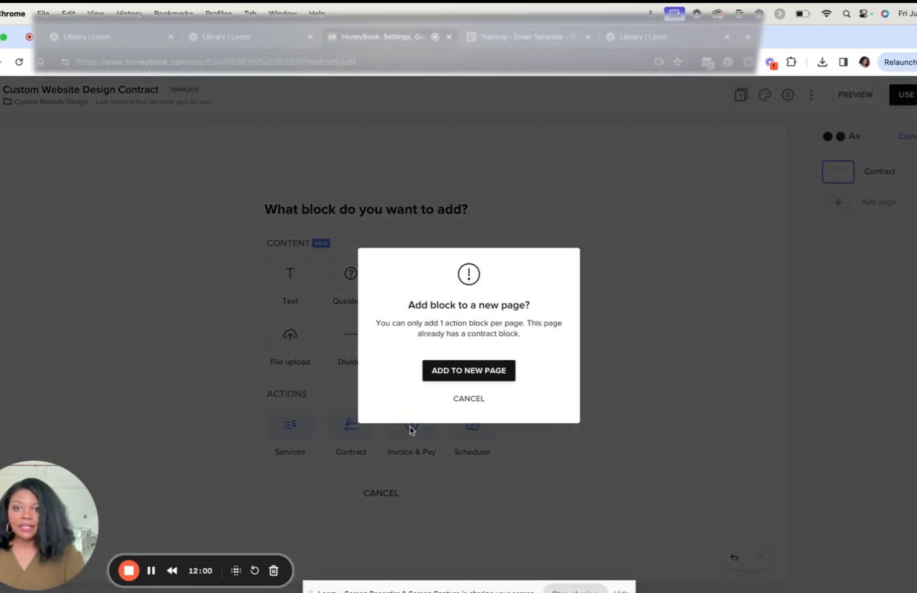
pyautogui.click(468, 372)
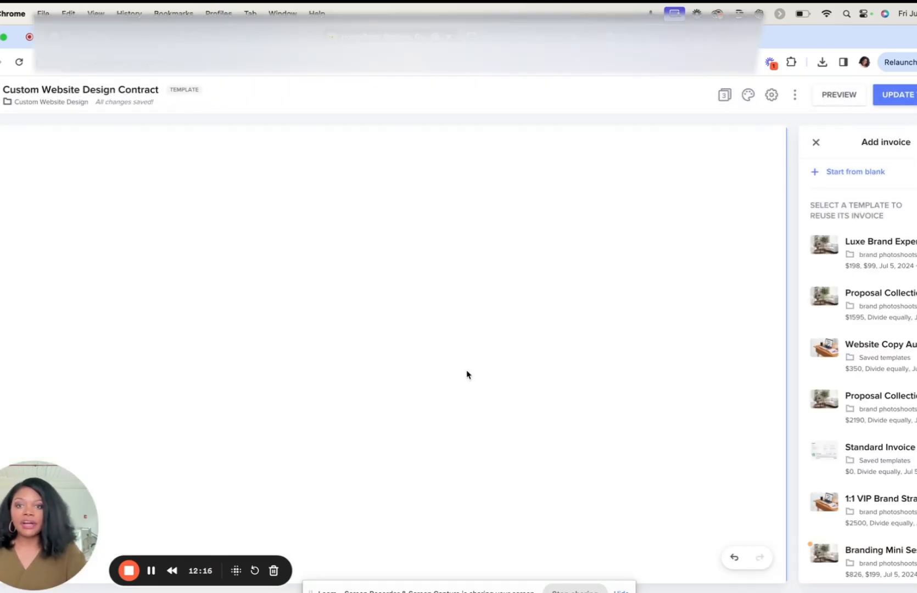
# Step: Start a blank standard invoice on the new Invoice page instead of reusing a template
pyautogui.scroll(-3, 467, 375)
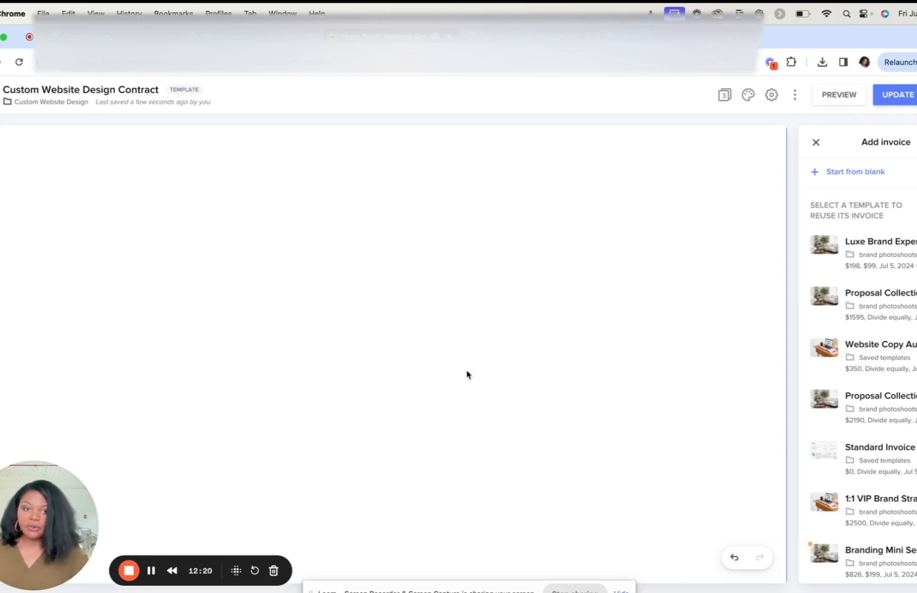
pyautogui.scroll(5, 657, 304)
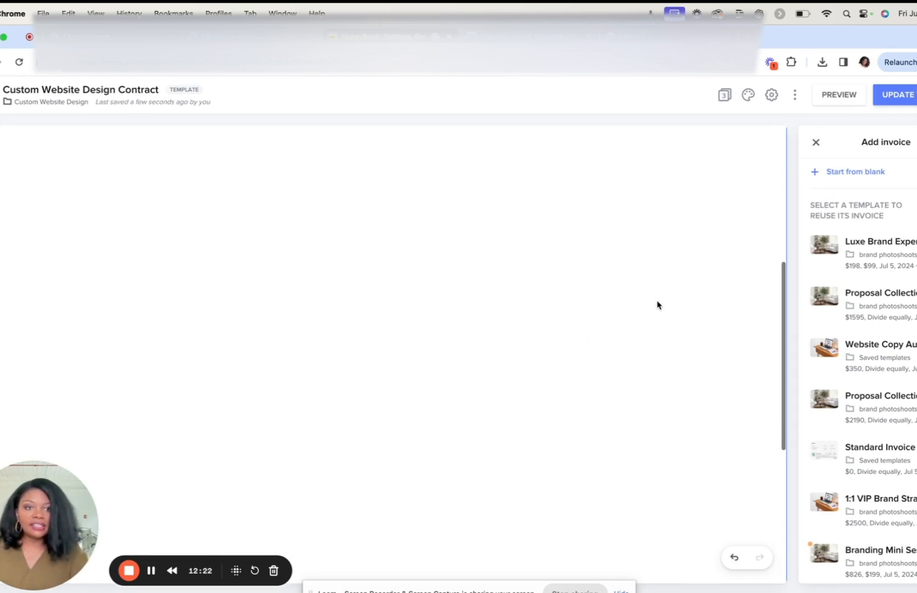
pyautogui.scroll(3, 658, 305)
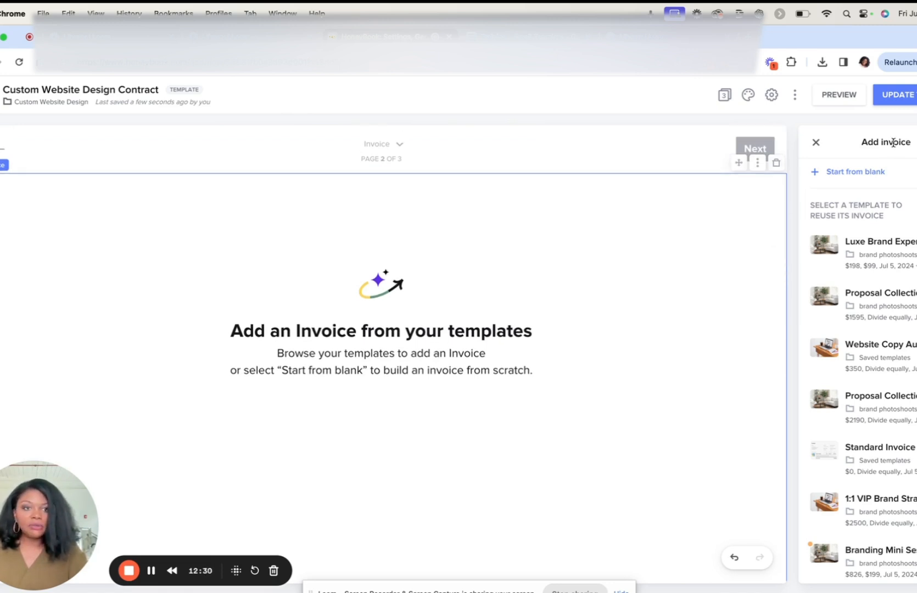
pyautogui.click(858, 172)
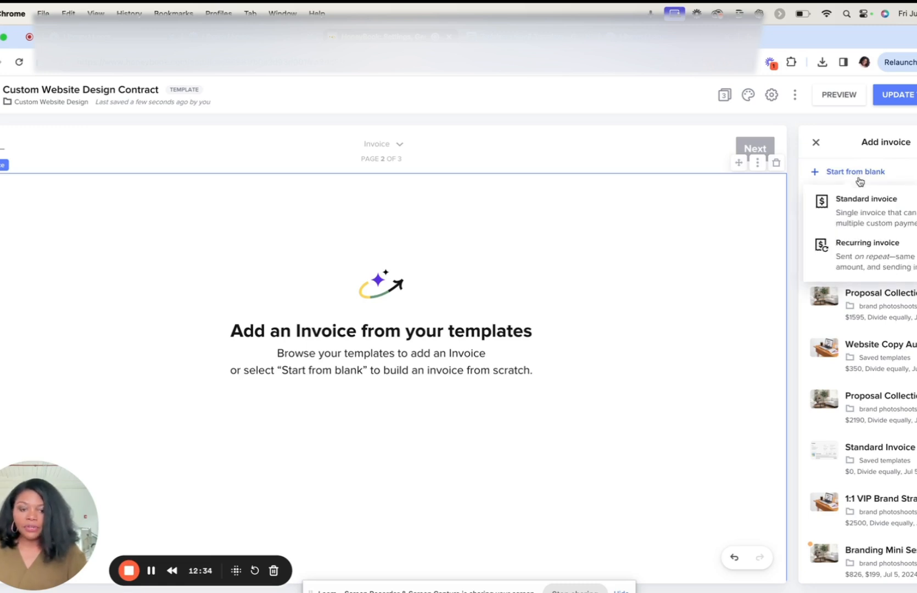
pyautogui.click(864, 205)
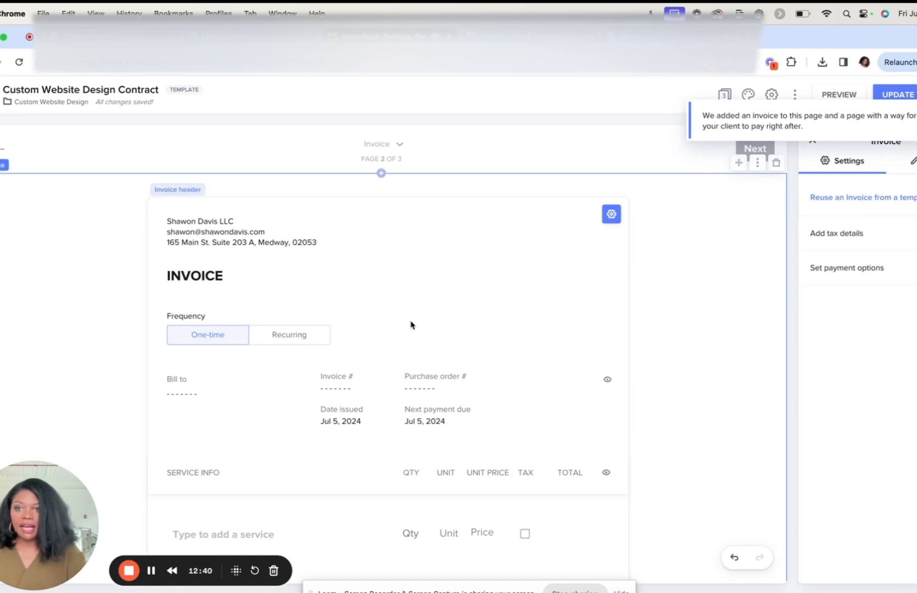
# Step: Add the $6,000 Custom Website Design package as the invoice's service item
pyautogui.scroll(-2, 330, 438)
pyautogui.scroll(-2, 330, 438)
pyautogui.click(223, 435)
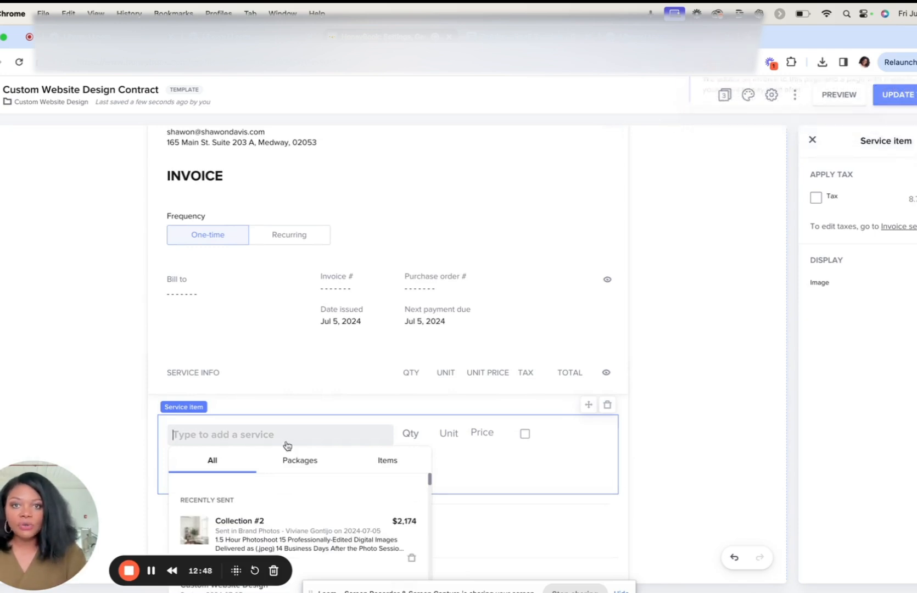
pyautogui.click(314, 463)
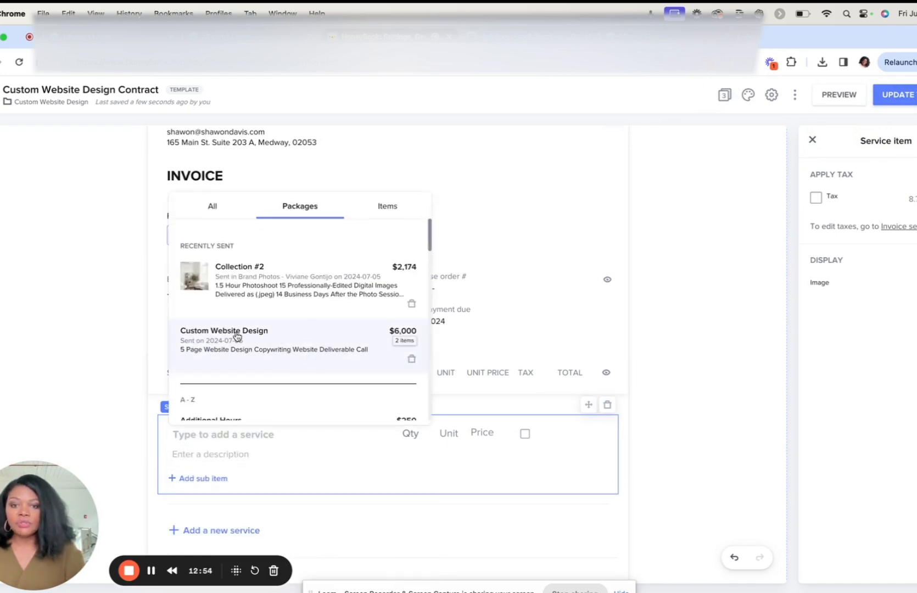
pyautogui.scroll(-3, 263, 335)
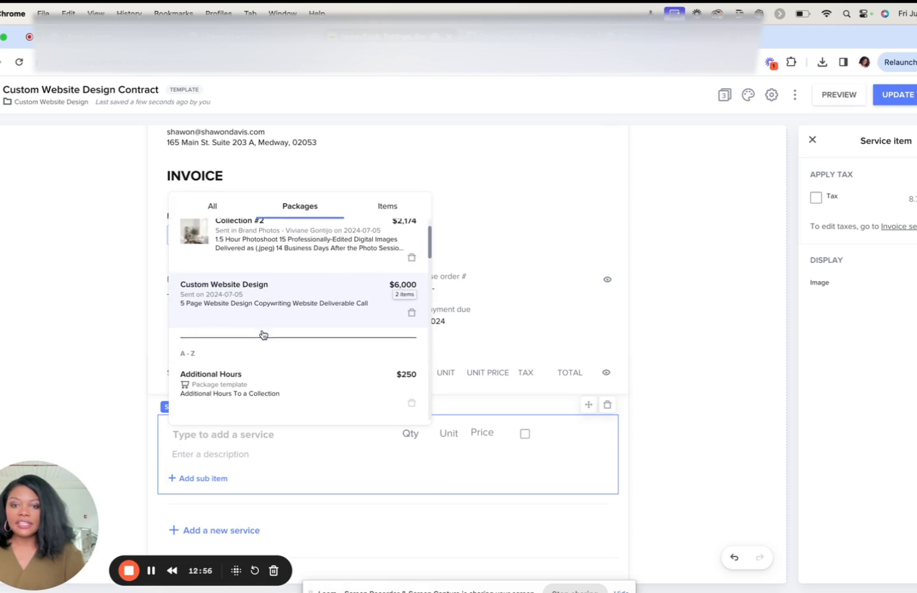
pyautogui.scroll(2, 264, 334)
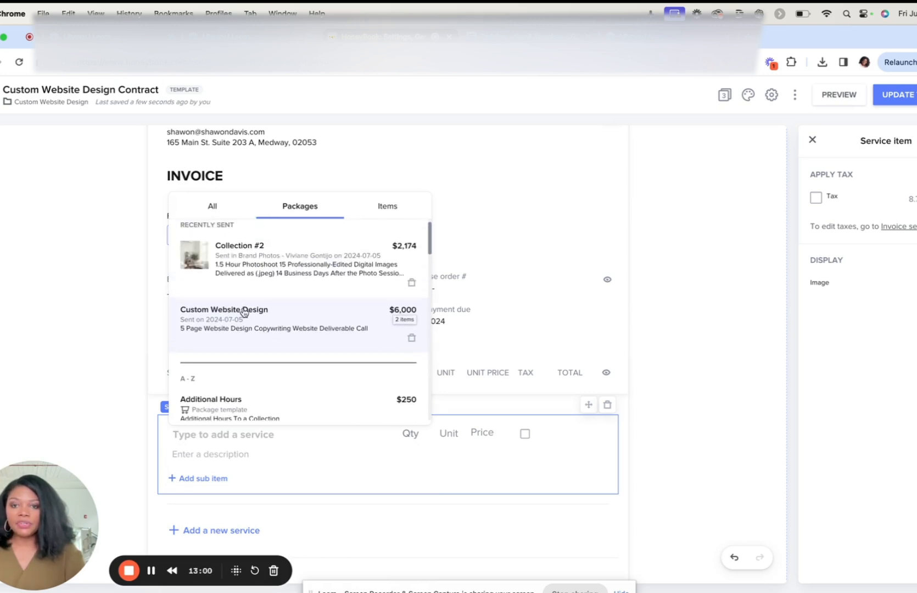
pyautogui.click(261, 311)
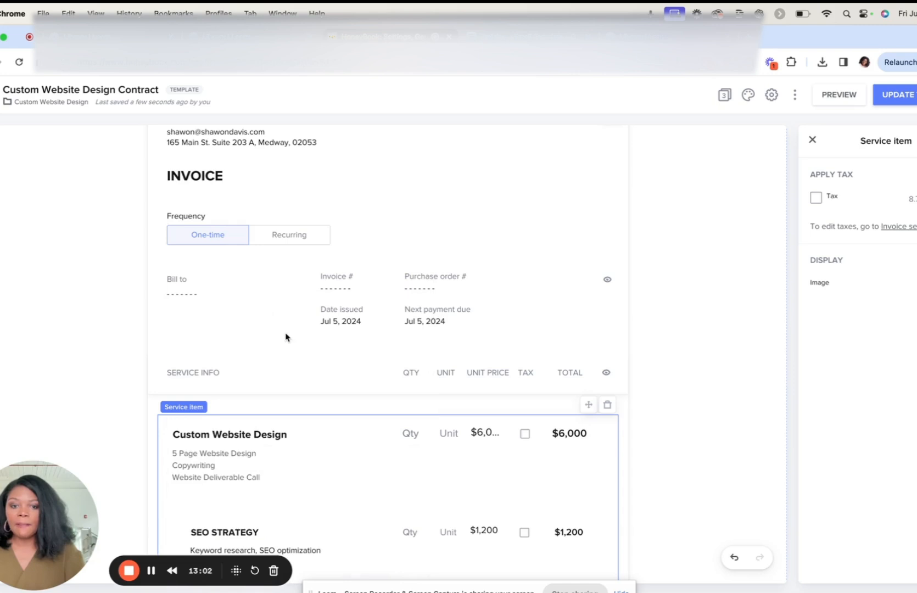
# Step: Review the invoice's sub items, total and payment plan, including the due date settings of the second payment
pyautogui.scroll(-4, 285, 335)
pyautogui.scroll(-2, 285, 334)
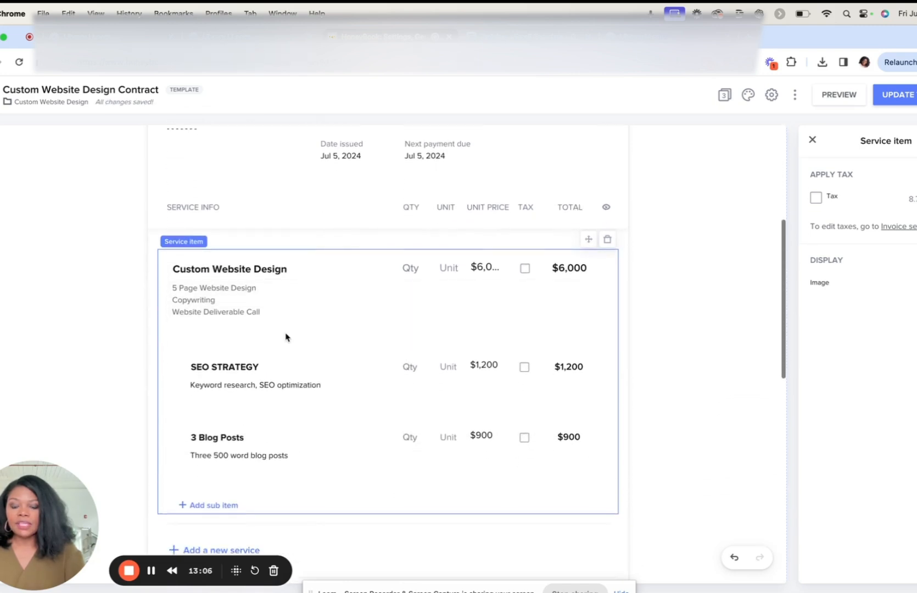
pyautogui.scroll(-3, 285, 337)
pyautogui.scroll(-6, 285, 337)
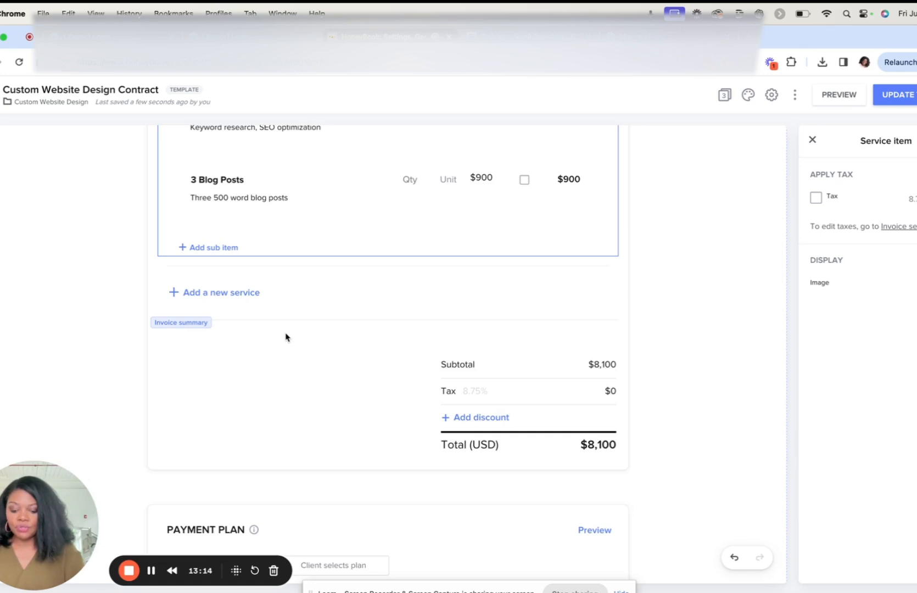
pyautogui.scroll(-4, 285, 338)
pyautogui.scroll(-6, 285, 338)
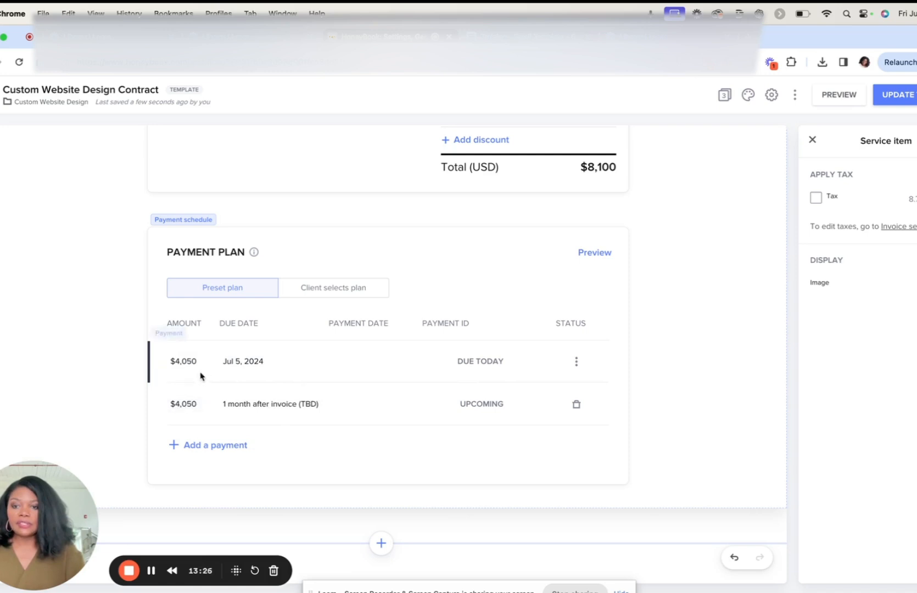
pyautogui.click(267, 406)
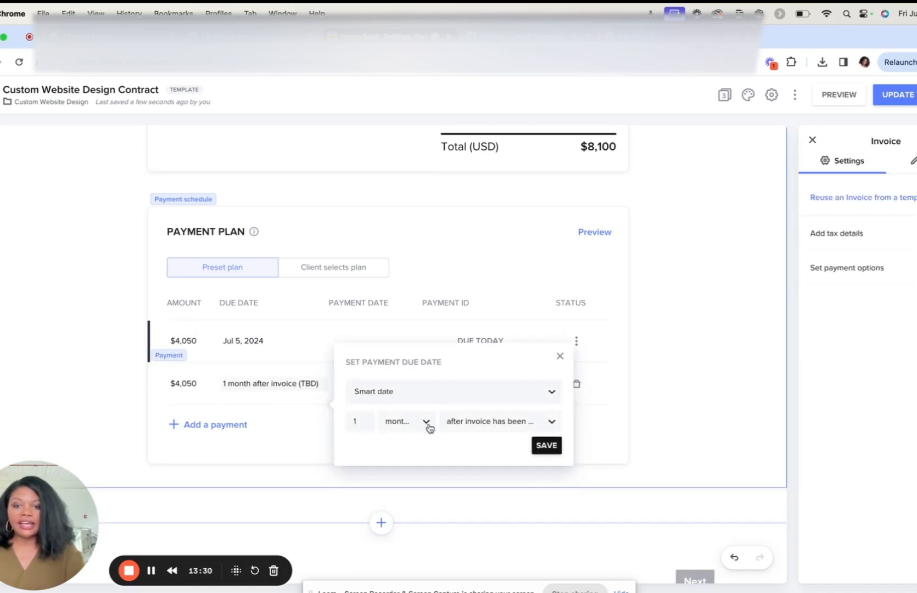
pyautogui.click(265, 386)
pyautogui.click(264, 385)
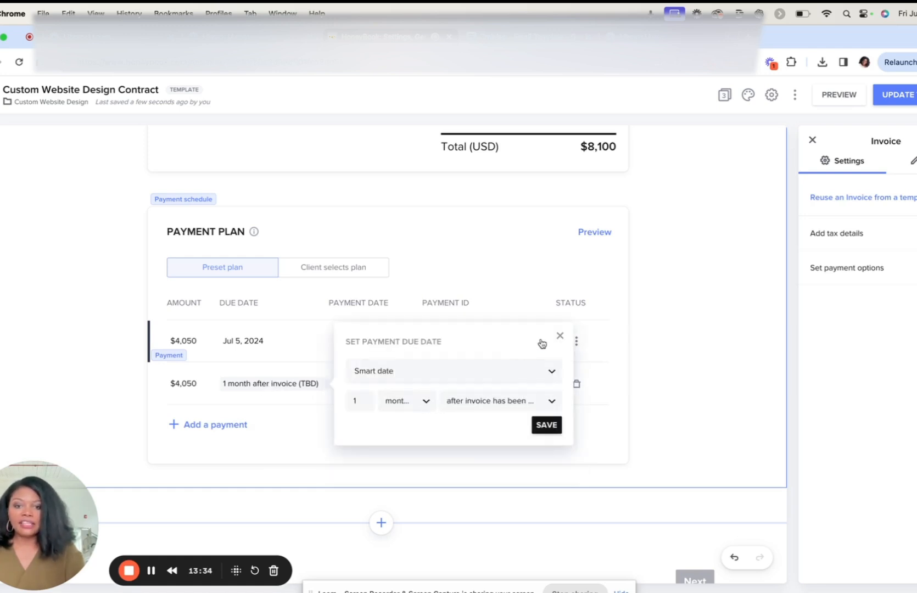
pyautogui.click(560, 336)
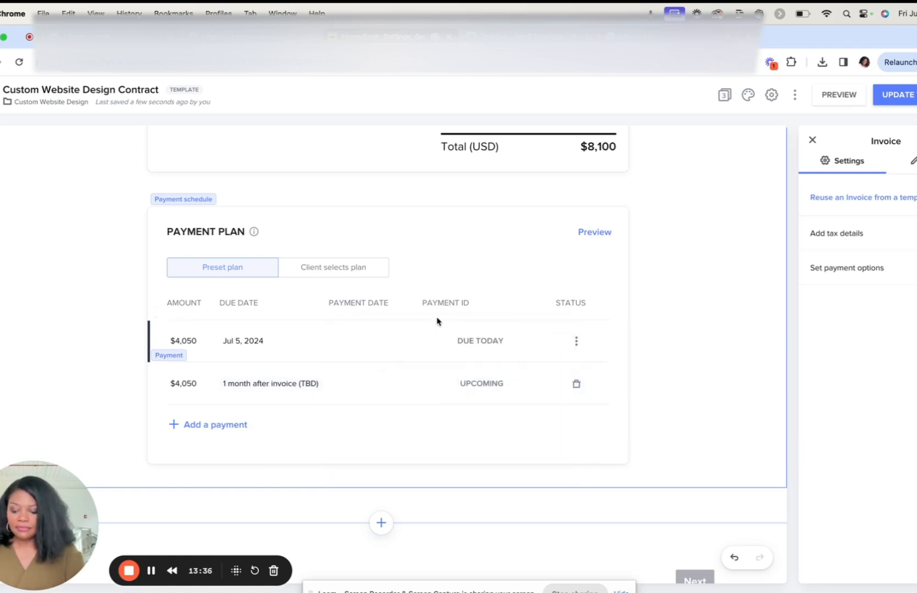
# Step: Review the invoice from header to payment plan, and examine the client's payment page with its payment options
pyautogui.scroll(10, 437, 321)
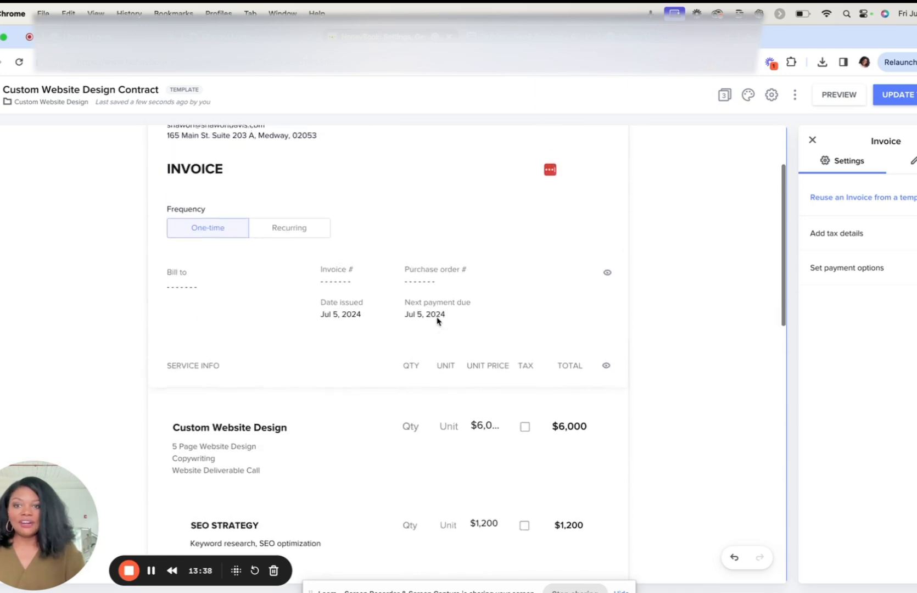
pyautogui.scroll(-5, 437, 318)
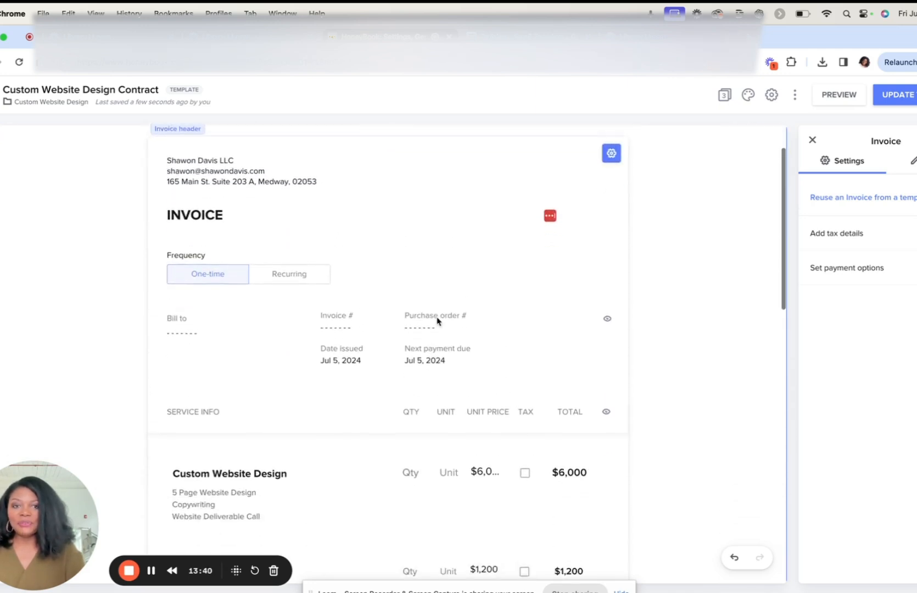
pyautogui.scroll(-6, 437, 321)
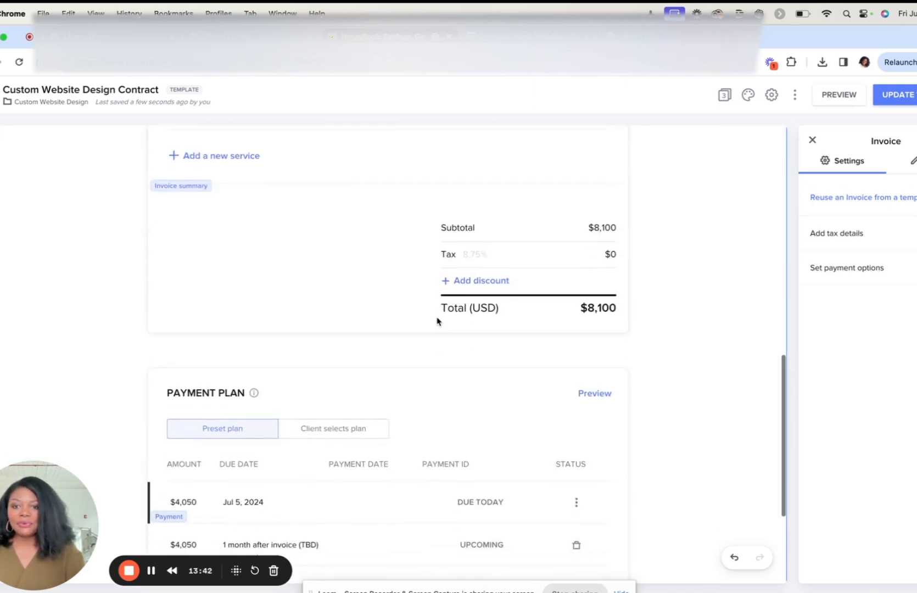
pyautogui.scroll(3, 437, 322)
pyautogui.scroll(-6, 438, 322)
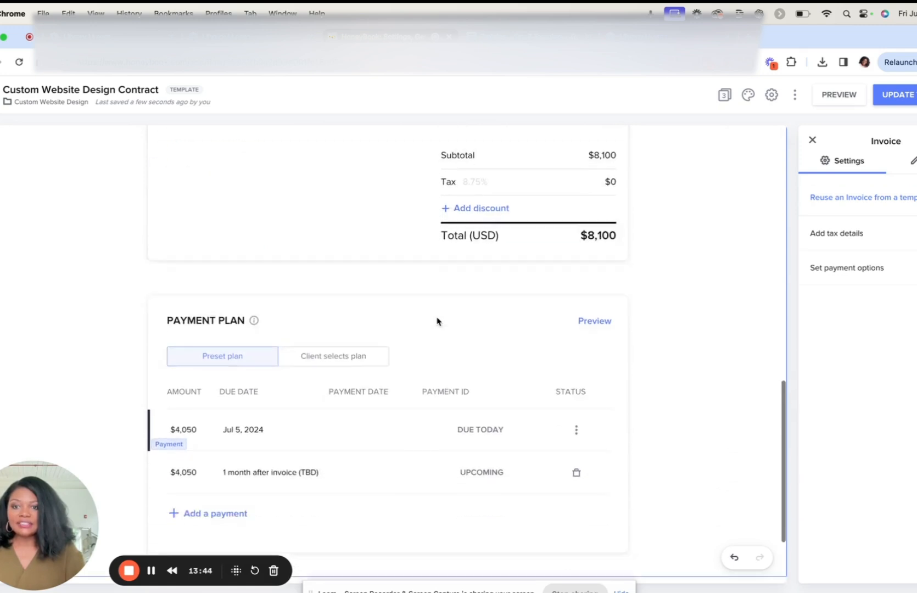
pyautogui.scroll(10, 437, 321)
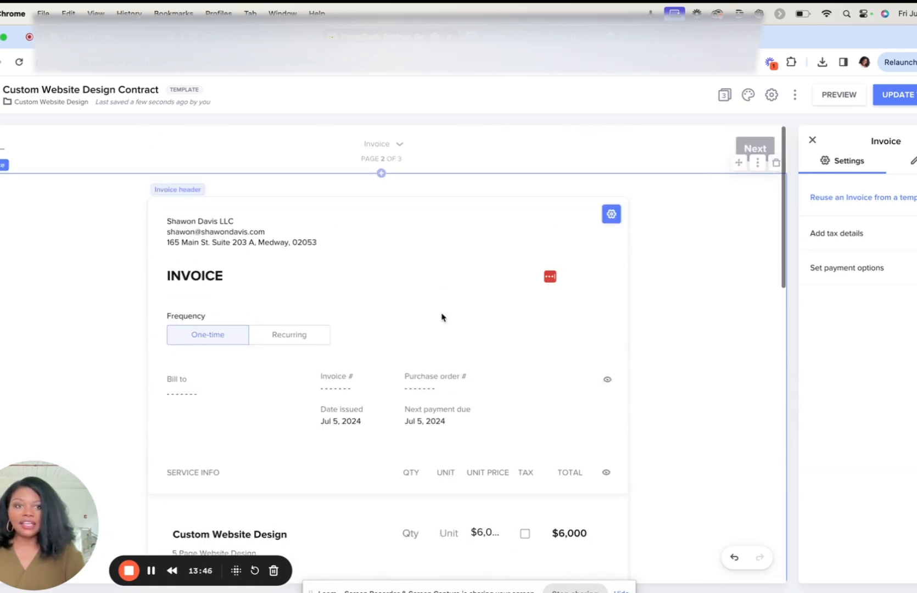
pyautogui.click(753, 151)
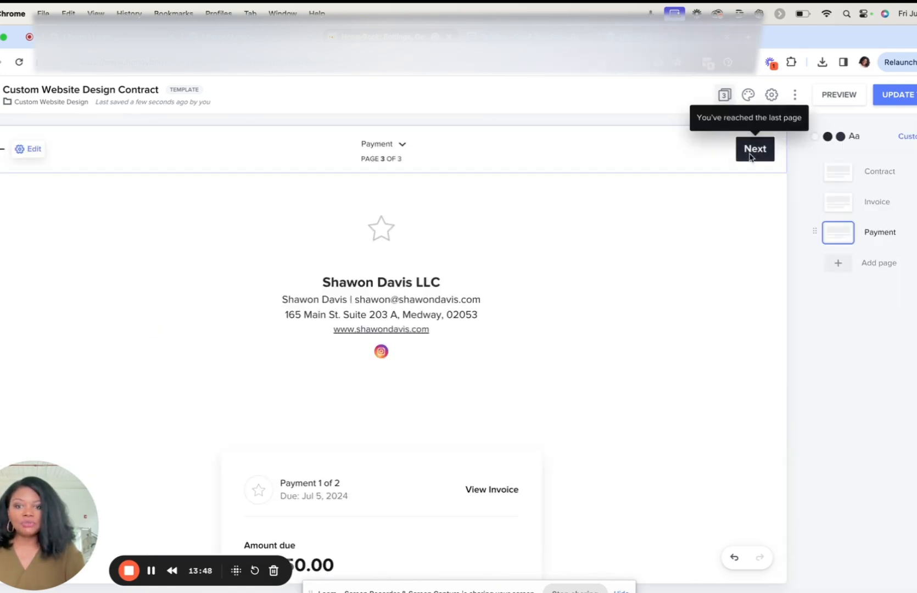
pyautogui.scroll(-10, 542, 406)
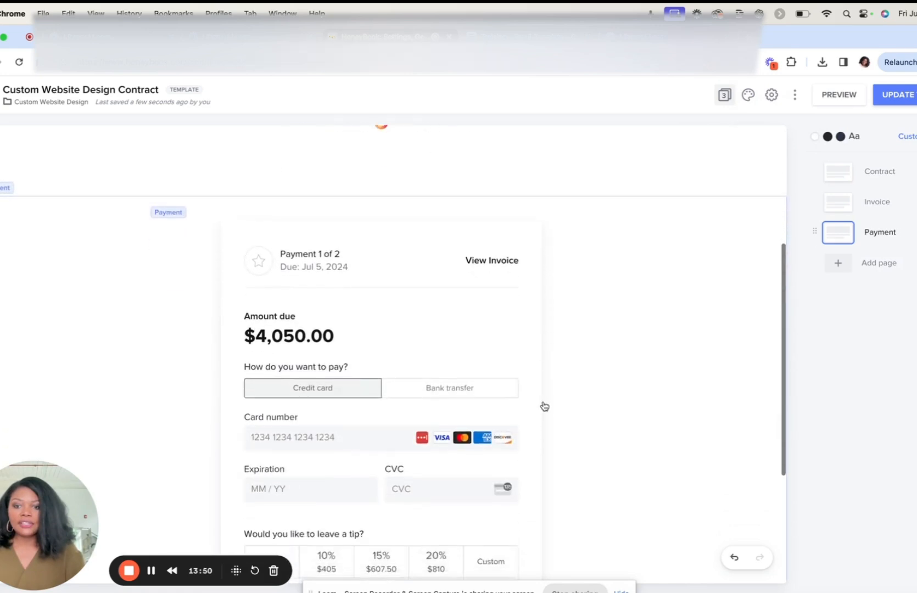
pyautogui.scroll(10, 544, 406)
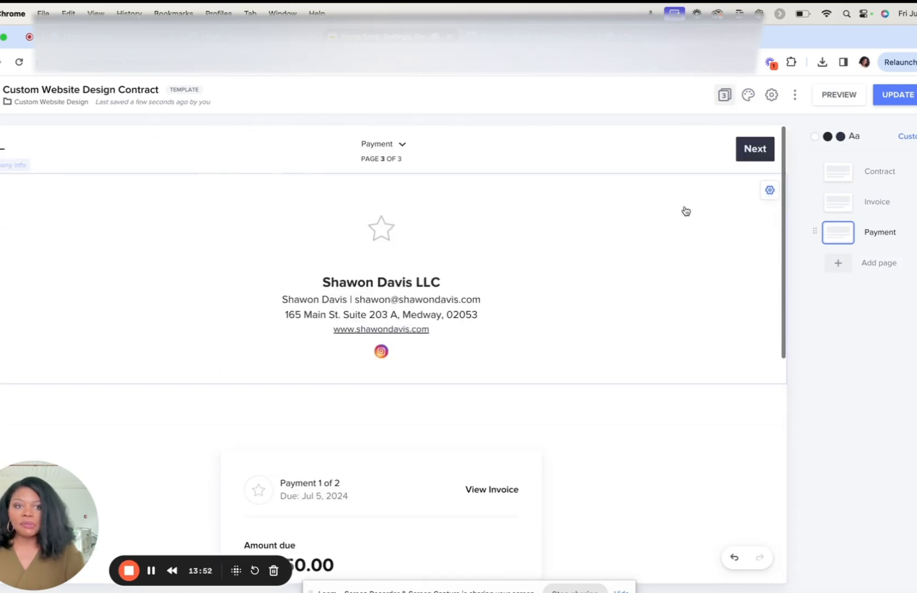
# Step: Move the Invoice page ahead of the Contract page in the template and go to the Invoice page
pyautogui.click(403, 145)
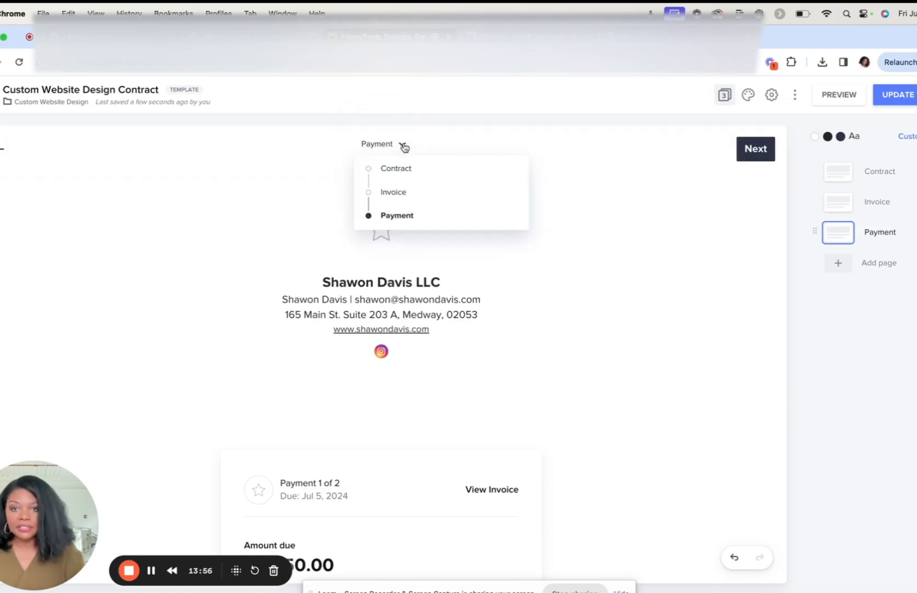
pyautogui.click(390, 170)
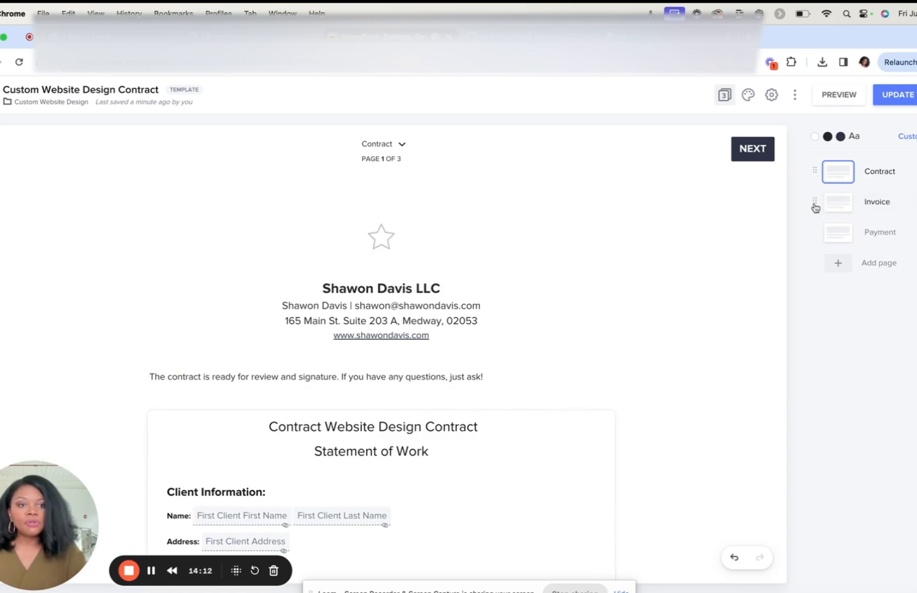
pyautogui.moveTo(816, 205); pyautogui.dragTo(813, 171)
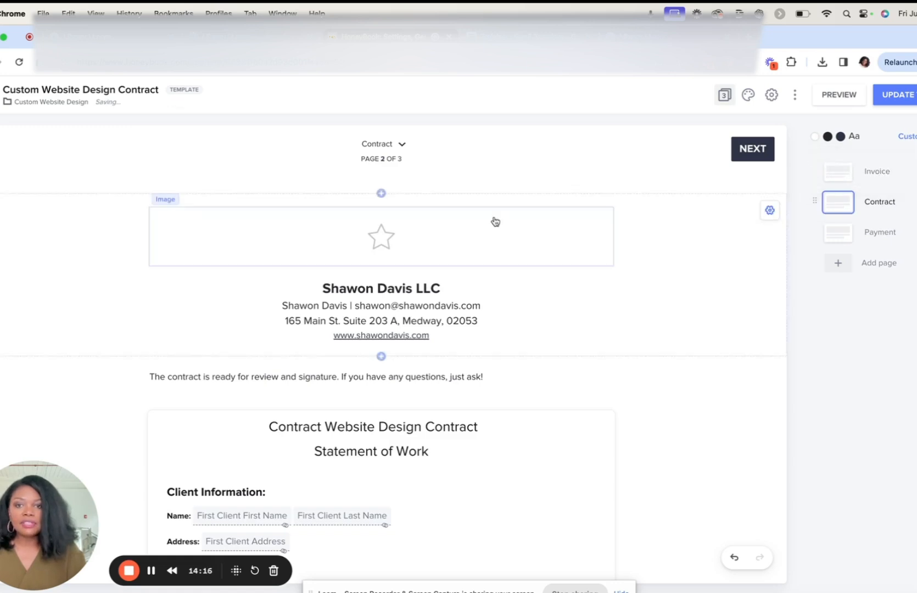
pyautogui.click(402, 145)
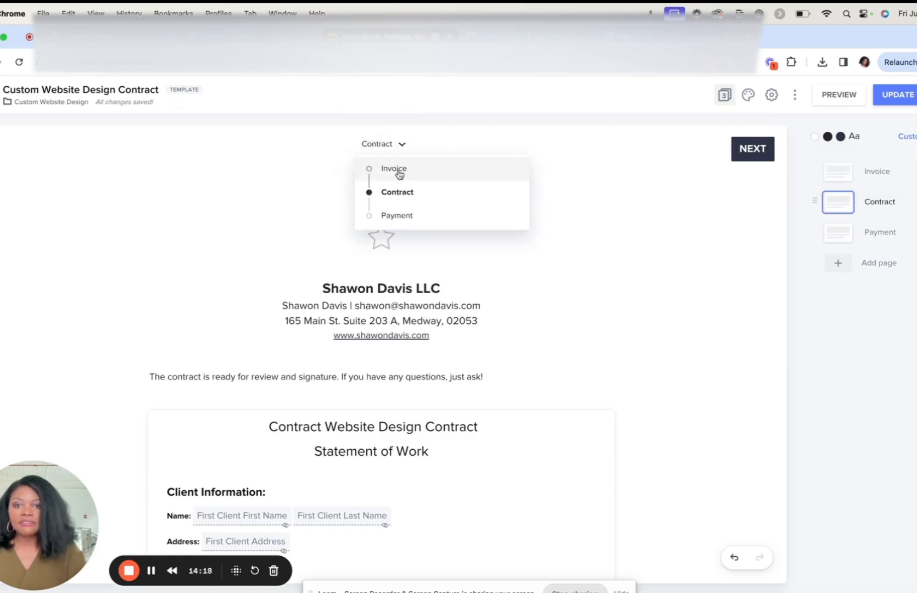
pyautogui.click(400, 169)
# Step: Preview the template as a client, examining the invoice, payment schedule and contract pages, and exit the preview
pyautogui.scroll(-10, 463, 276)
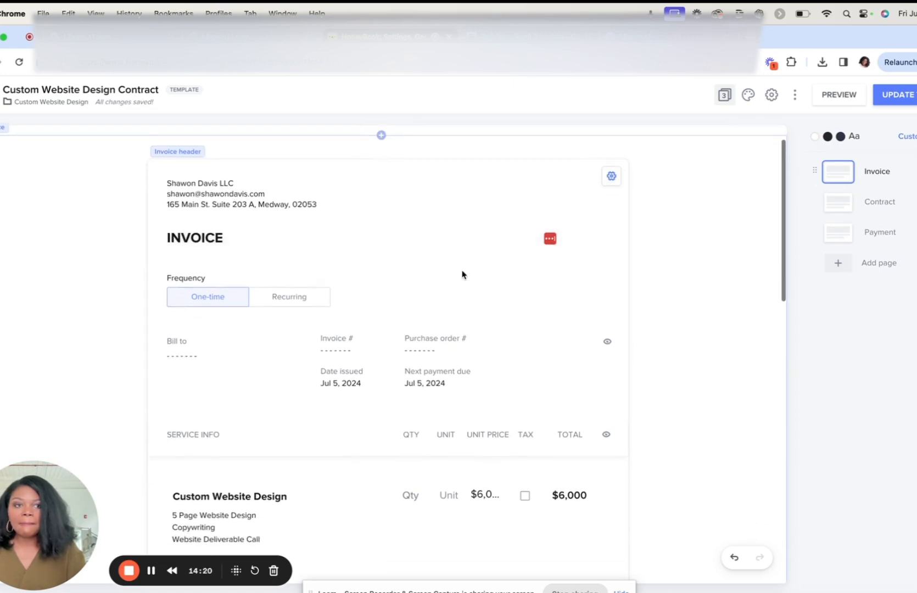
pyautogui.scroll(-6, 463, 275)
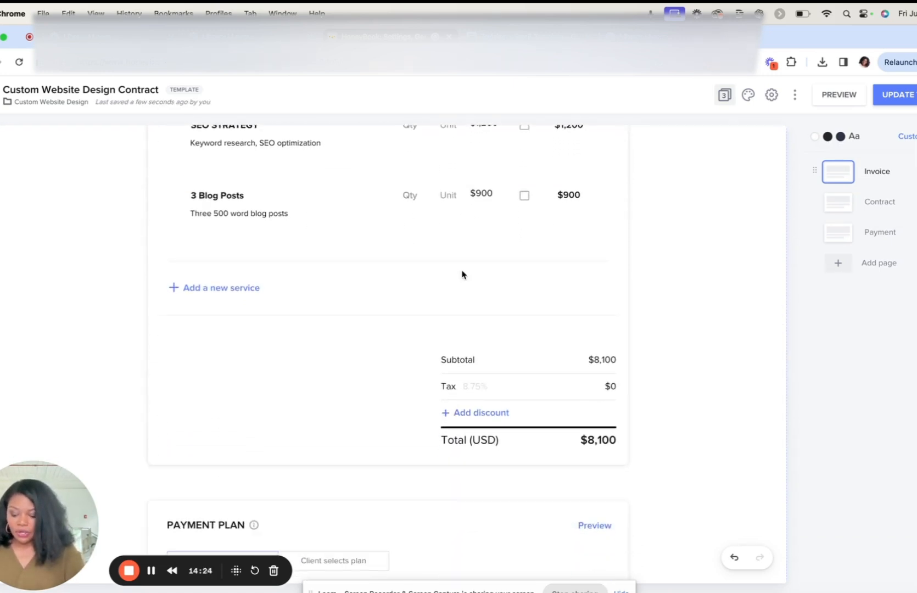
pyautogui.scroll(5, 463, 275)
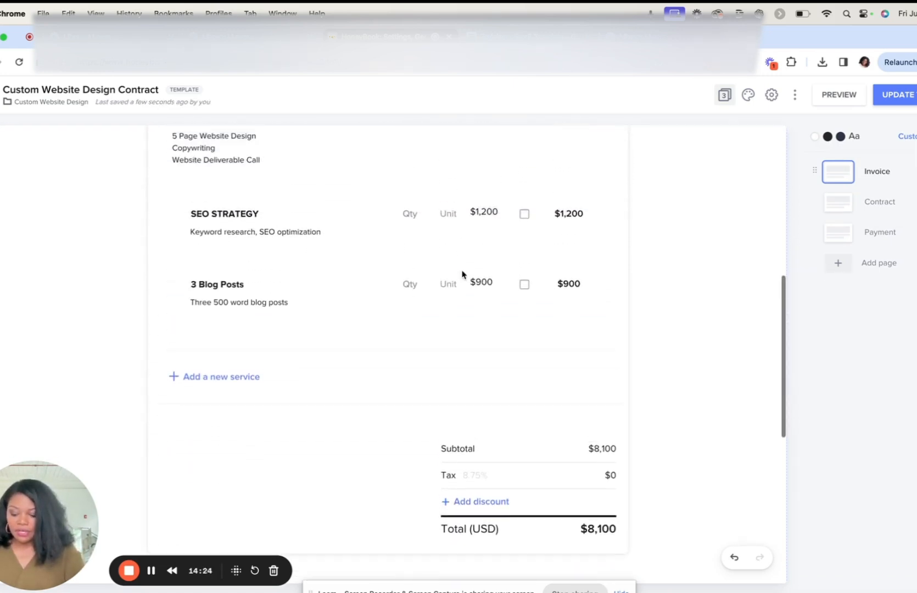
pyautogui.click(834, 97)
pyautogui.scroll(-9, 476, 269)
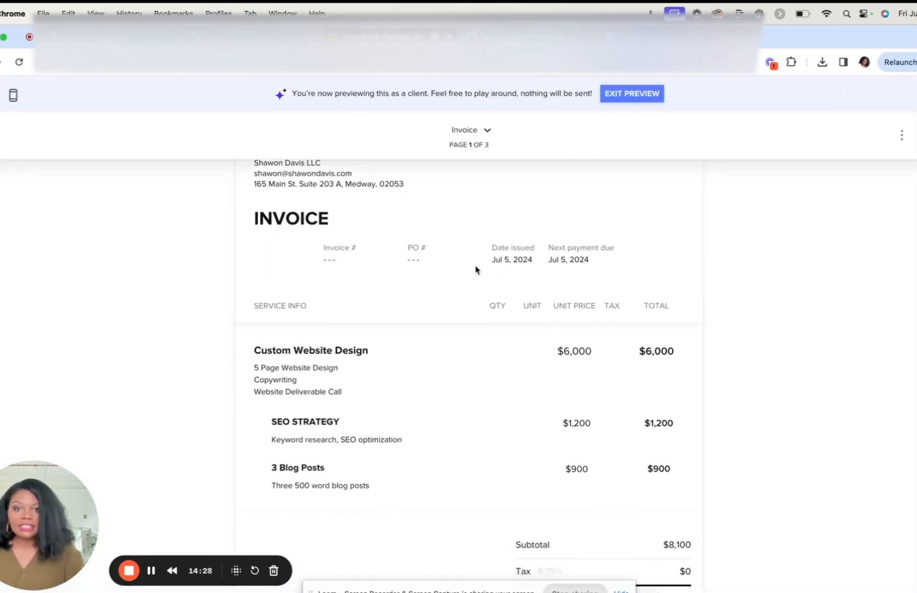
pyautogui.scroll(-1, 475, 269)
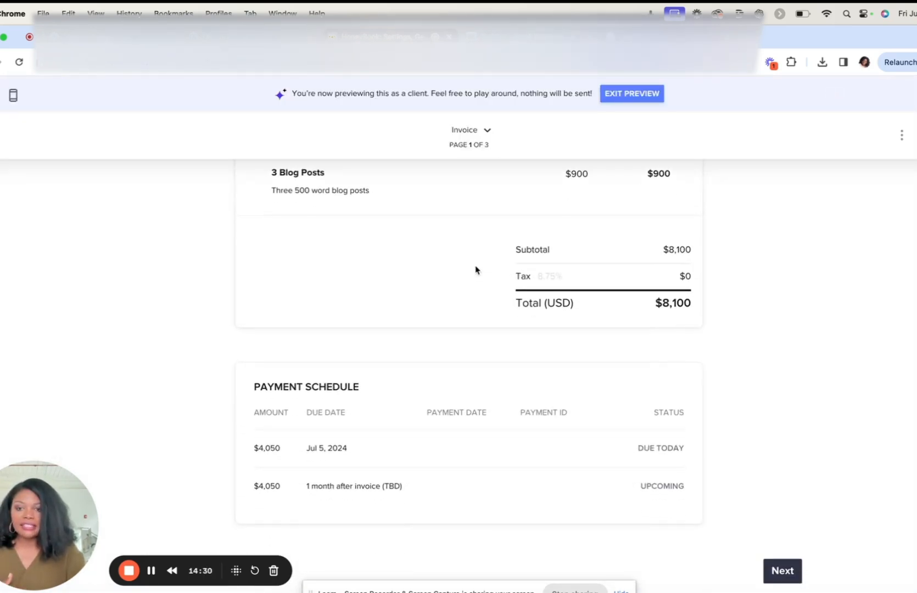
pyautogui.scroll(10, 476, 269)
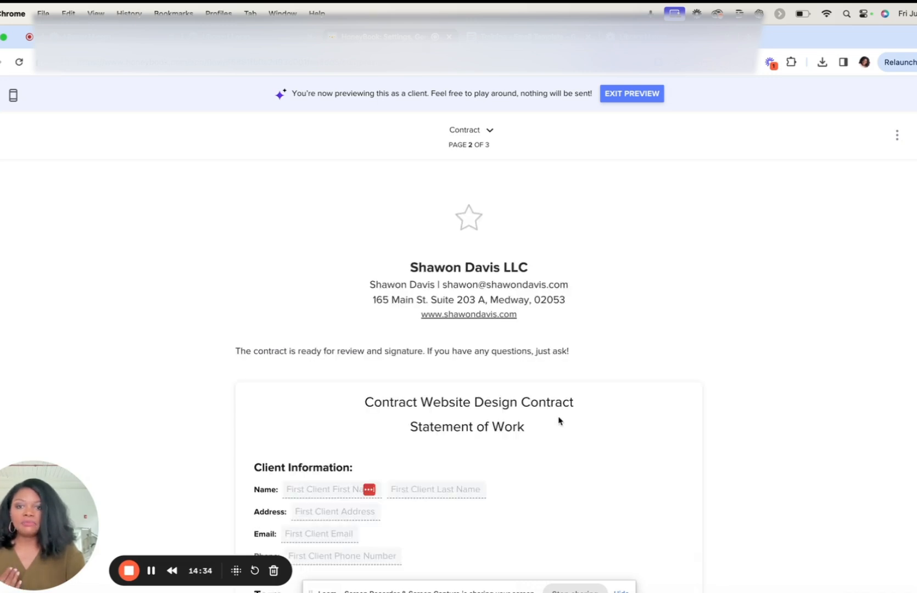
pyautogui.scroll(-5, 558, 420)
pyautogui.scroll(1, 558, 421)
pyautogui.scroll(5, 559, 420)
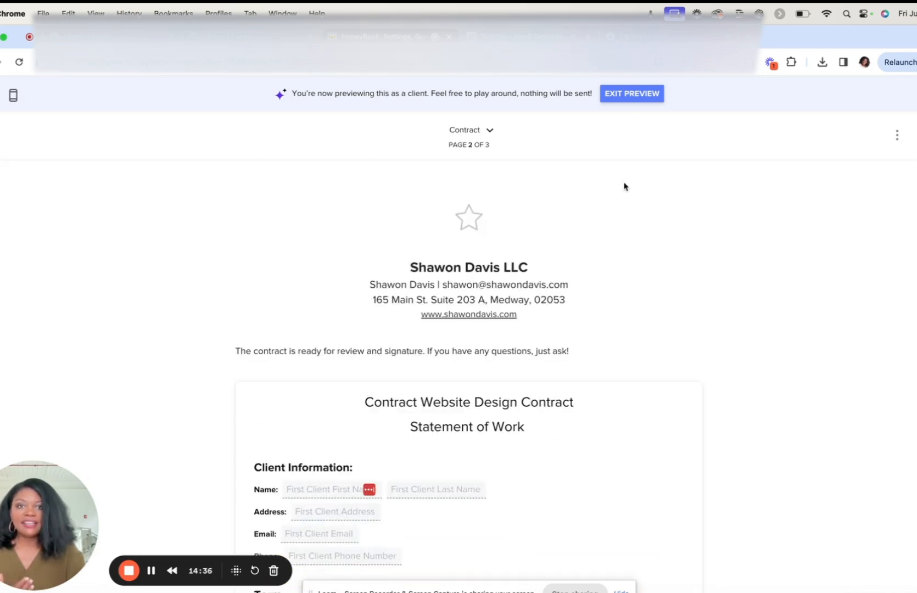
pyautogui.click(631, 94)
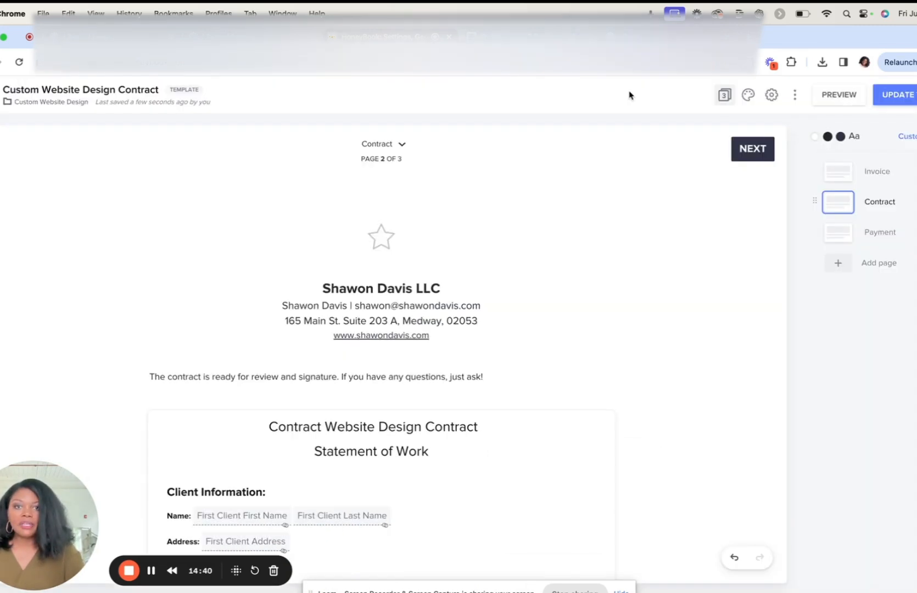
# Step: Replace the placeholder text under the contract's Services heading with a Services recap block
pyautogui.scroll(-6, 485, 358)
pyautogui.scroll(-3, 486, 359)
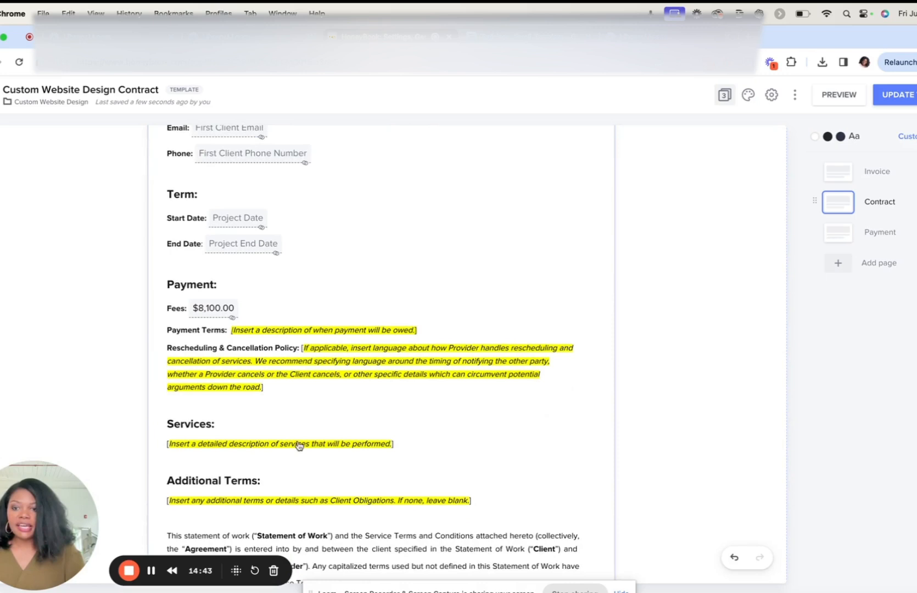
pyautogui.click(401, 446)
pyautogui.moveTo(404, 465); pyautogui.dragTo(166, 470)
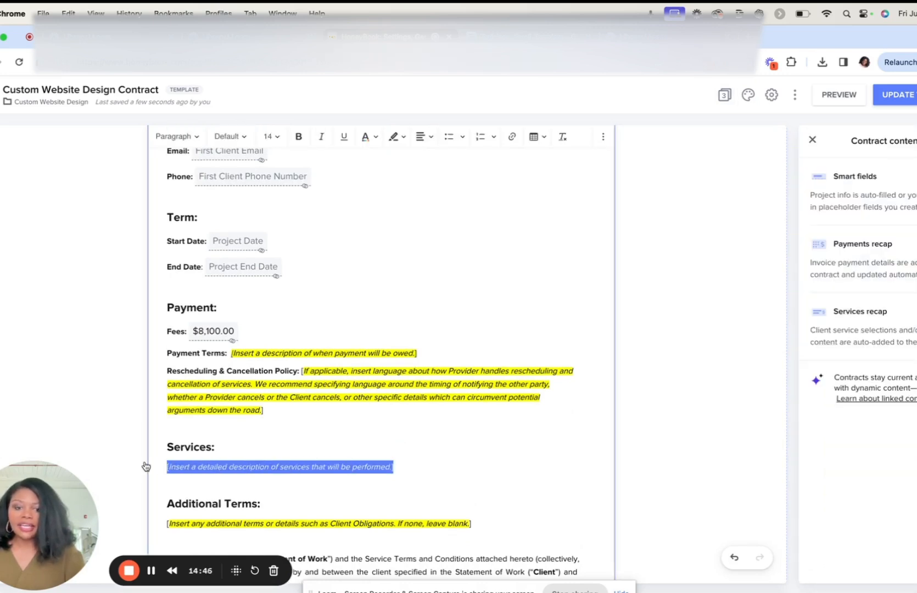
pyautogui.press('BackSpace')
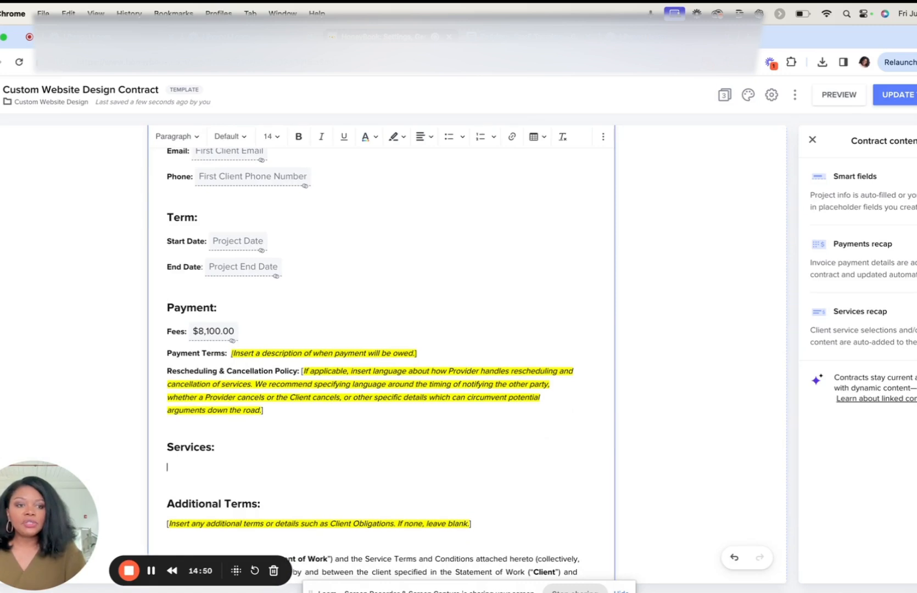
pyautogui.moveTo(861, 311); pyautogui.dragTo(492, 443)
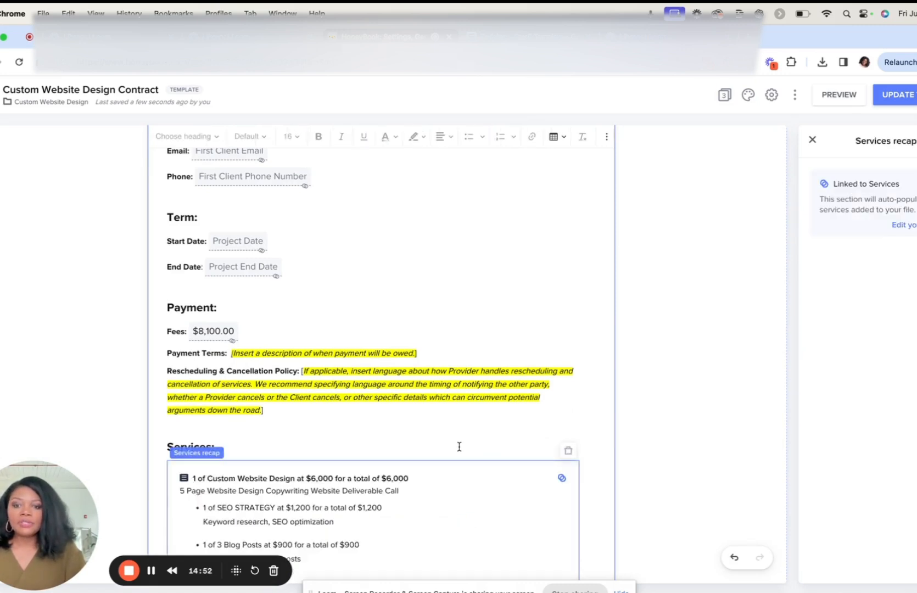
pyautogui.scroll(-3, 457, 448)
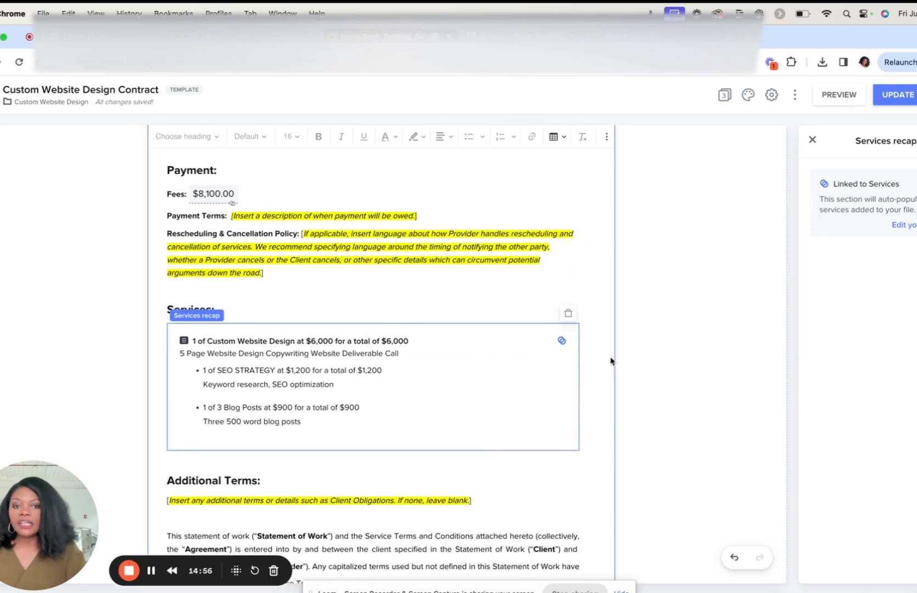
pyautogui.click(471, 290)
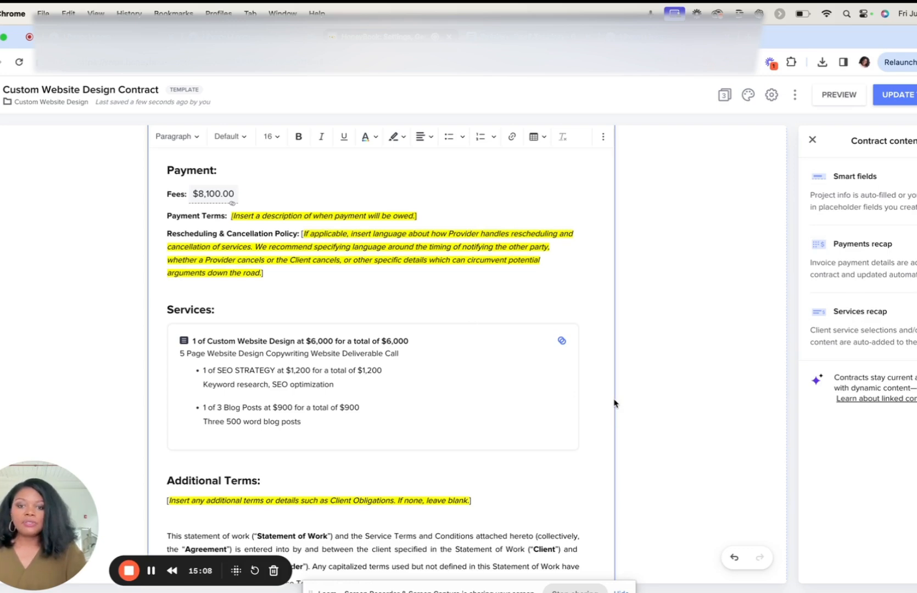
# Step: Review the contract's terms and the service items on the Invoice page, including the options of the 3 Blog Posts sub-item
pyautogui.scroll(-10, 429, 405)
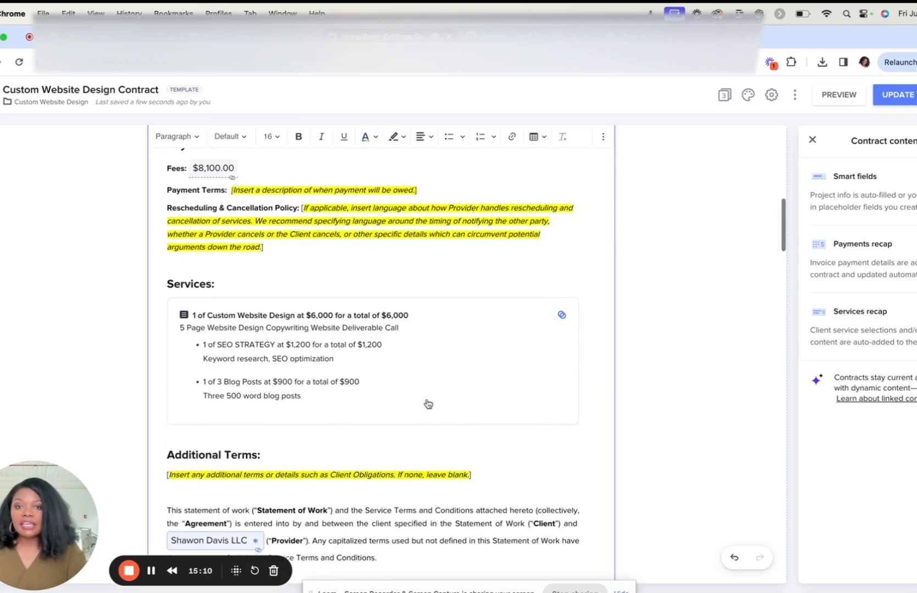
pyautogui.scroll(-8, 427, 400)
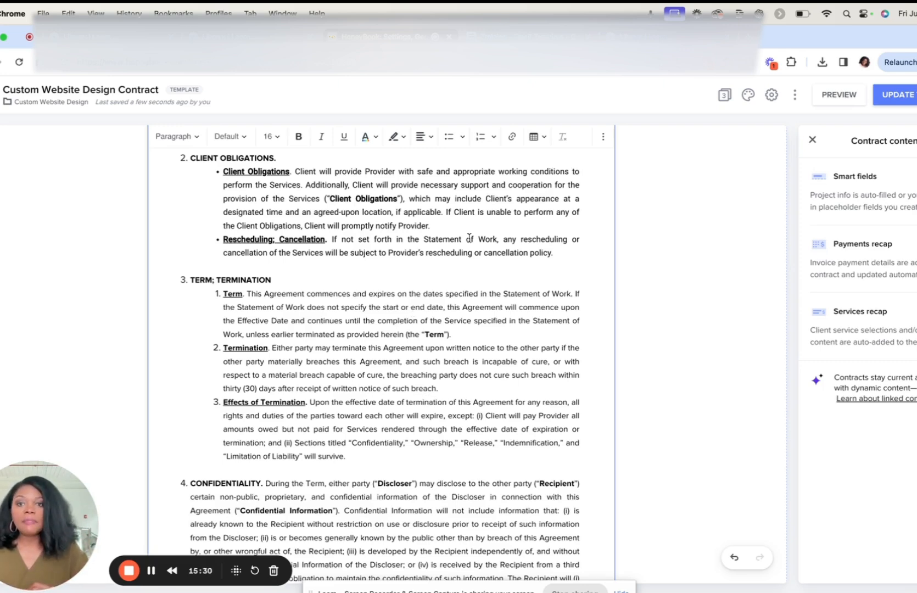
pyautogui.scroll(15, 469, 239)
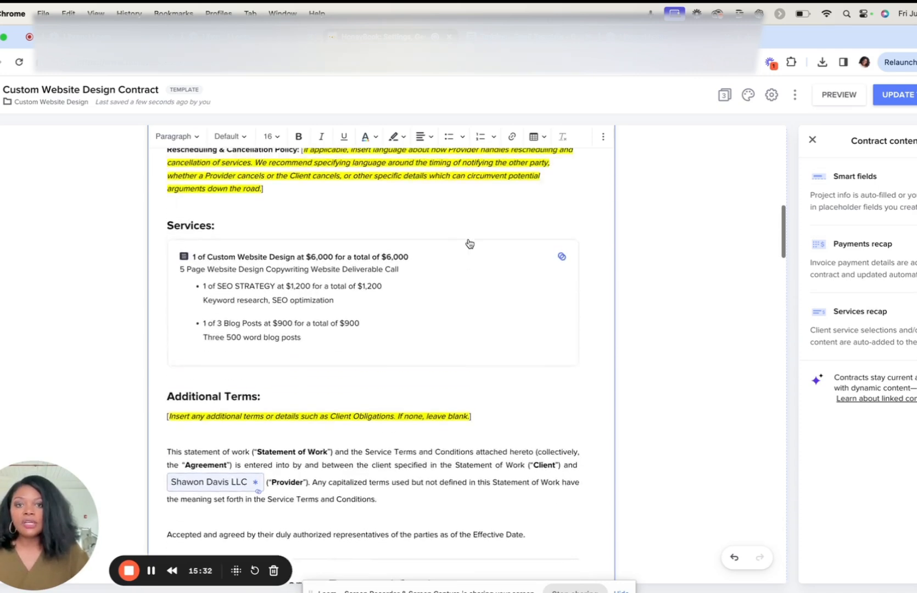
pyautogui.scroll(10, 468, 239)
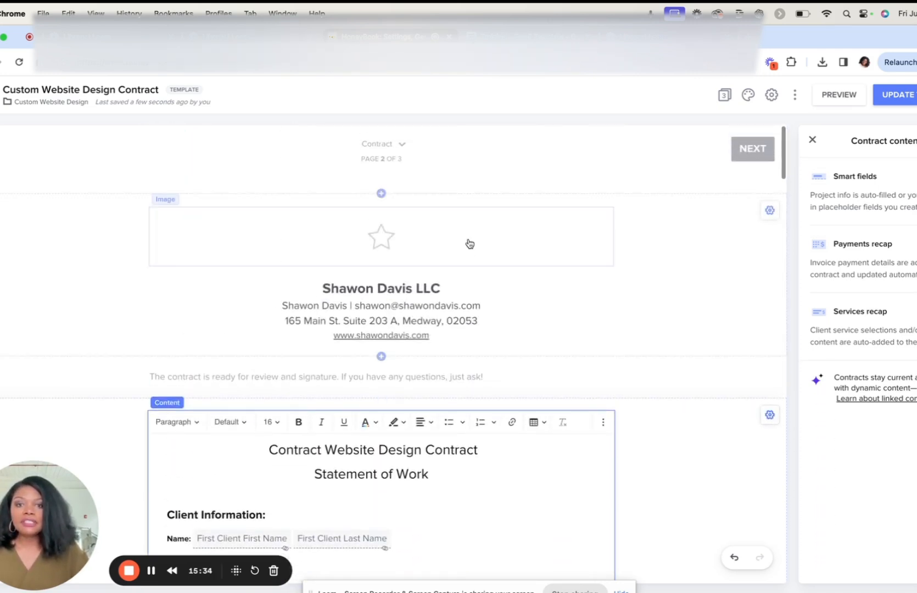
pyautogui.click(394, 146)
pyautogui.click(391, 172)
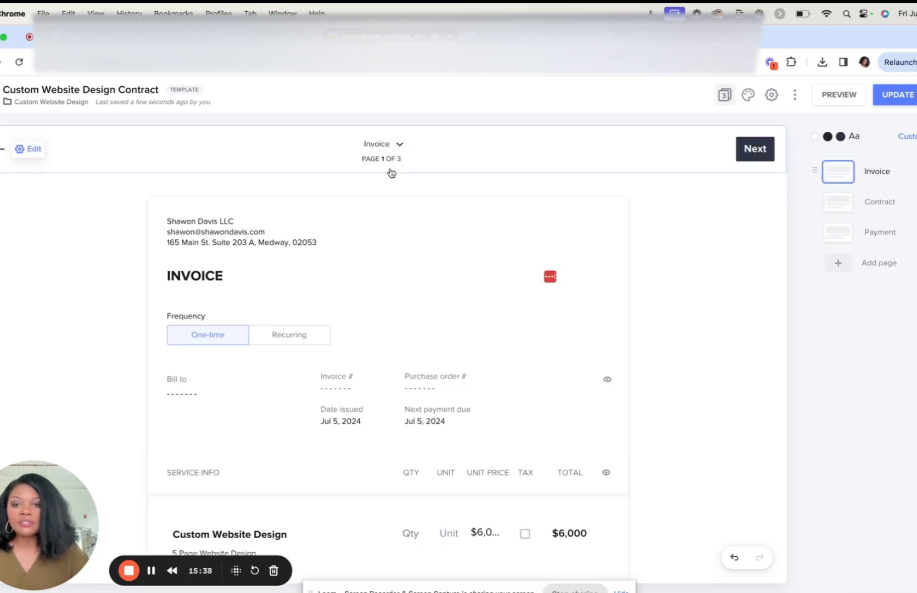
pyautogui.scroll(-5, 442, 383)
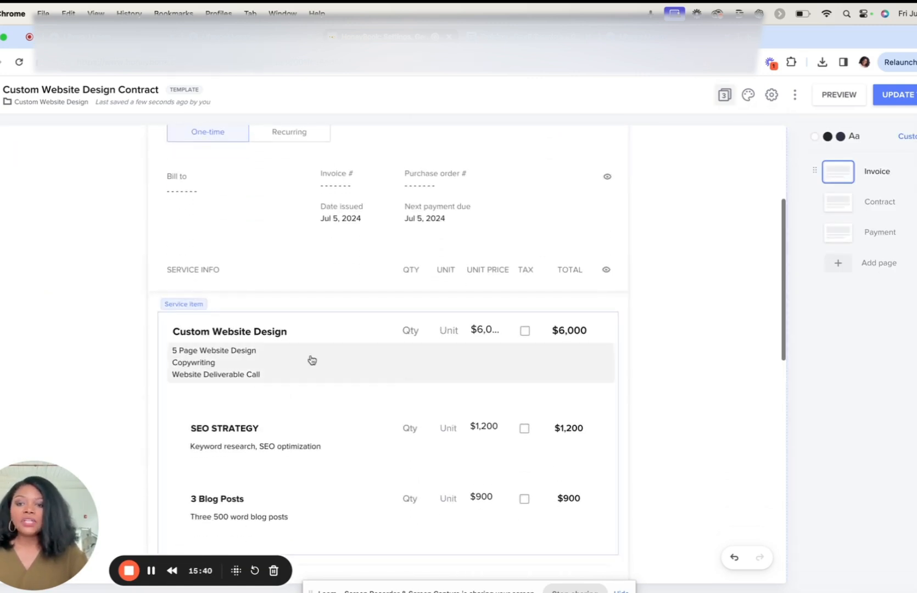
pyautogui.scroll(-2, 301, 442)
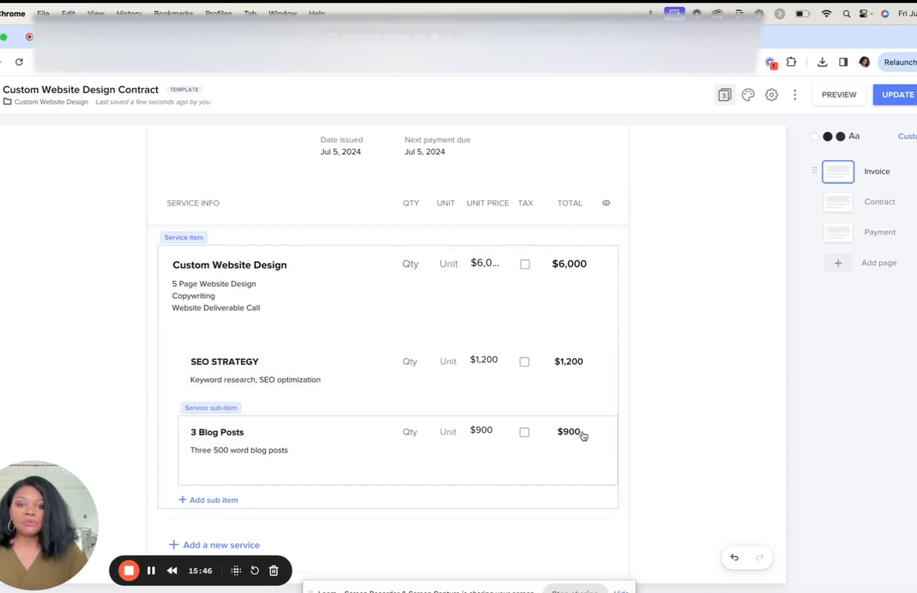
pyautogui.click(600, 432)
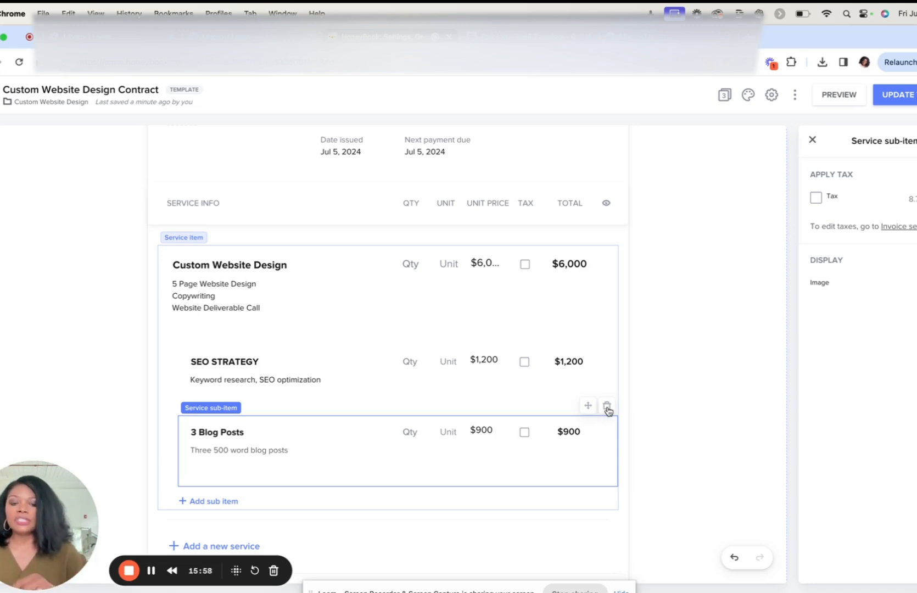
pyautogui.click(670, 436)
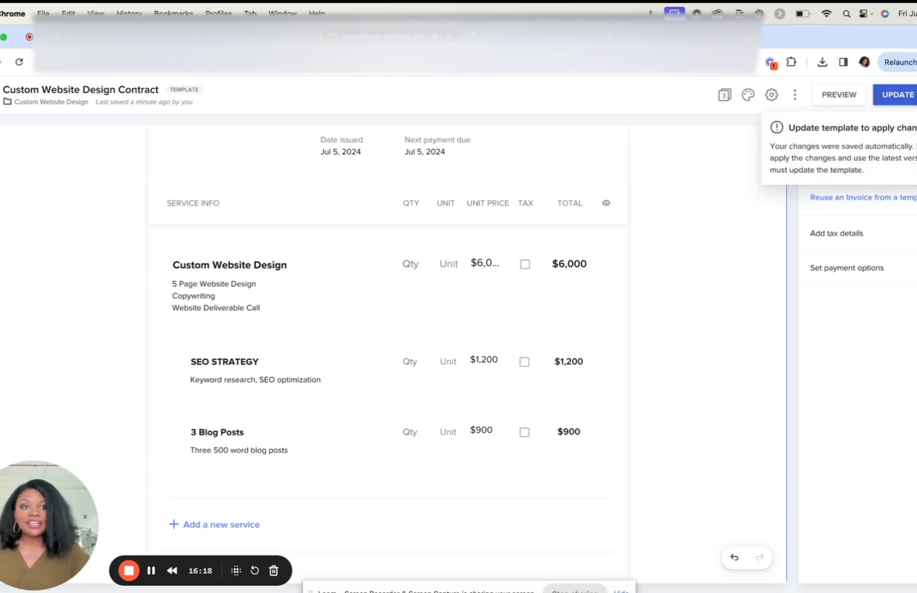
# Step: Update the Custom Website Design Contract template to apply the changes and return to the templates list
pyautogui.click(895, 94)
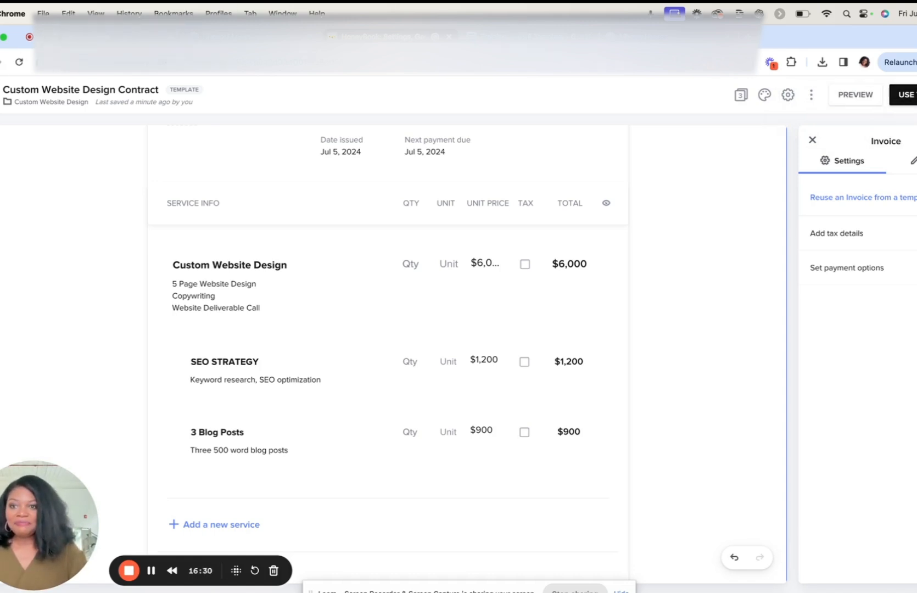
pyautogui.press('super+Left')
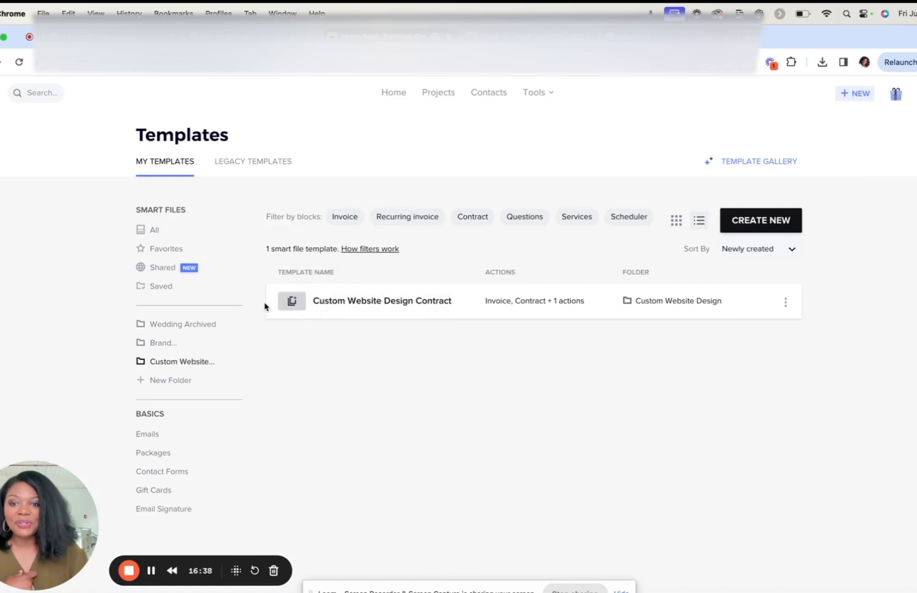
# Step: Configure the Custom Website Design Contract template with the library photo of a laptop on a wooden desk as thumbnail, and return to the templates list
pyautogui.moveTo(291, 313)
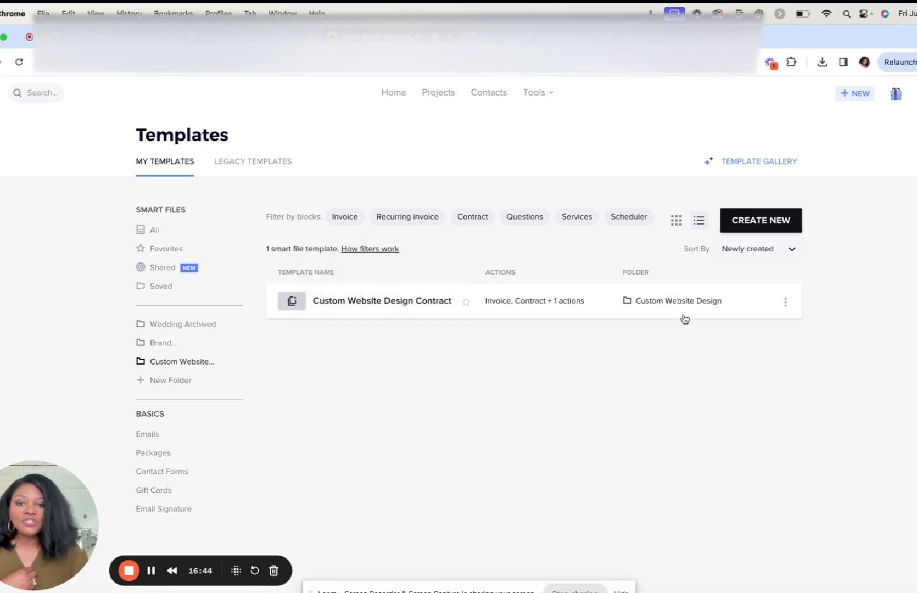
pyautogui.click(786, 303)
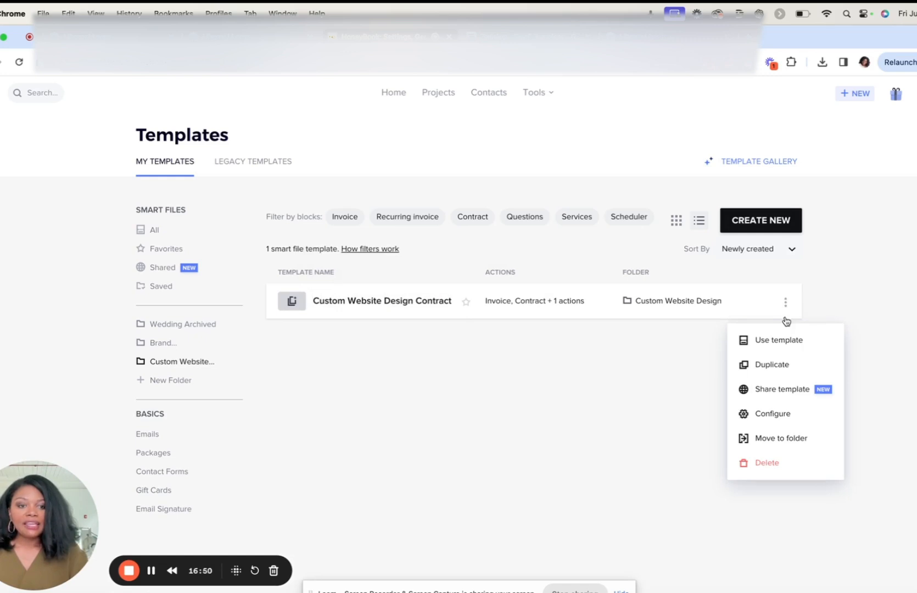
pyautogui.click(774, 416)
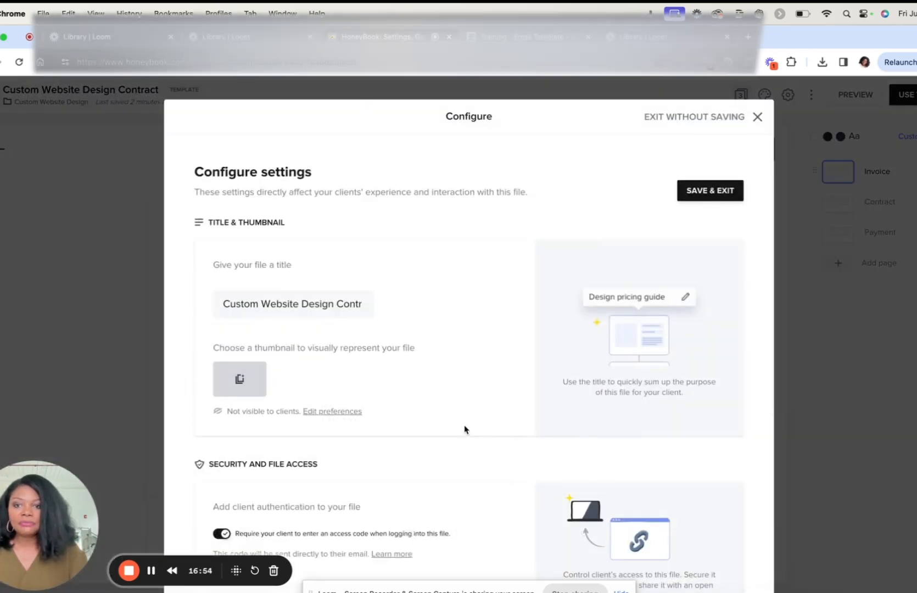
pyautogui.scroll(-2, 464, 429)
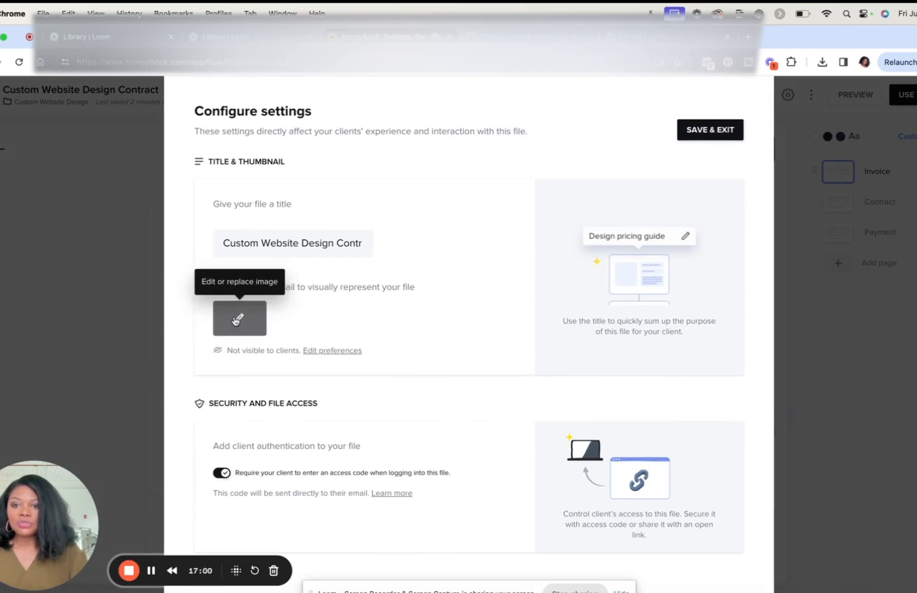
pyautogui.click(236, 322)
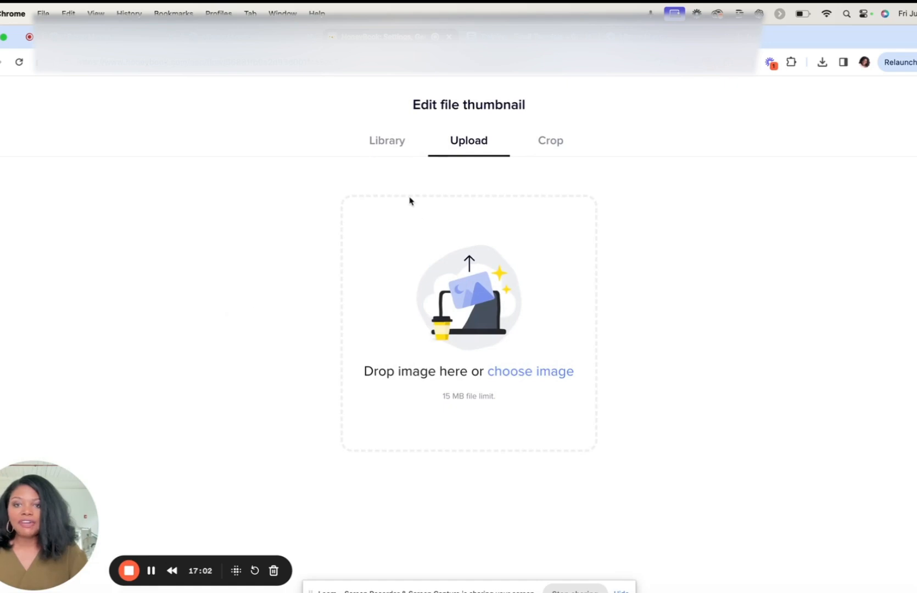
pyautogui.click(390, 145)
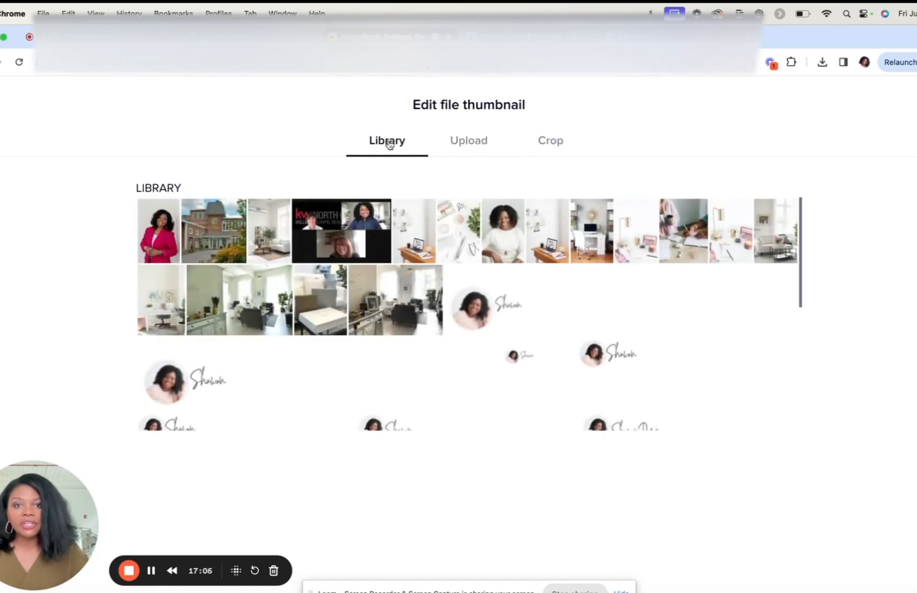
pyautogui.click(547, 250)
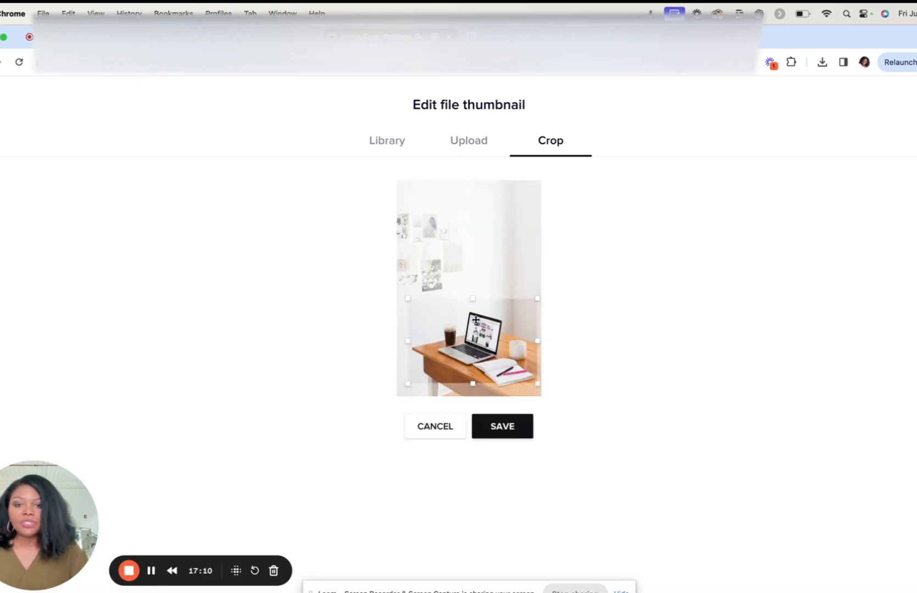
pyautogui.click(494, 431)
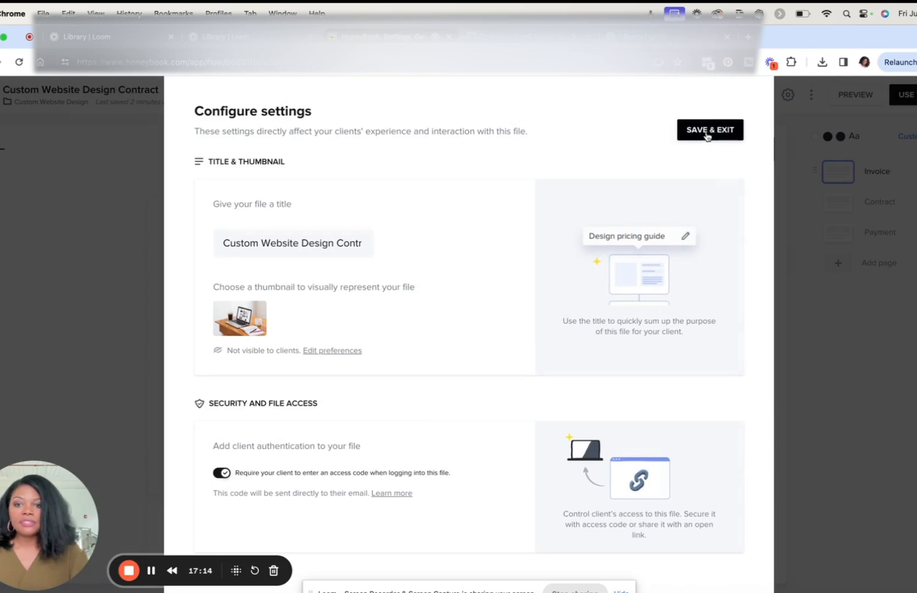
pyautogui.click(708, 133)
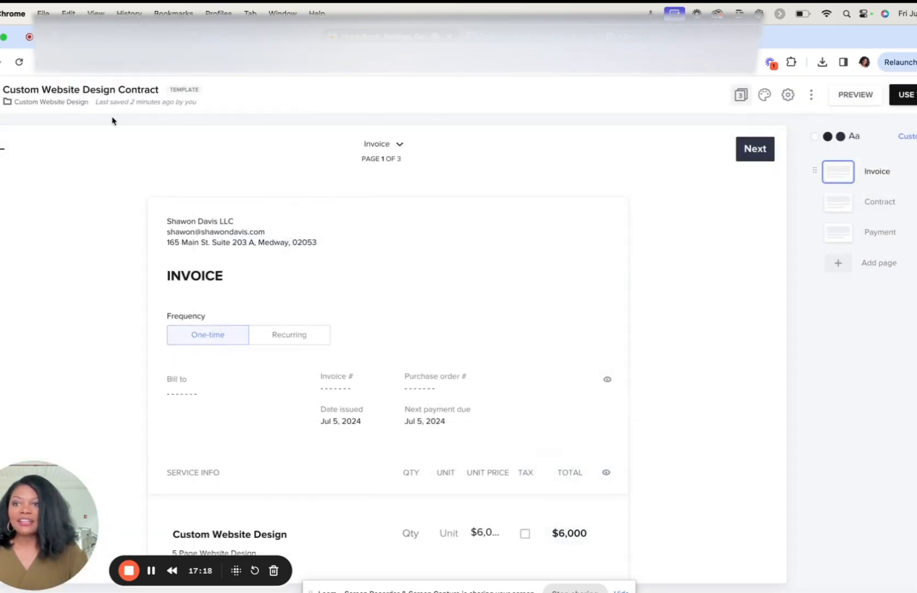
pyautogui.click(1, 95)
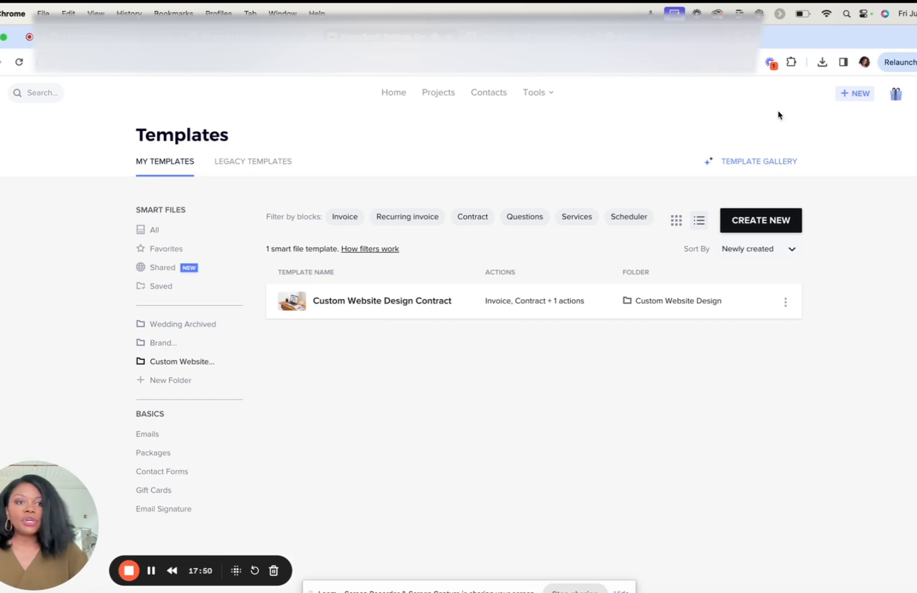
# Step: Start a new project and name it "Custom Website - " followed by the client's full name
pyautogui.click(855, 94)
pyautogui.moveTo(797, 135)
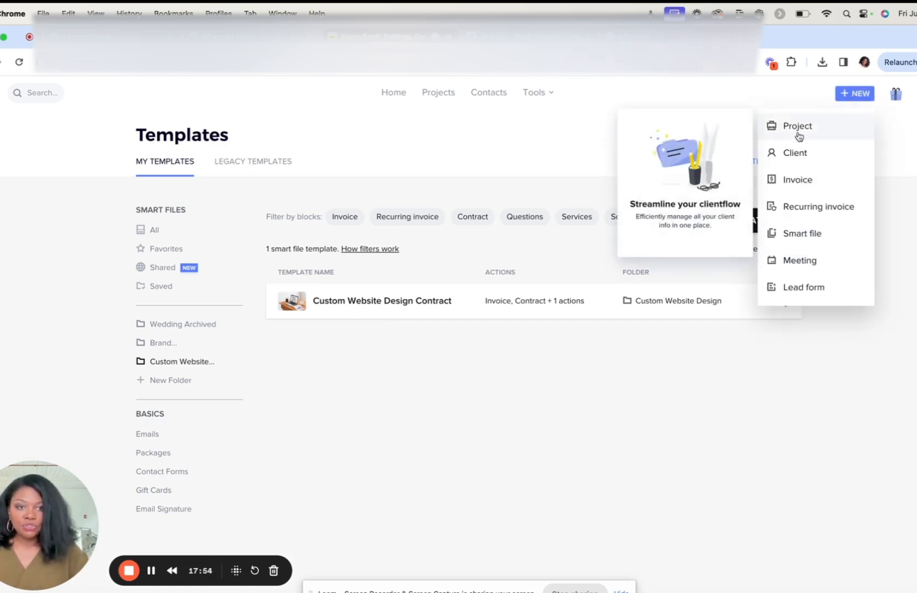
pyautogui.click(798, 127)
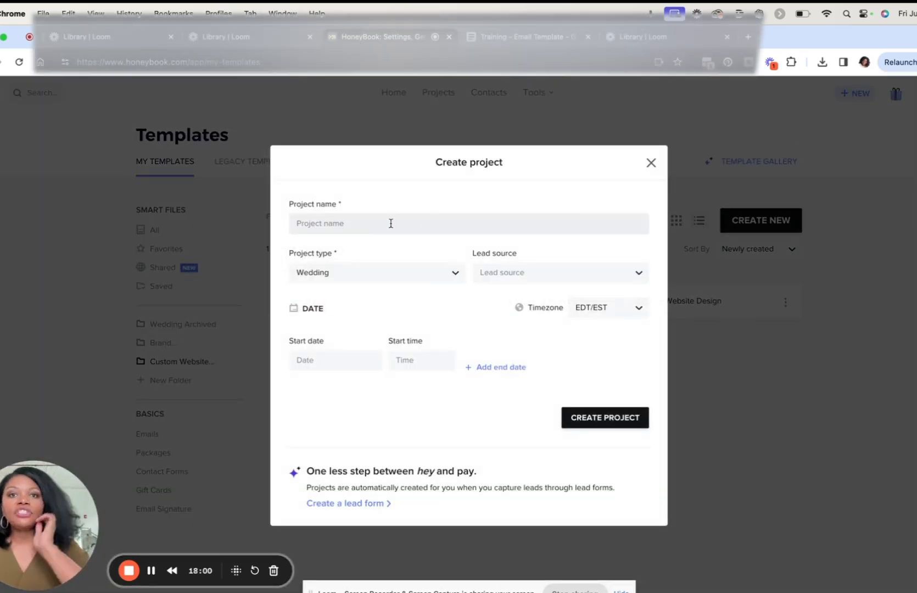
pyautogui.write('Custom')
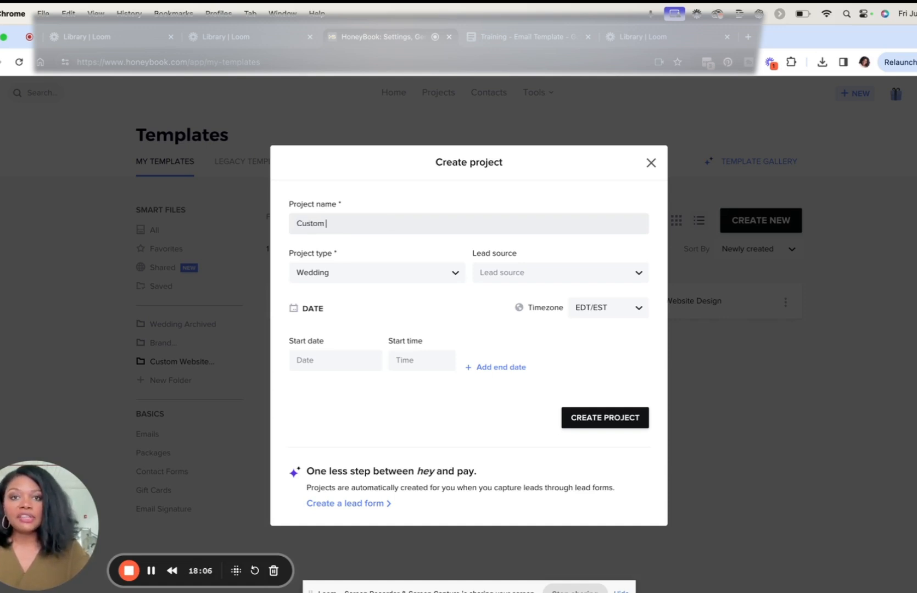
pyautogui.write(' Website -')
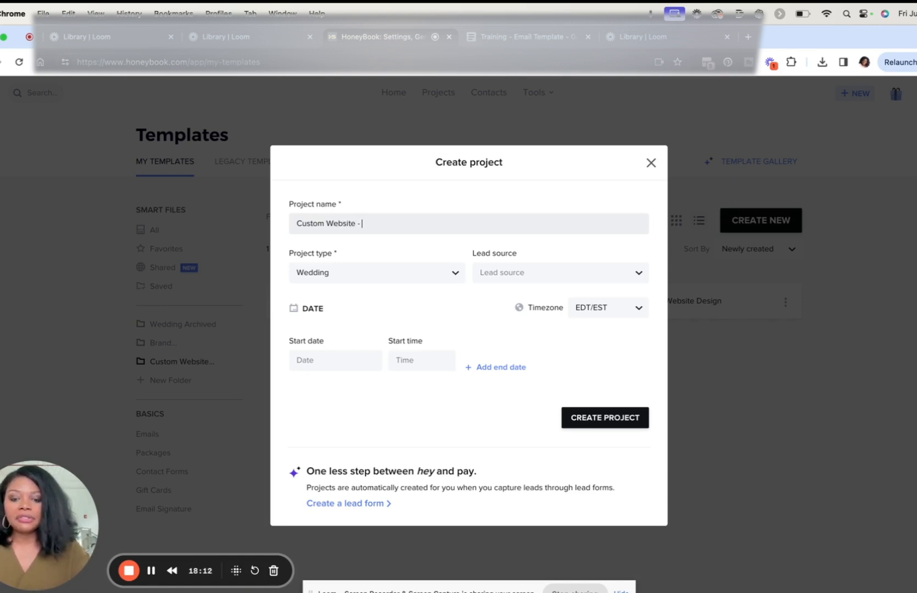
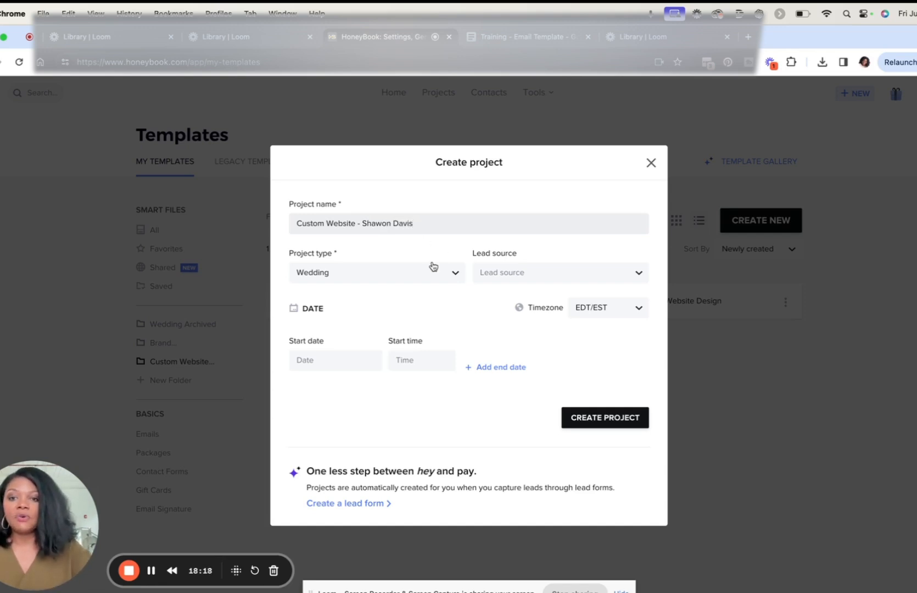
# Step: Set the project type to Design and the lead source to Client Referral
pyautogui.click(423, 278)
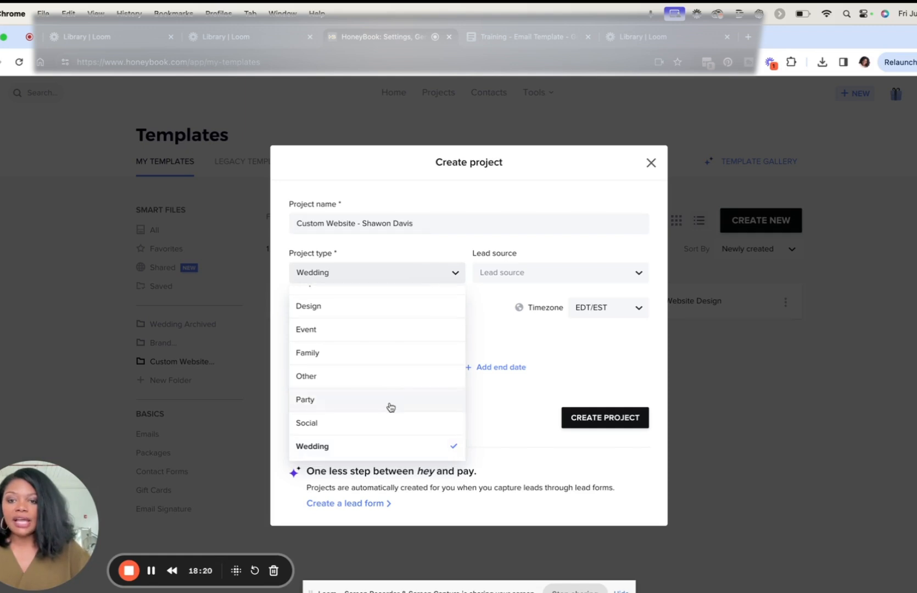
pyautogui.click(378, 312)
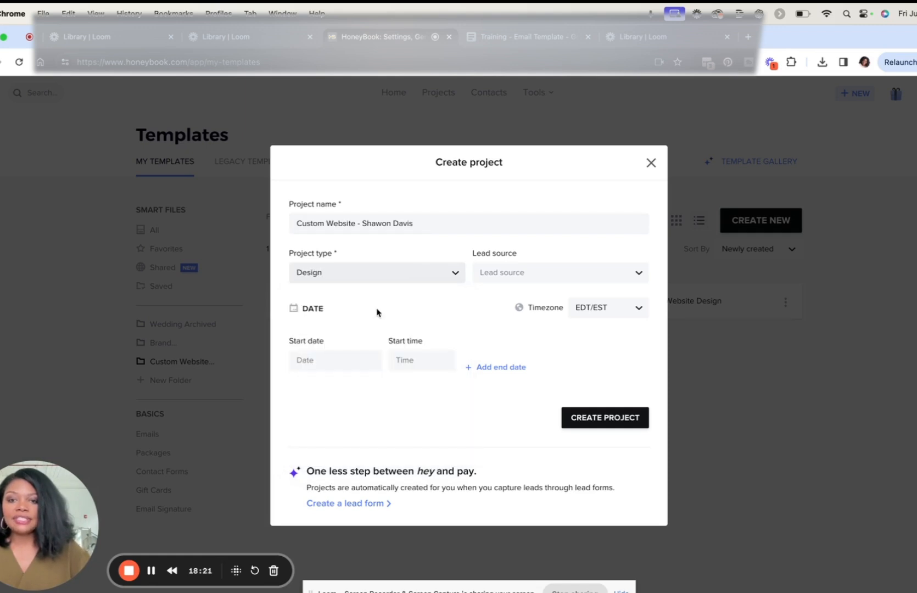
pyautogui.click(537, 282)
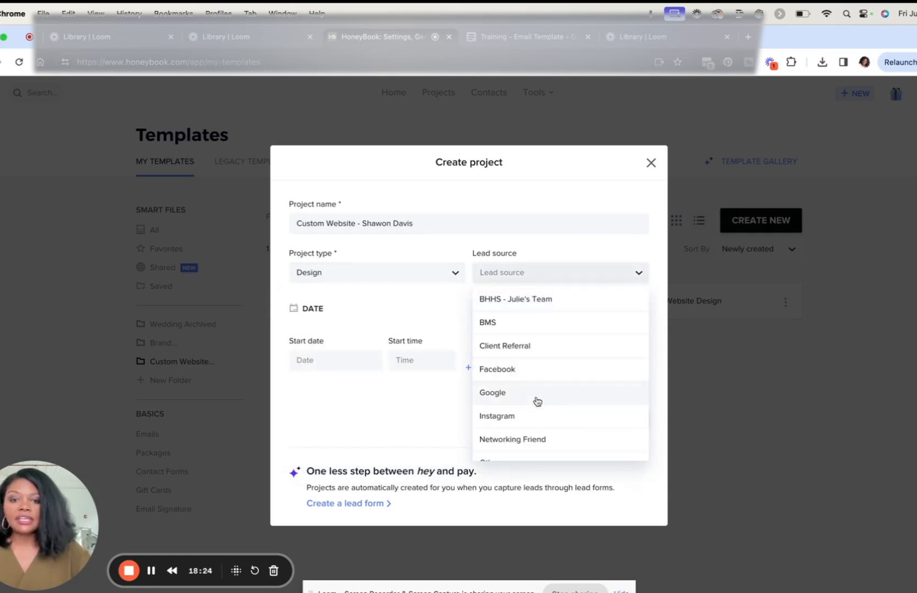
pyautogui.scroll(-2, 536, 400)
pyautogui.scroll(-2, 538, 401)
pyautogui.scroll(3, 528, 317)
pyautogui.click(522, 327)
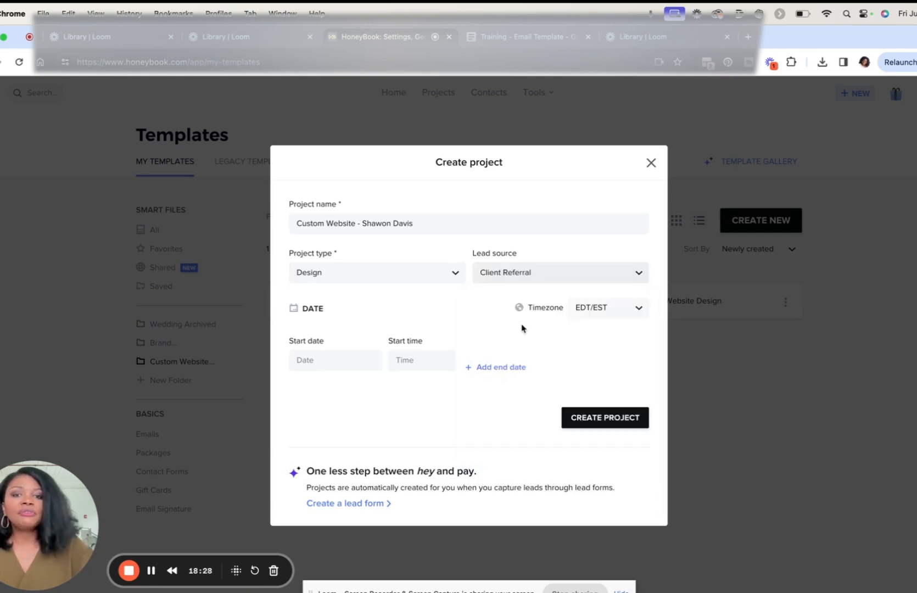
# Step: Set the project's start to Jul 22, 2024 at 9:00 am
pyautogui.click(305, 365)
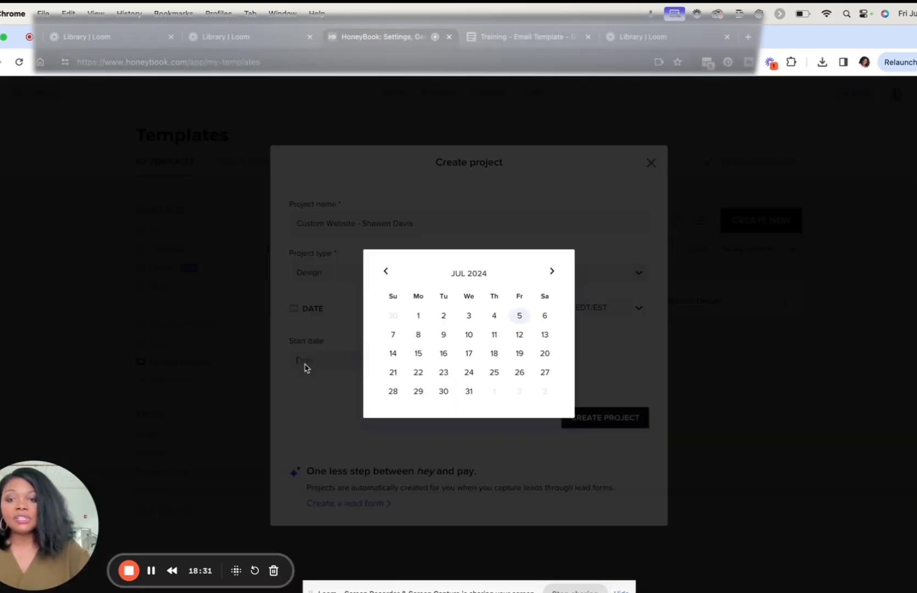
pyautogui.click(420, 376)
pyautogui.click(412, 361)
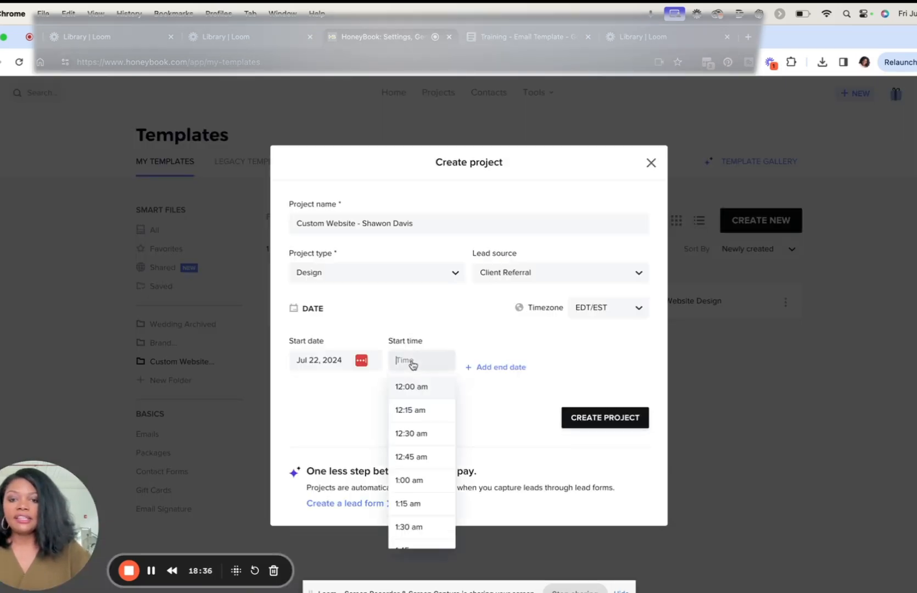
pyautogui.scroll(-15, 420, 467)
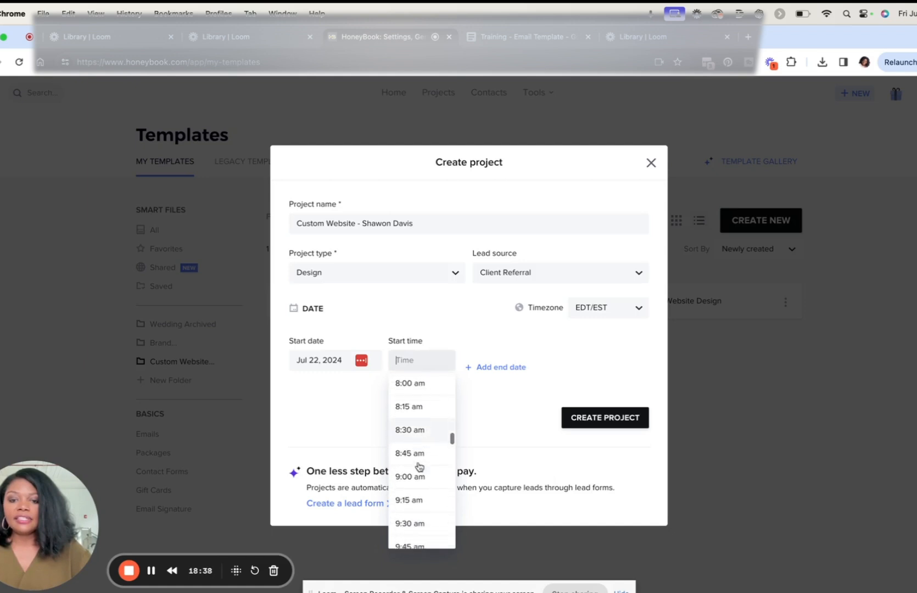
pyautogui.click(417, 448)
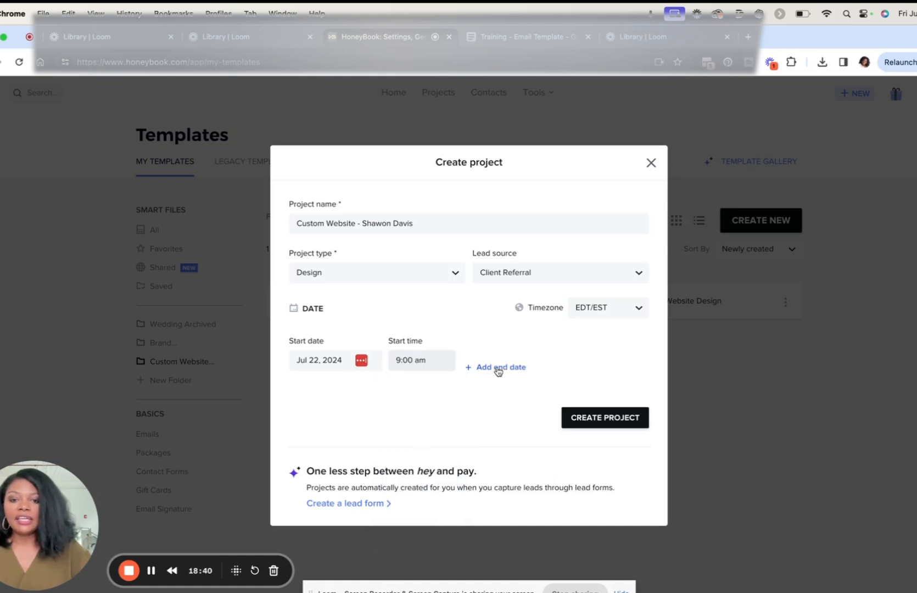
# Step: Add an end date of Aug 5, 2024 at 11:00 am and create the project
pyautogui.click(498, 367)
pyautogui.click(497, 361)
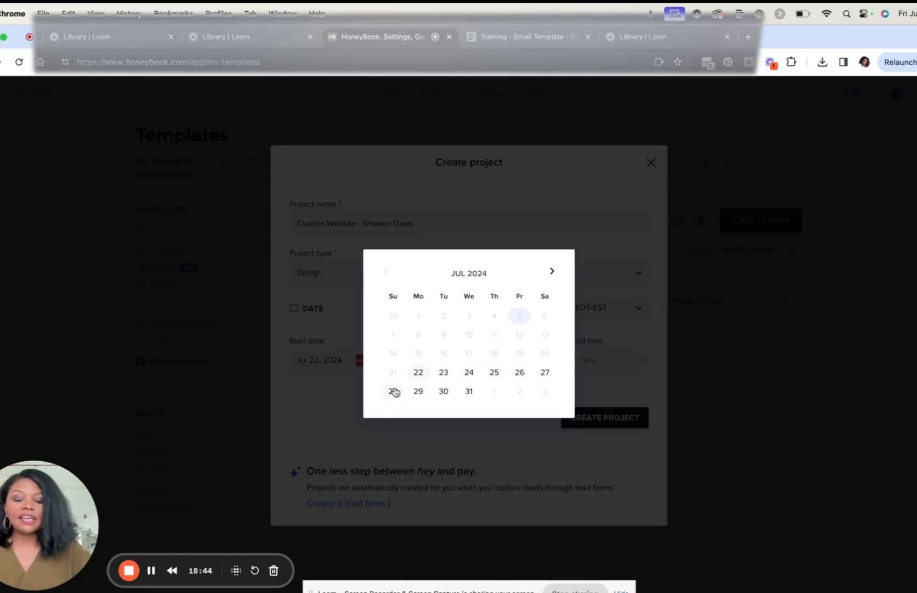
pyautogui.click(552, 272)
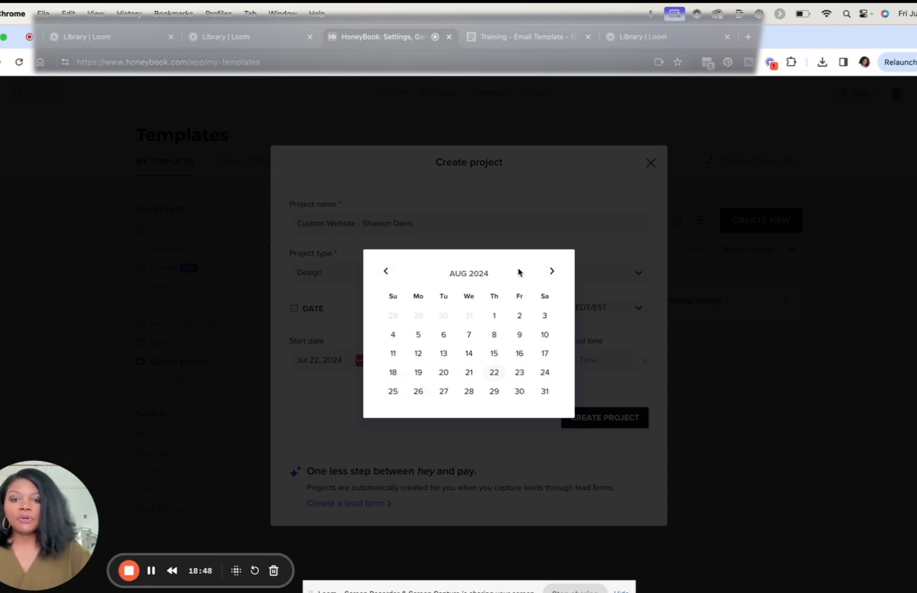
pyautogui.click(386, 271)
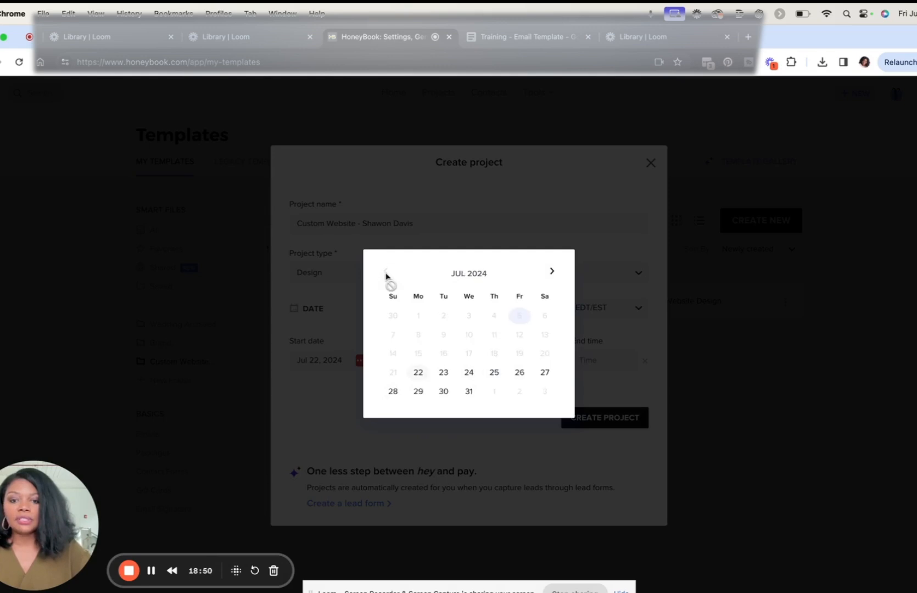
pyautogui.click(551, 271)
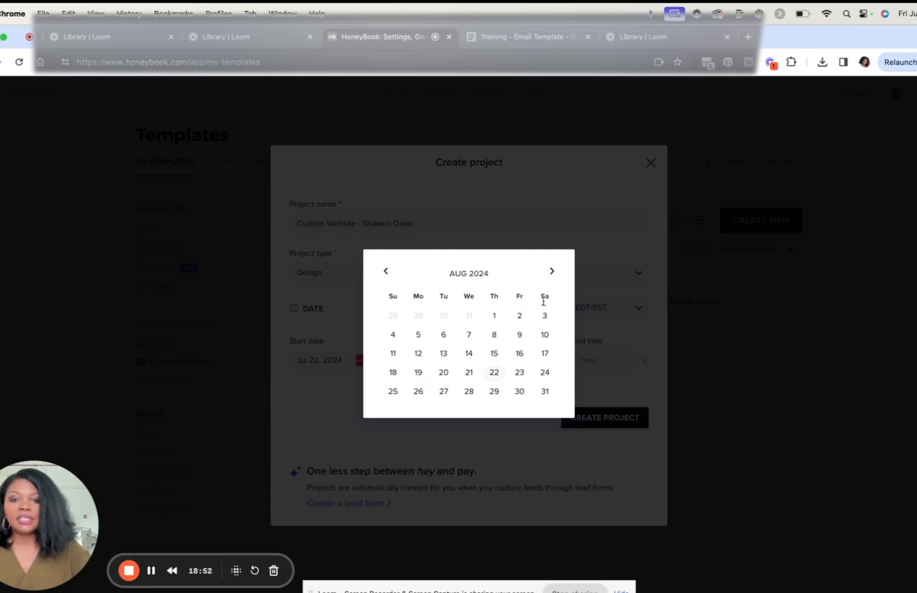
pyautogui.click(418, 336)
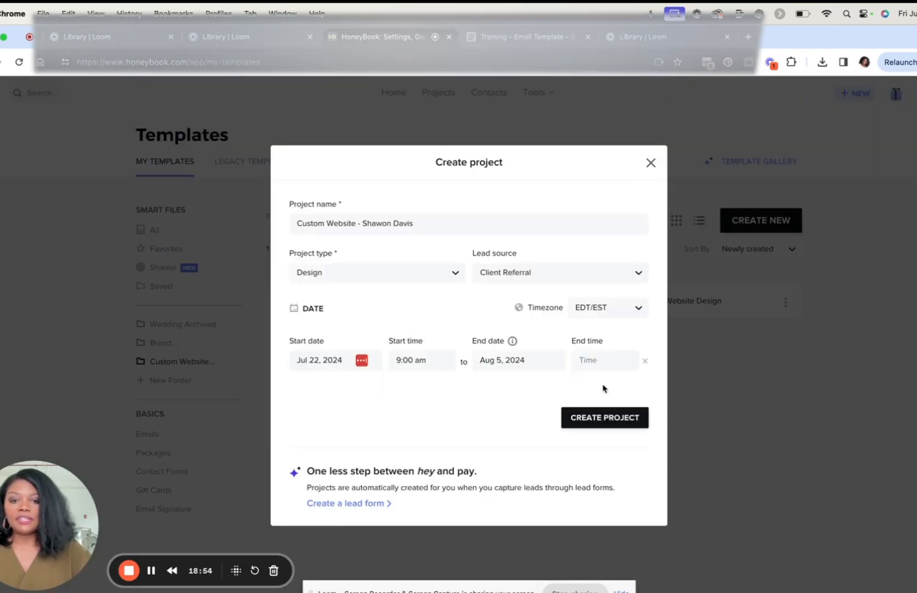
pyautogui.click(592, 367)
pyautogui.scroll(-3, 604, 460)
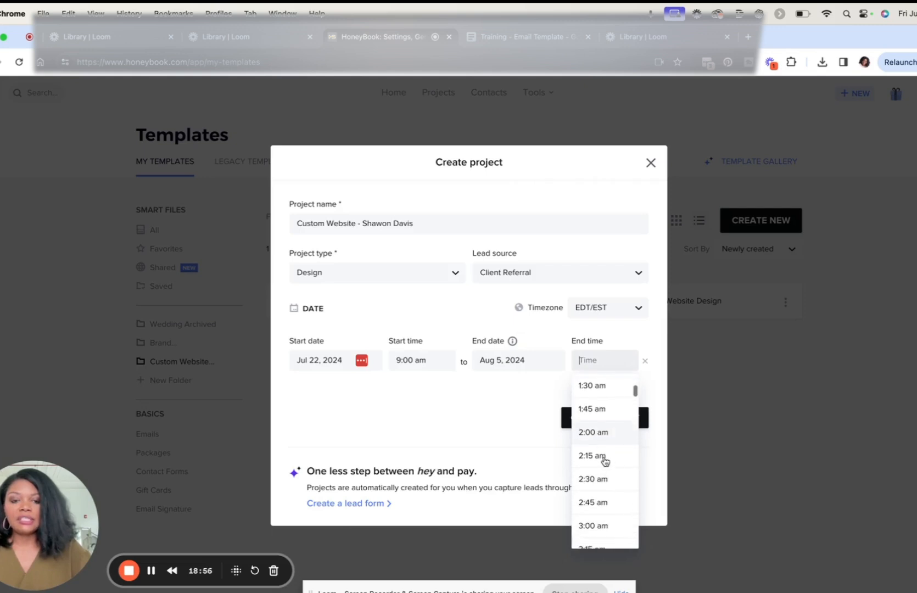
pyautogui.scroll(-15, 604, 461)
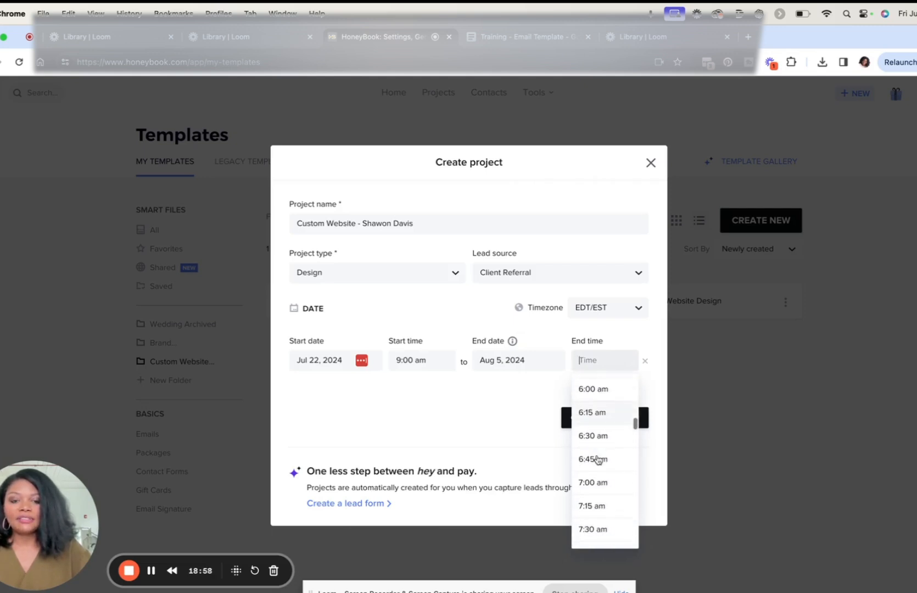
pyautogui.click(595, 424)
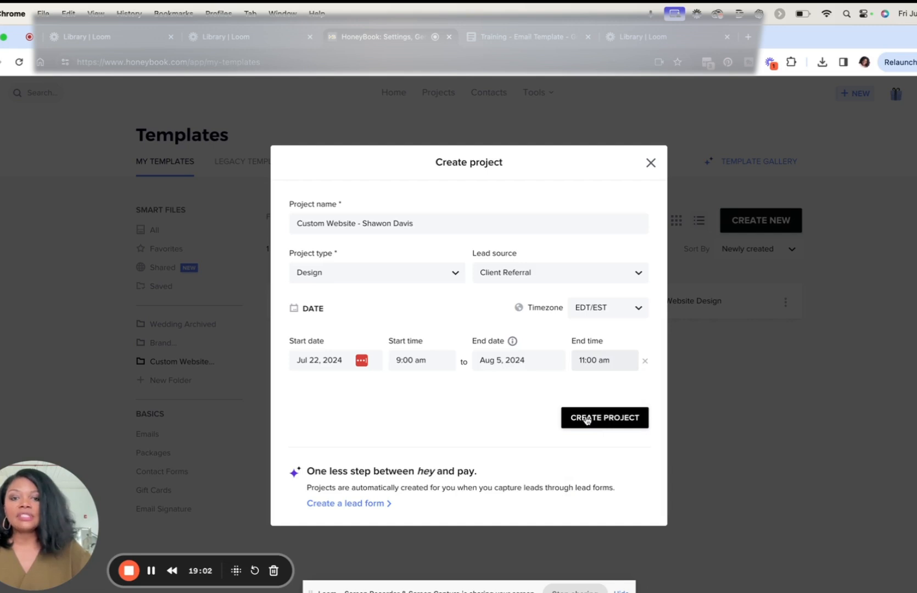
pyautogui.click(587, 419)
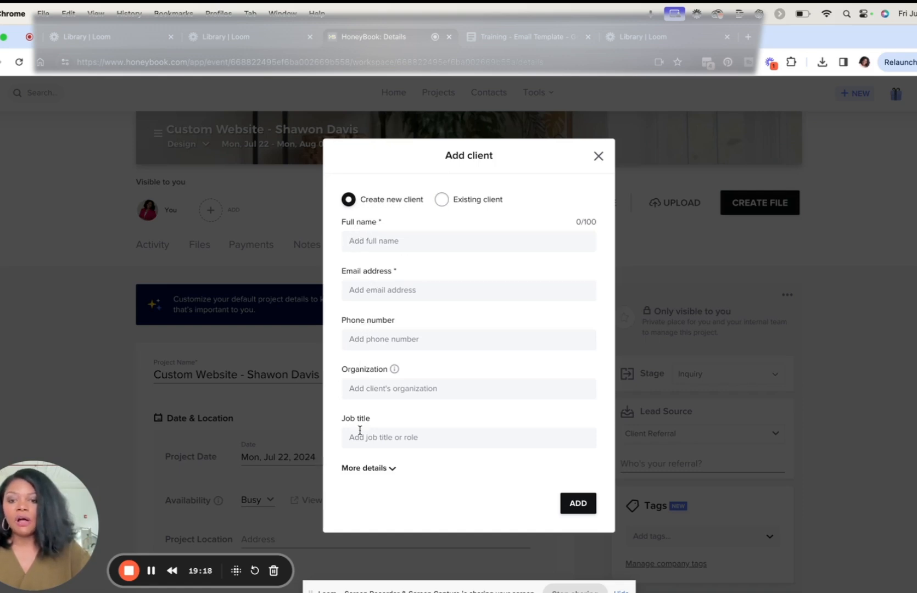
# Step: Add a new client to the project with their full name, email address and mailing address
pyautogui.click(360, 470)
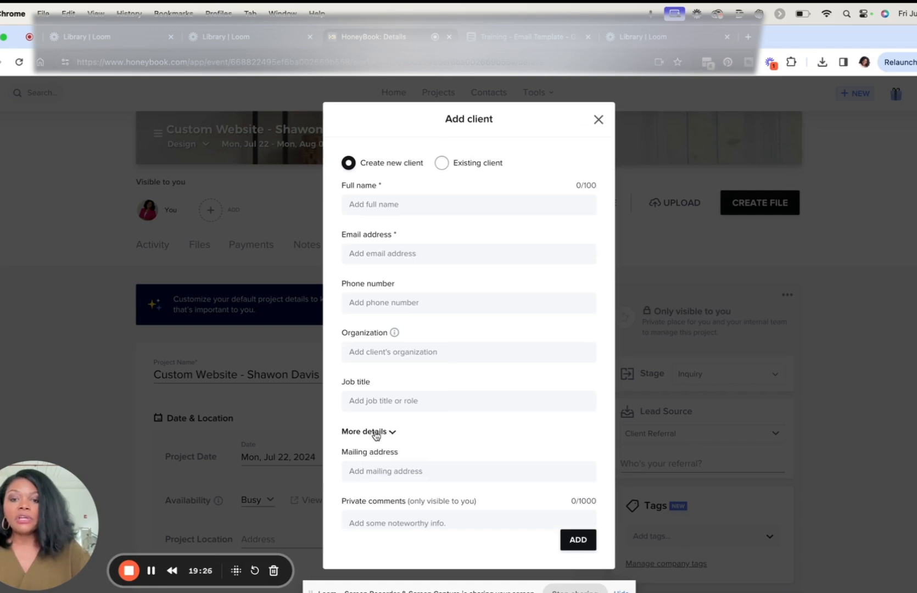
pyautogui.click(376, 434)
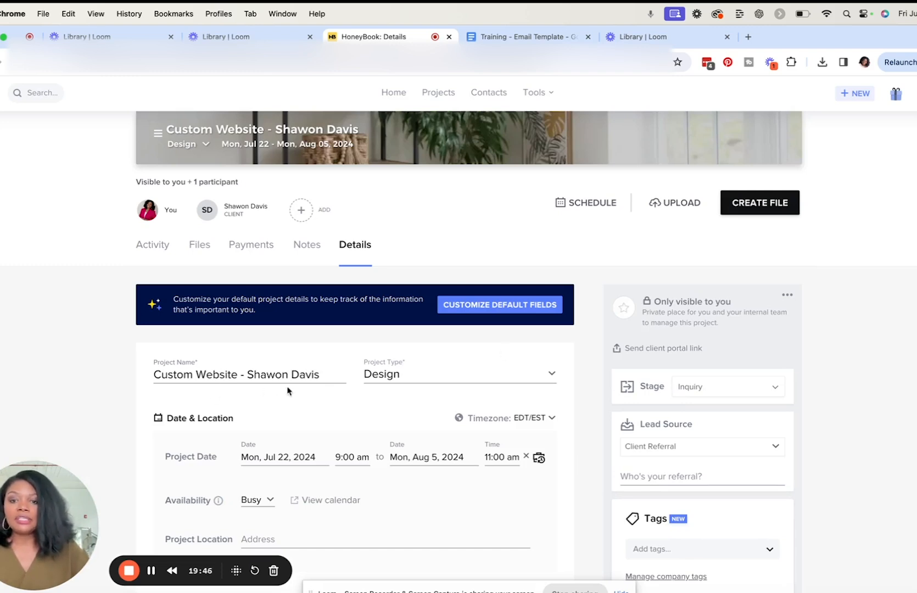
pyautogui.scroll(-2, 309, 431)
pyautogui.scroll(3, 311, 438)
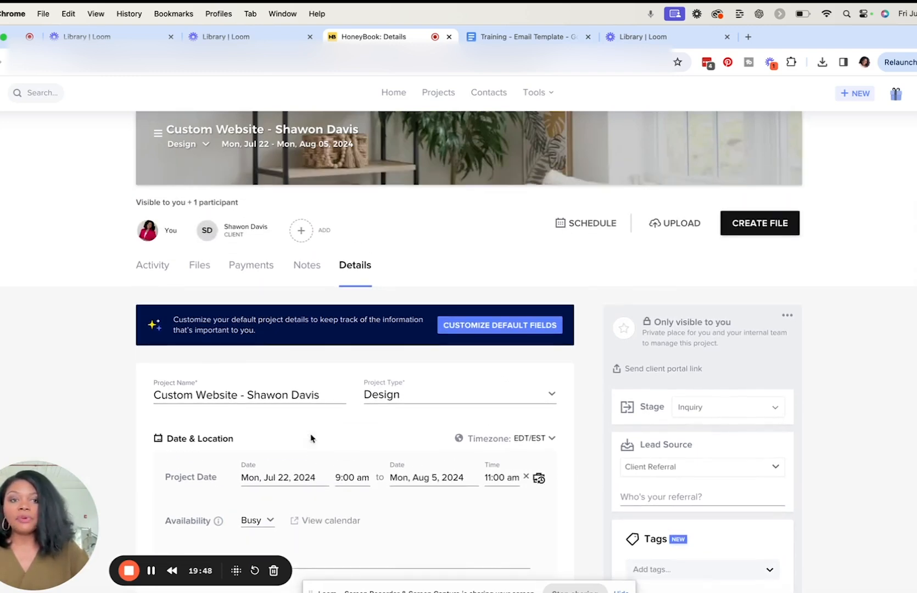
# Step: Create a proposal smart file in the project from the Custom Website Design Contract template in the Custom Website Design folder
pyautogui.click(767, 227)
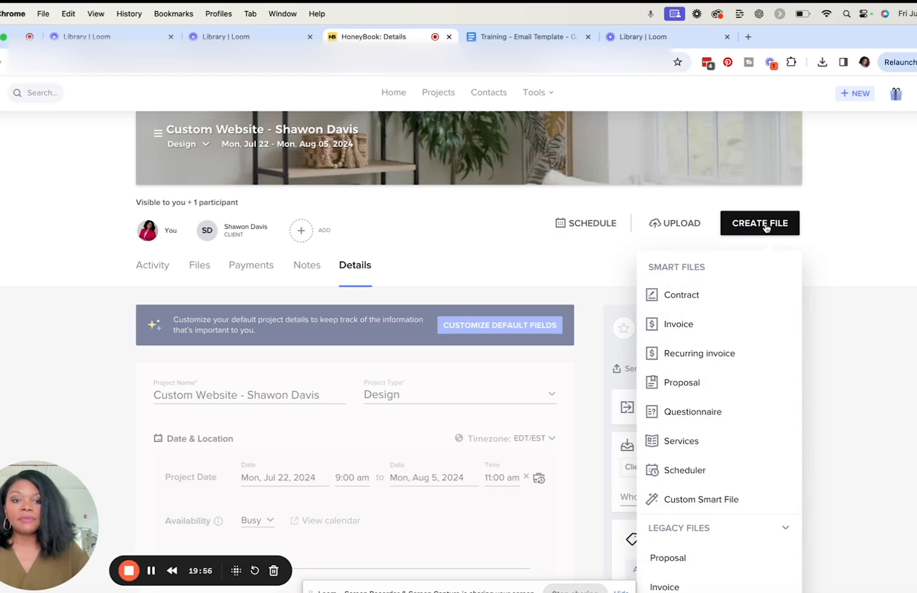
pyautogui.click(683, 383)
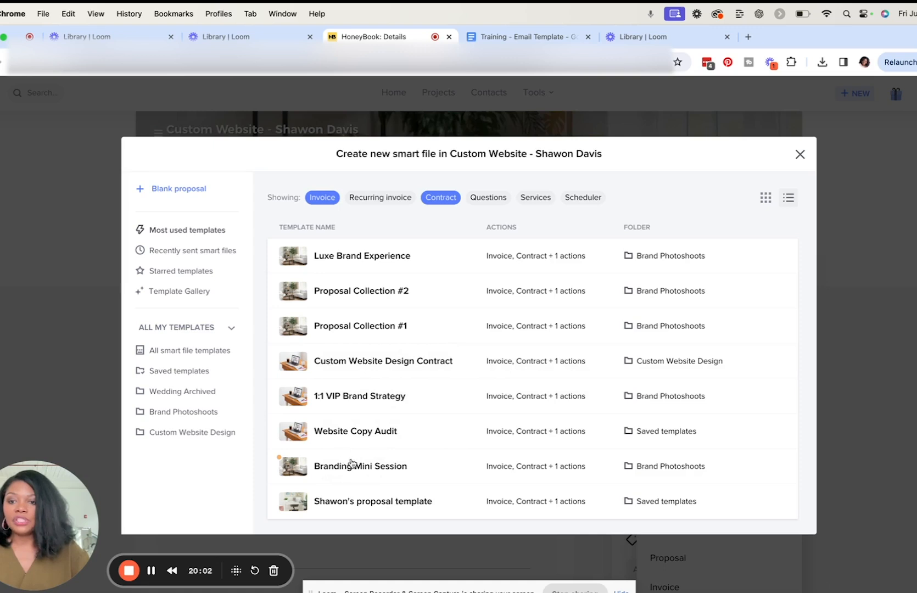
pyautogui.click(178, 436)
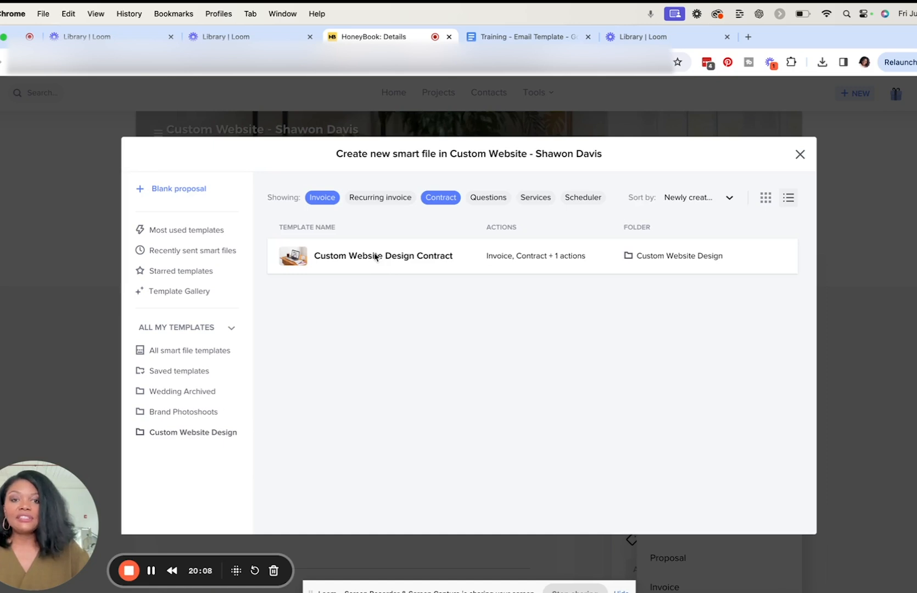
pyautogui.click(376, 257)
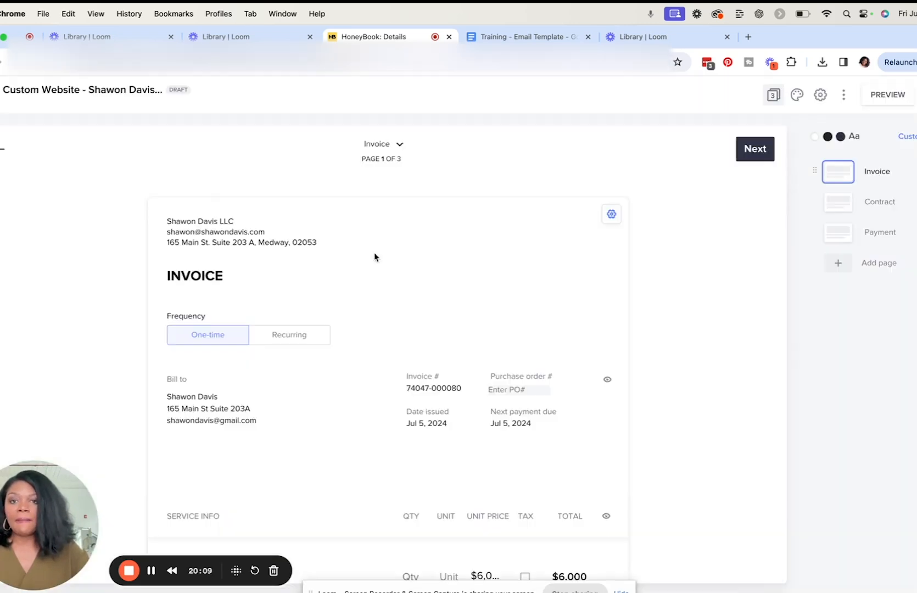
# Step: Review the invoice page's billing details, service items and payment plan
pyautogui.scroll(-5, 455, 412)
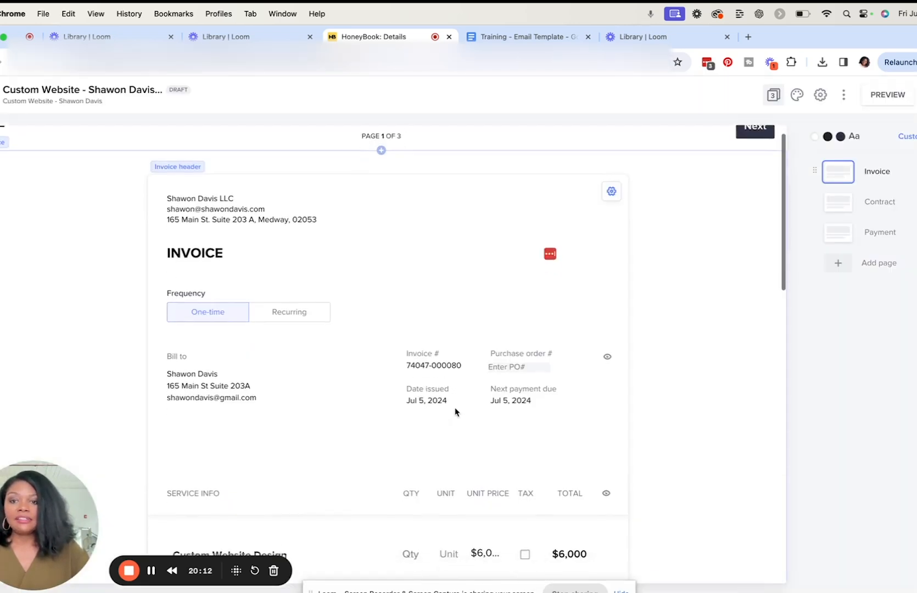
pyautogui.scroll(-10, 456, 412)
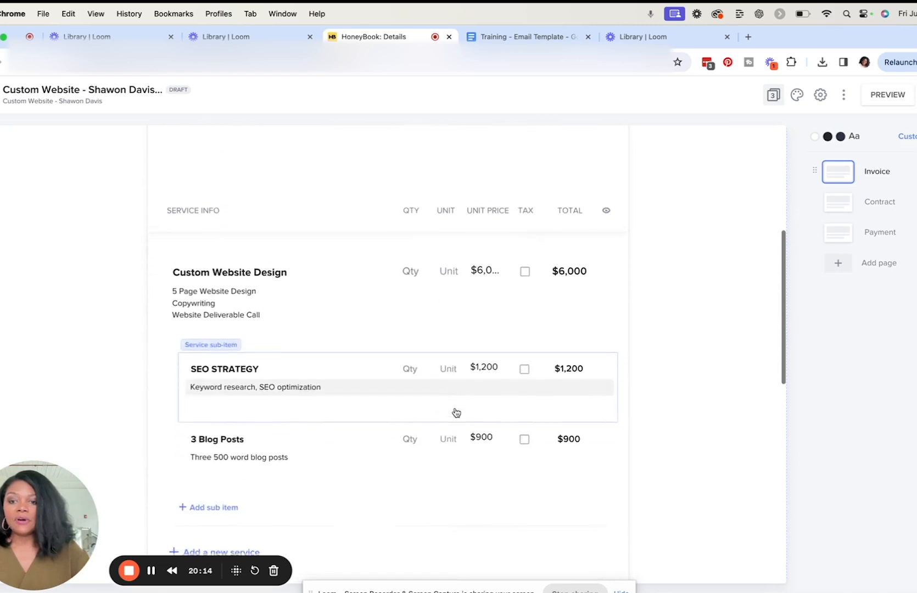
pyautogui.scroll(-3, 456, 412)
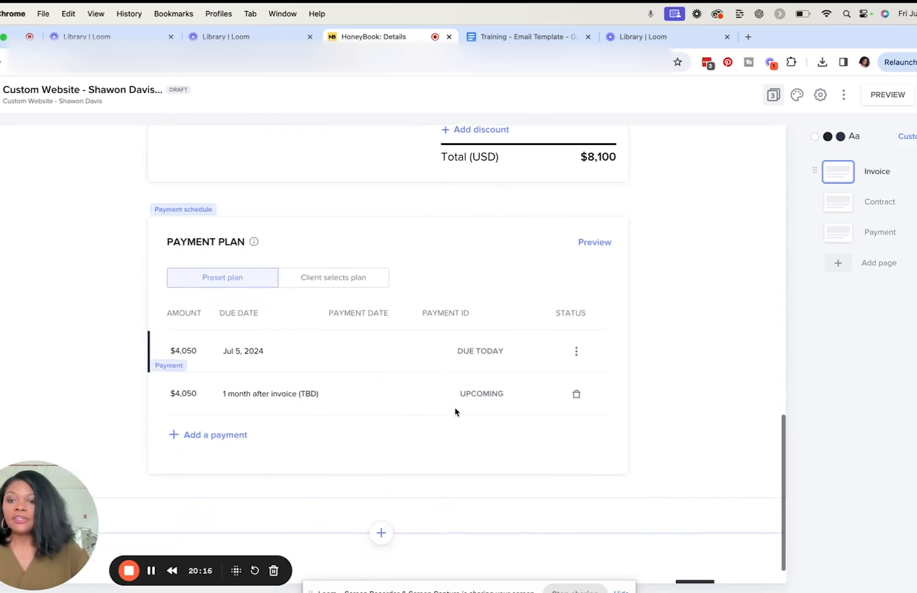
pyautogui.scroll(10, 456, 412)
pyautogui.scroll(8, 456, 412)
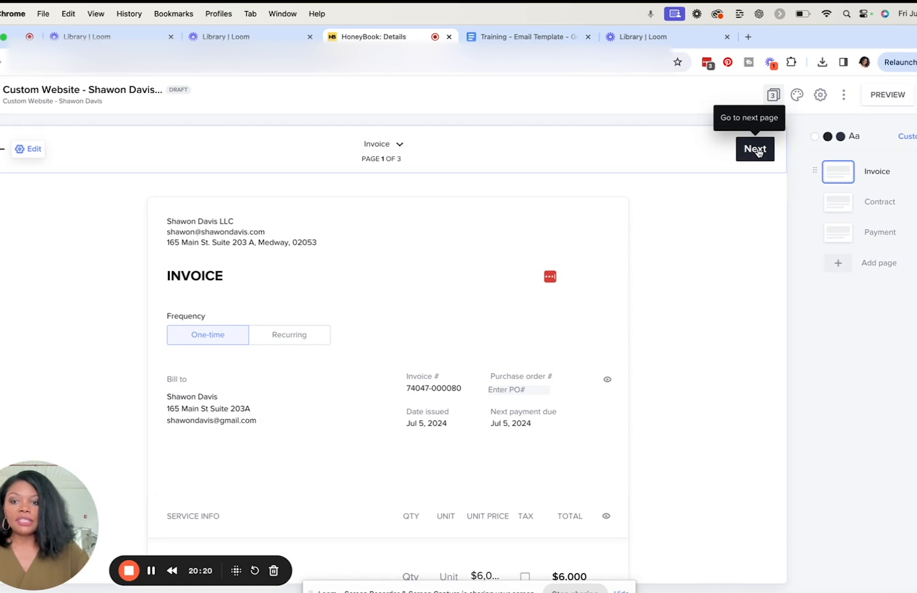
# Step: Remove the phone number line from the Client Information section on the contract page
pyautogui.click(756, 150)
pyautogui.scroll(-5, 570, 385)
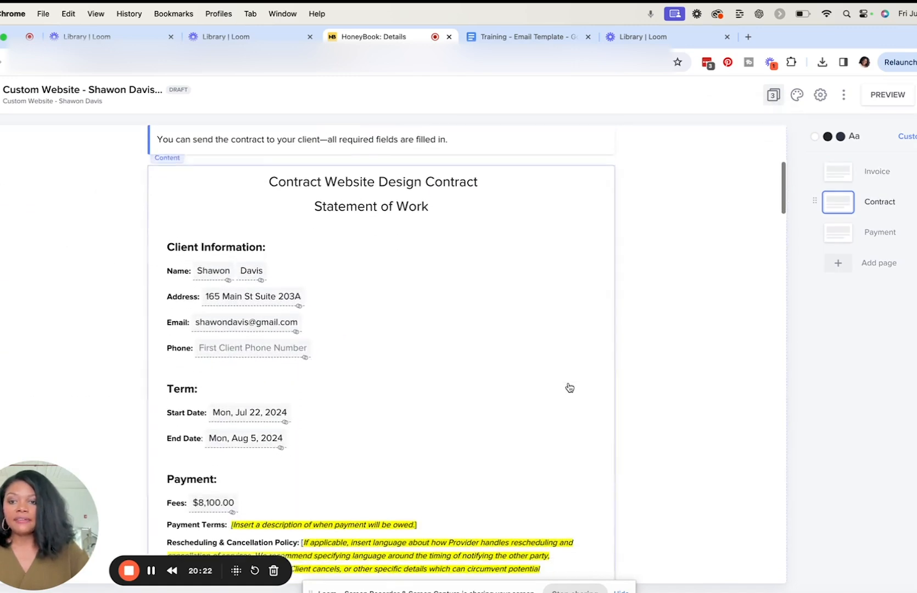
pyautogui.scroll(-1, 570, 388)
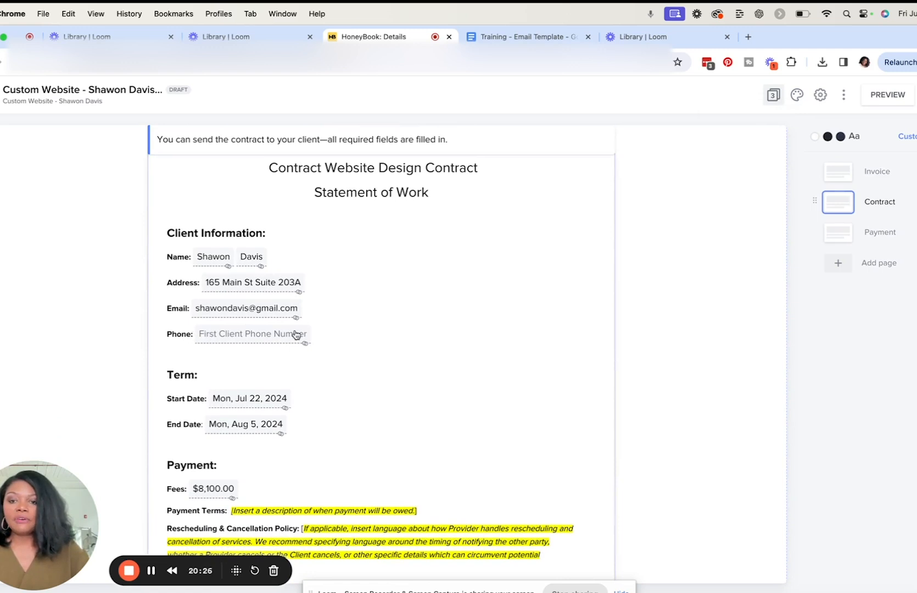
pyautogui.click(314, 333)
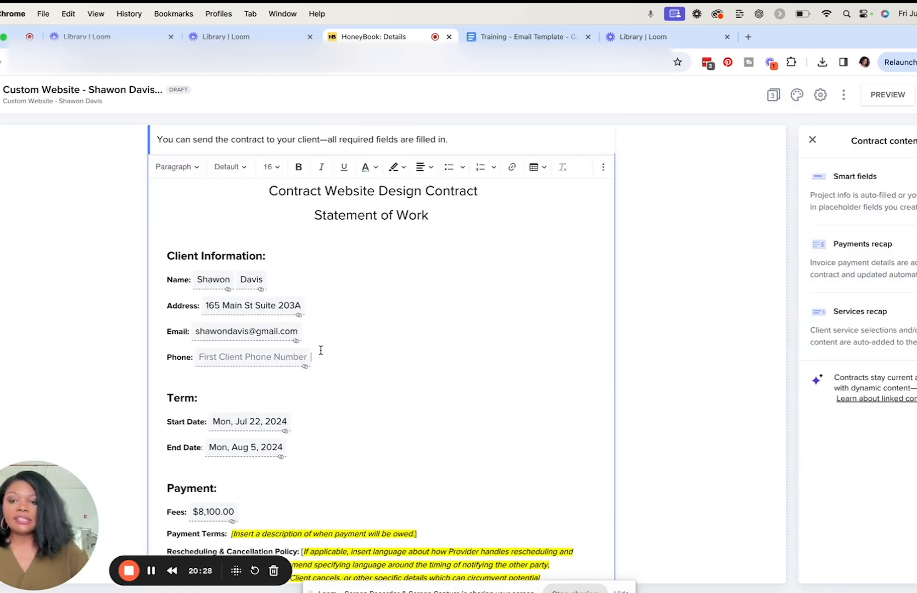
pyautogui.press('BackSpace')
pyautogui.press('BackSpace')
pyautogui.press('BackSpace')
pyautogui.press('BackSpace')
pyautogui.press('BackSpace')
pyautogui.press('BackSpace')
pyautogui.press('BackSpace')
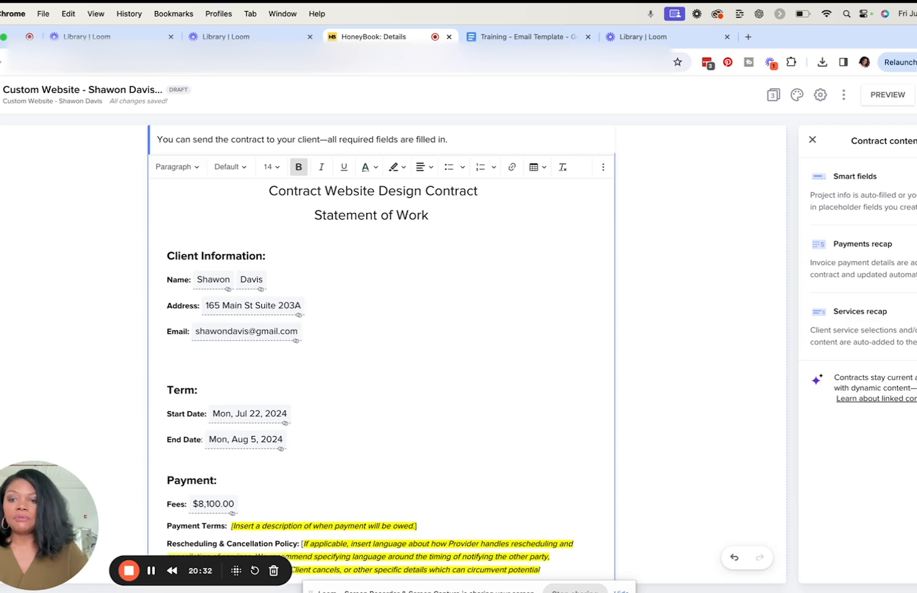
# Step: Write out the contract's start date in full as "Monday, July 22, 2024"
pyautogui.click(237, 414)
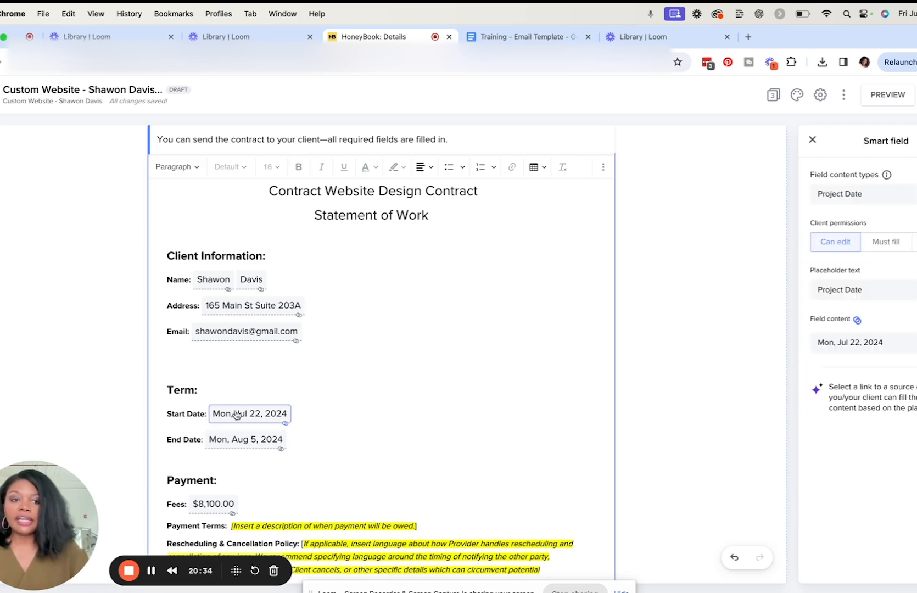
pyautogui.click(833, 341)
pyautogui.write('day')
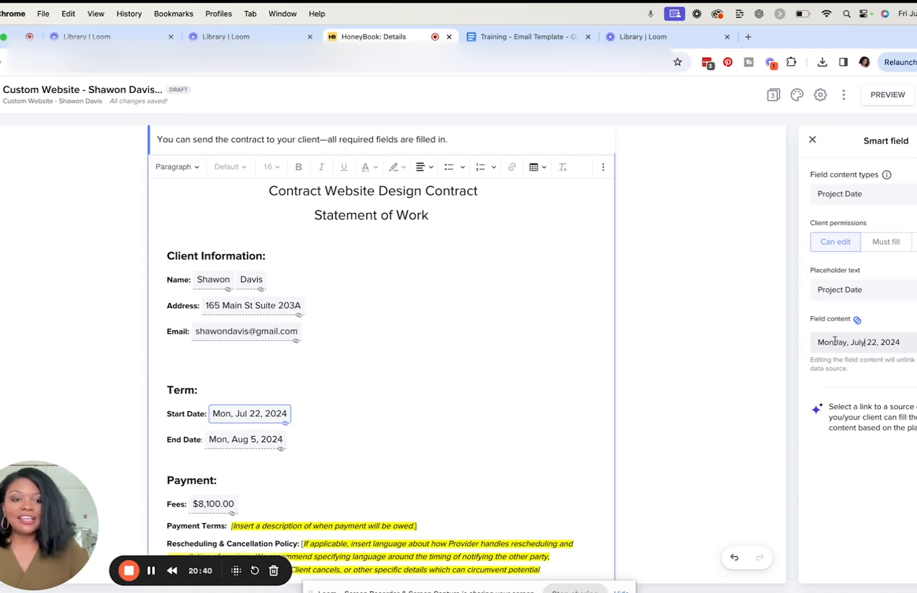
pyautogui.click(749, 387)
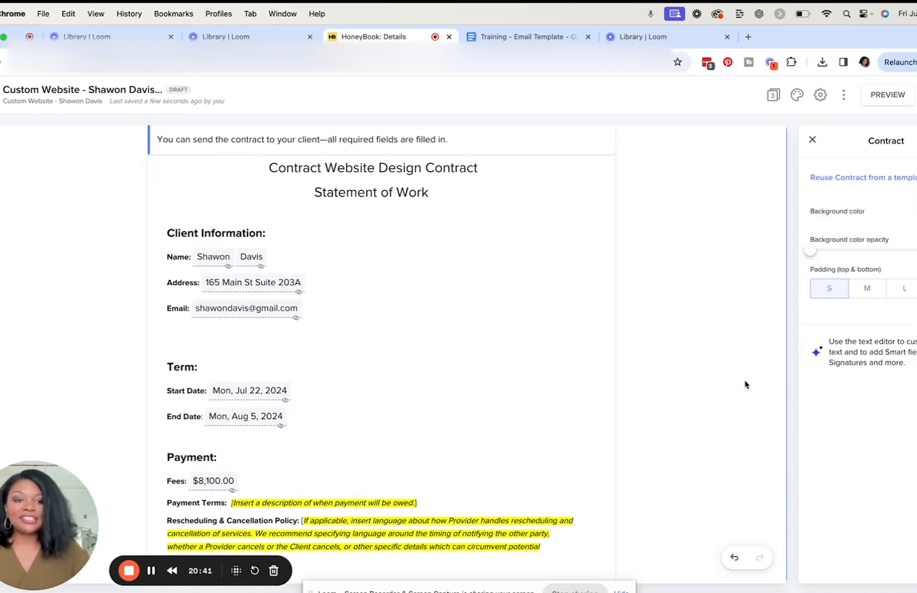
pyautogui.click(272, 395)
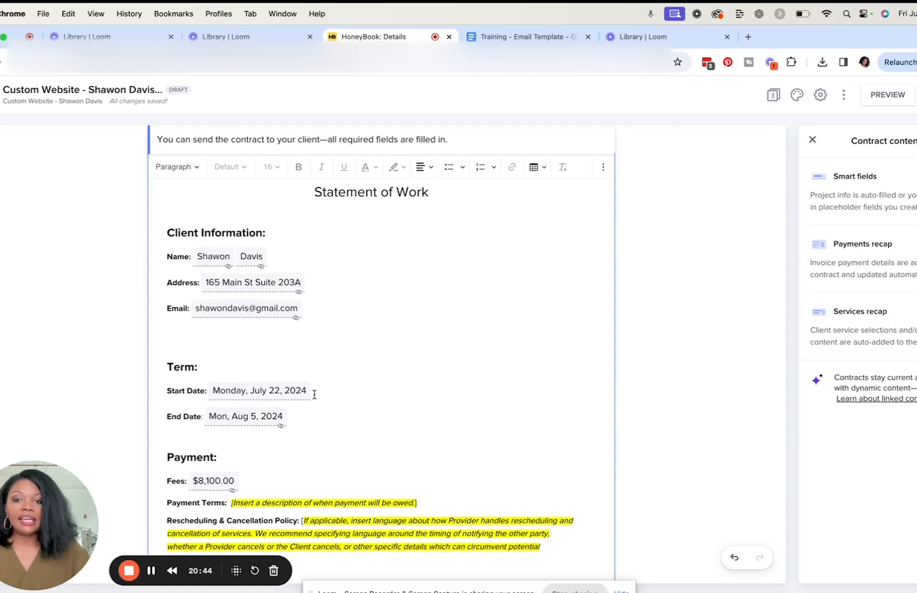
# Step: Write out the contract's end date in full as "Monday, August 5, 2024"
pyautogui.click(273, 416)
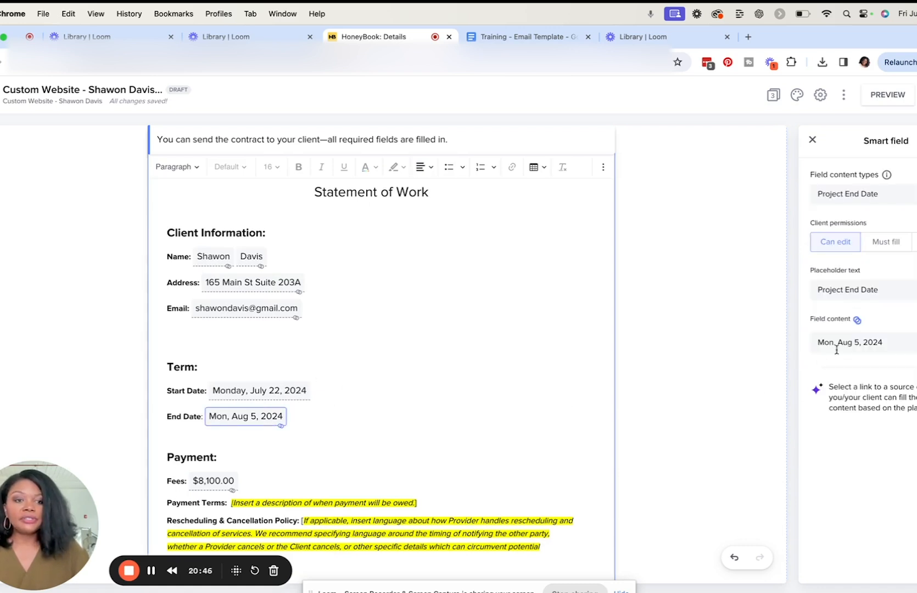
pyautogui.click(833, 342)
pyautogui.write('day')
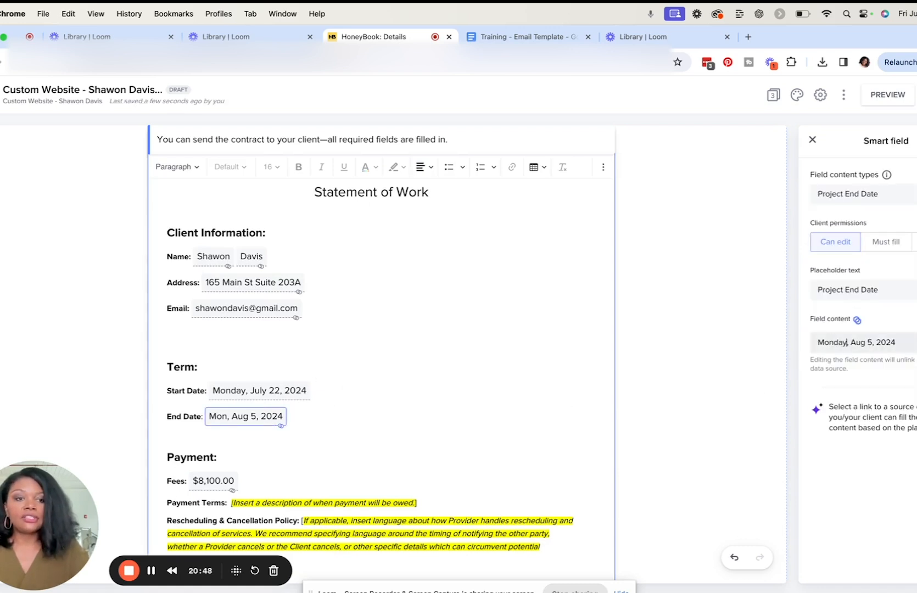
pyautogui.write('ust')
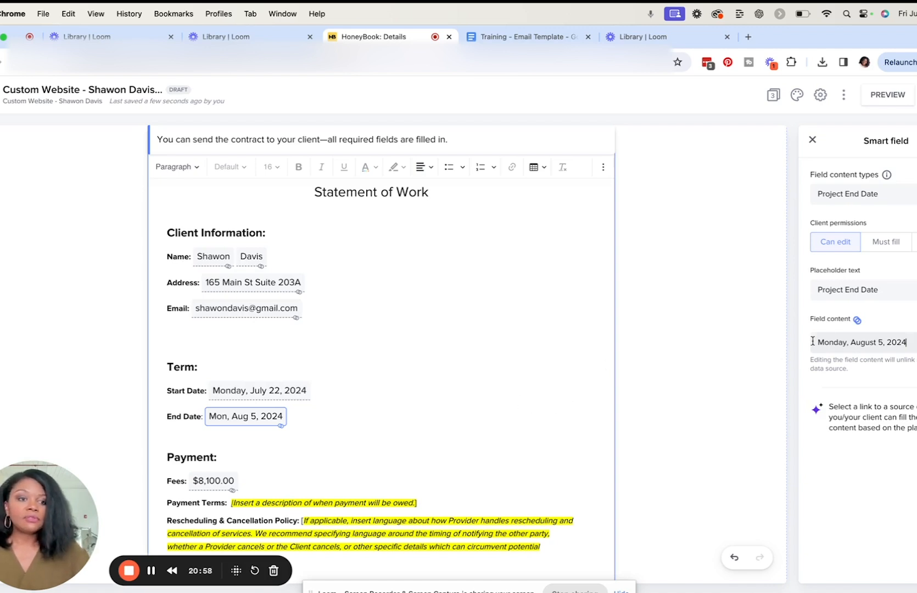
pyautogui.click(339, 420)
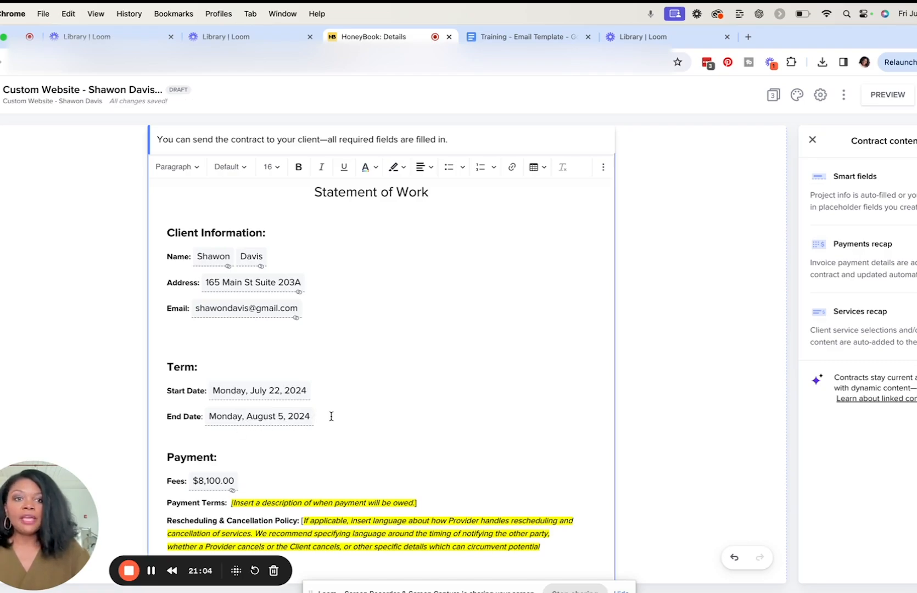
# Step: Open the smart file's share email and fill it with the "Website - Custom Contract and Invoice" template
pyautogui.scroll(-15, 331, 416)
pyautogui.scroll(-20, 331, 415)
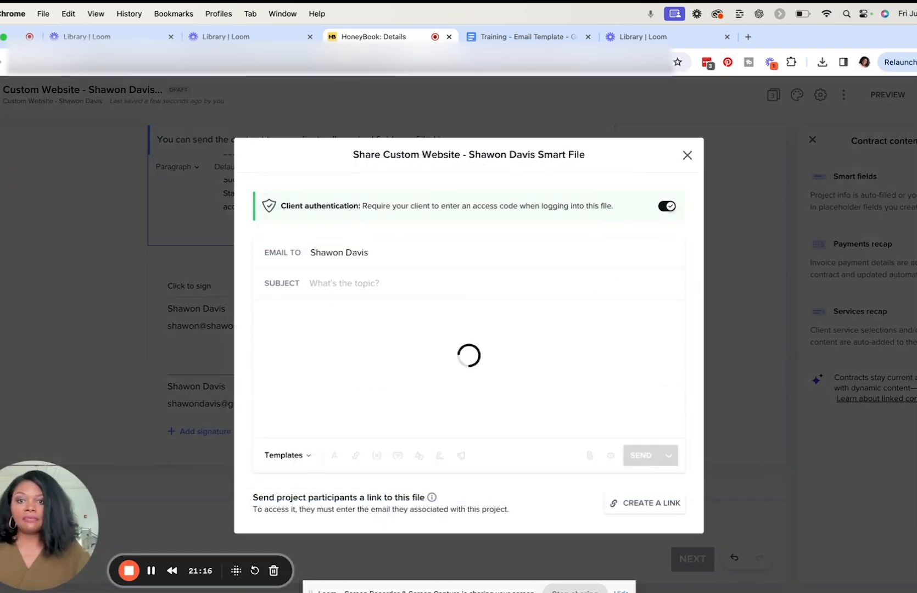
pyautogui.click(299, 462)
pyautogui.scroll(-15, 321, 383)
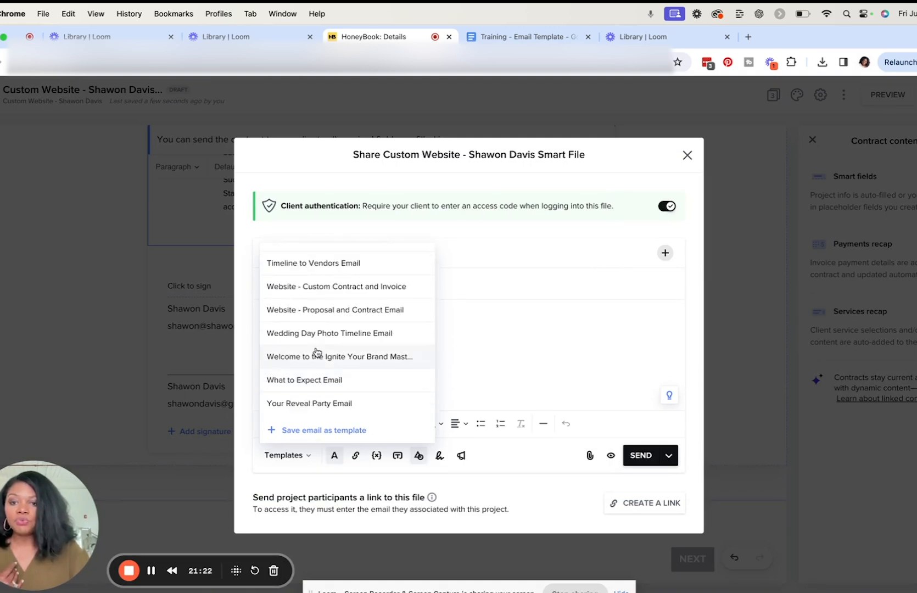
pyautogui.click(304, 286)
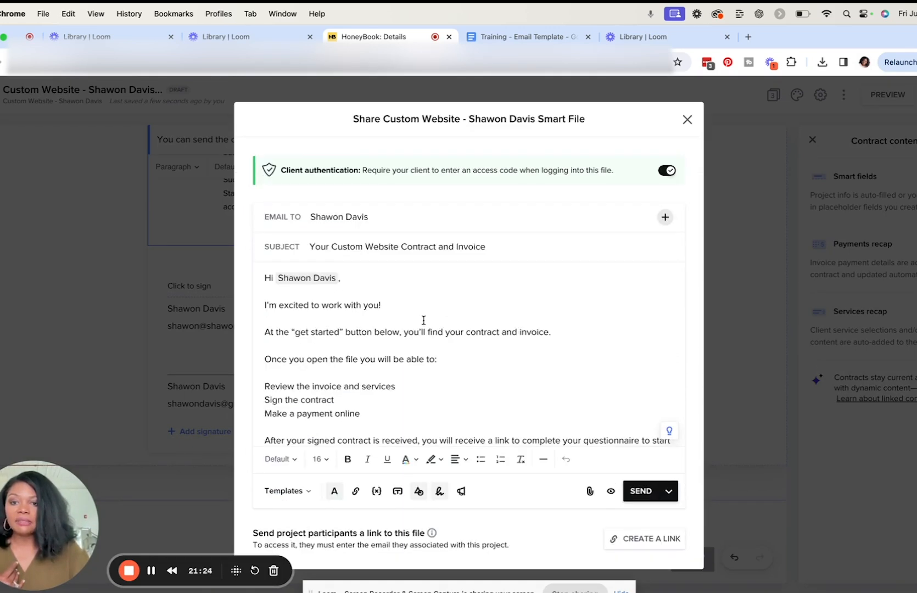
# Step: Replace the full-name smart field in the email greeting with the client's first name and read through the message
pyautogui.click(338, 278)
pyautogui.press('BackSpace')
pyautogui.write('Shawon')
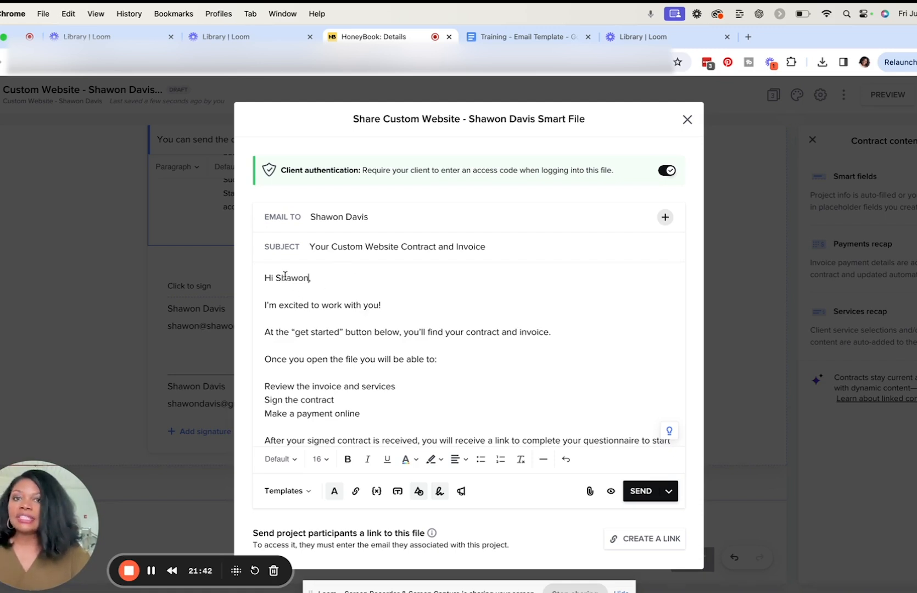
pyautogui.scroll(-1, 343, 334)
pyautogui.scroll(-5, 343, 336)
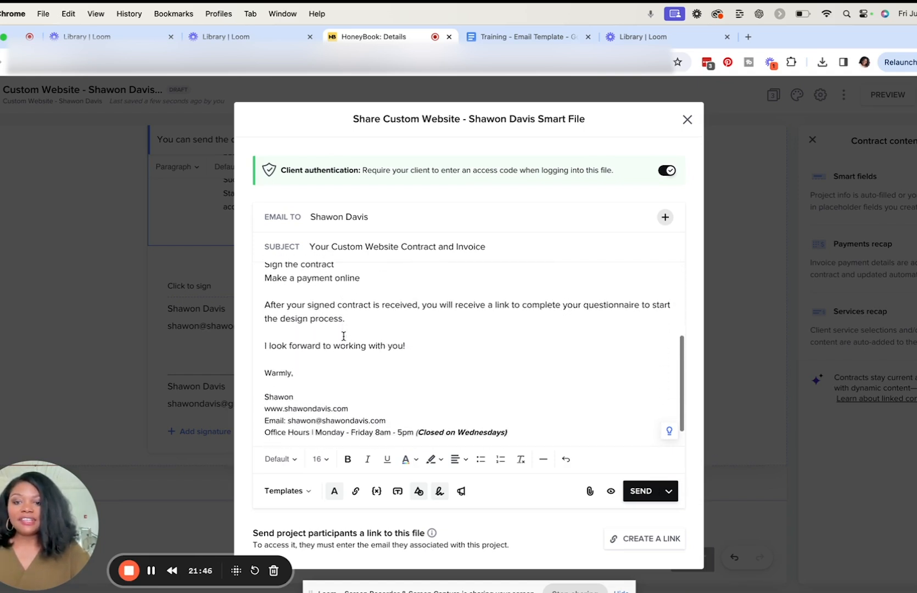
pyautogui.scroll(6, 484, 366)
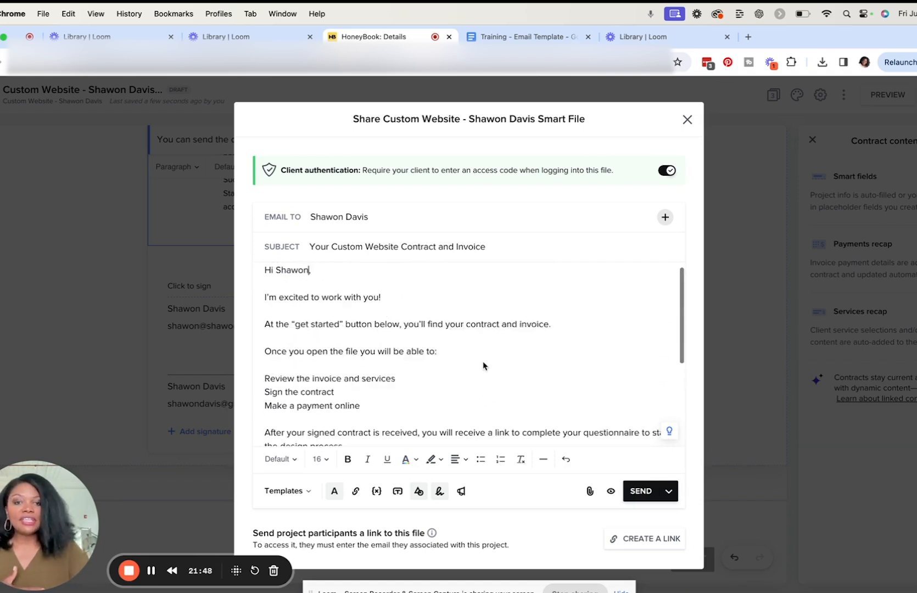
# Step: Preview the email in mobile and desktop layouts and send the smart file to the client
pyautogui.click(612, 492)
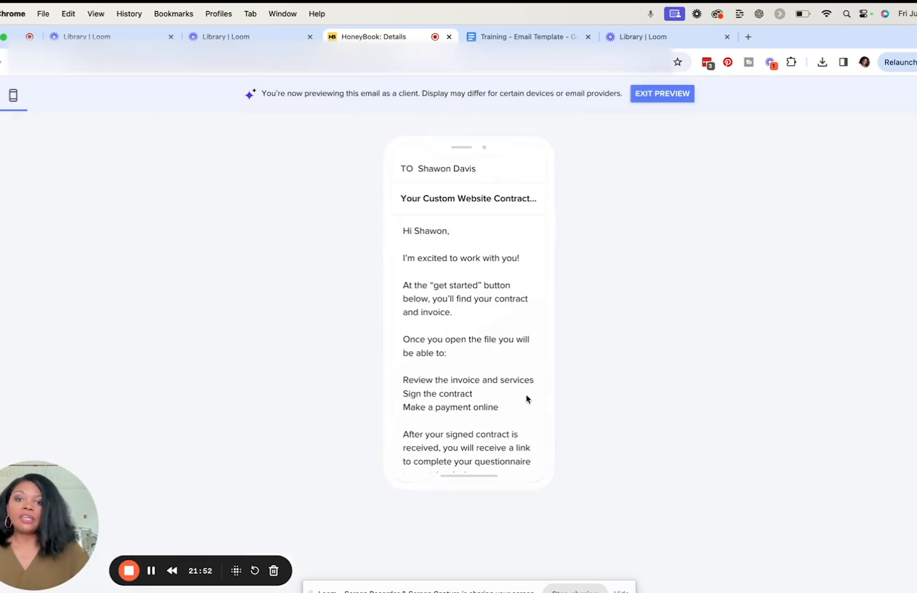
pyautogui.scroll(-2, 526, 397)
pyautogui.scroll(2, 526, 398)
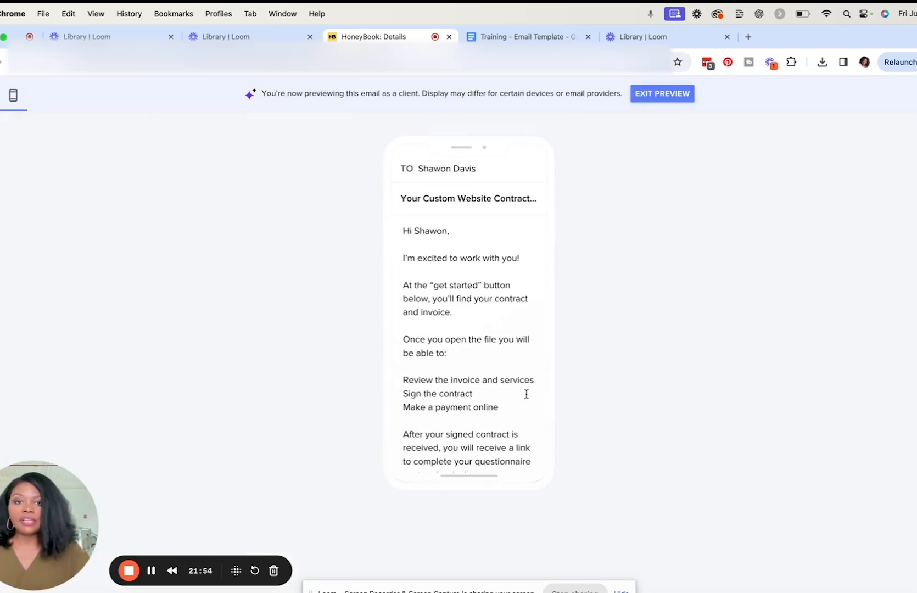
pyautogui.scroll(-5, 527, 398)
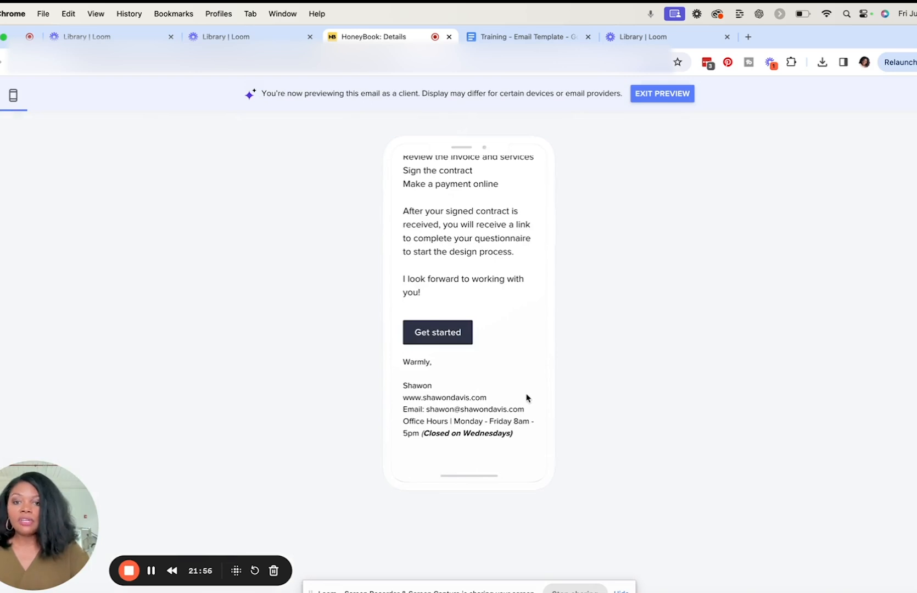
pyautogui.scroll(5, 526, 397)
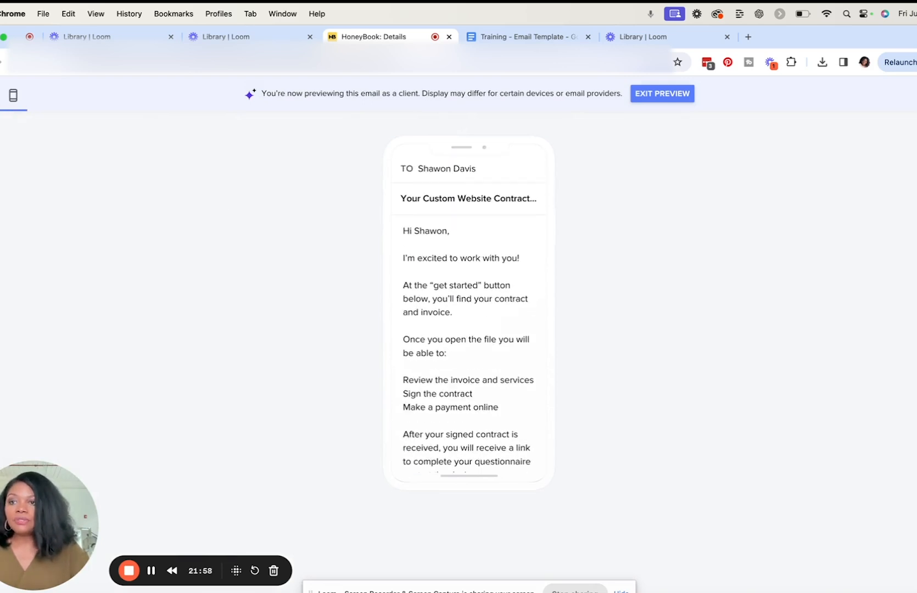
pyautogui.click(0, 96)
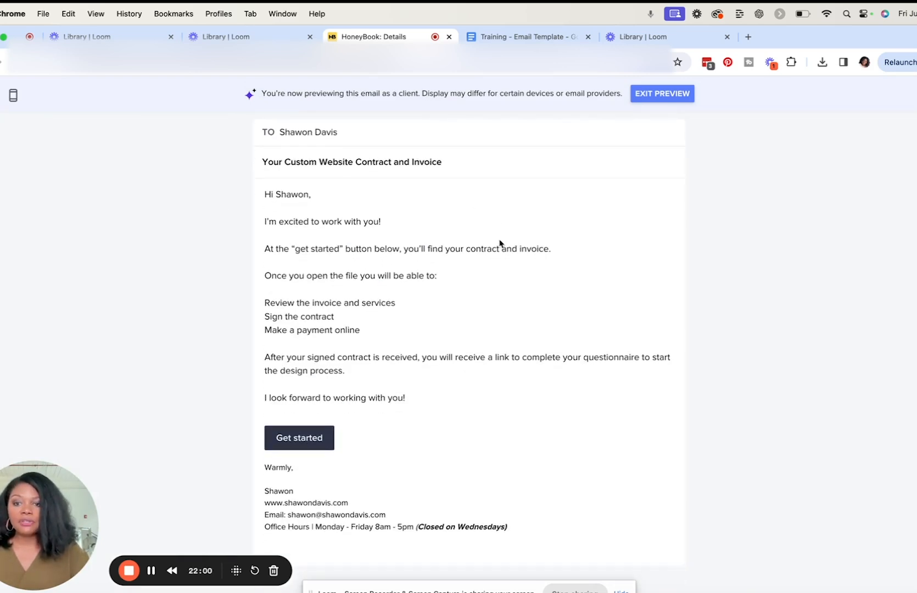
pyautogui.click(655, 94)
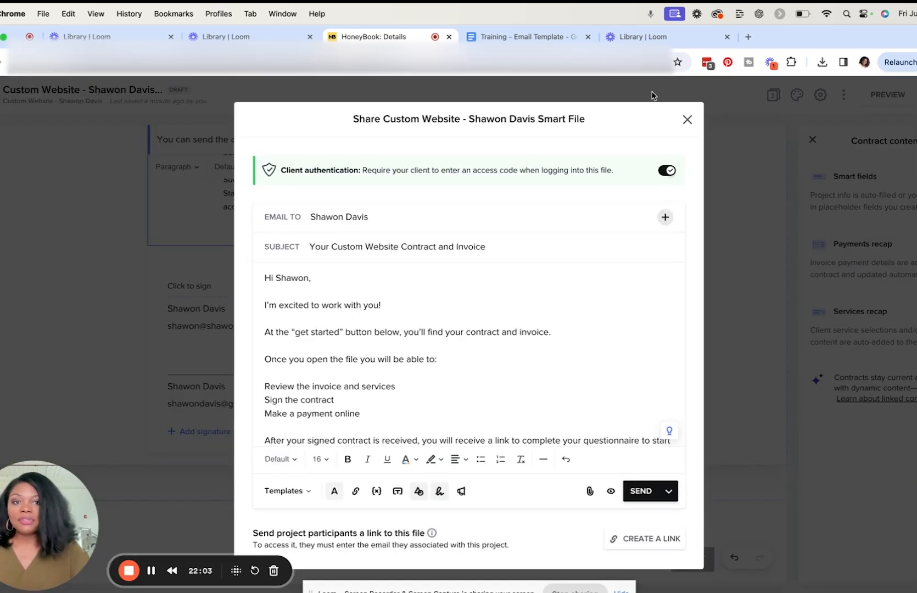
pyautogui.click(638, 494)
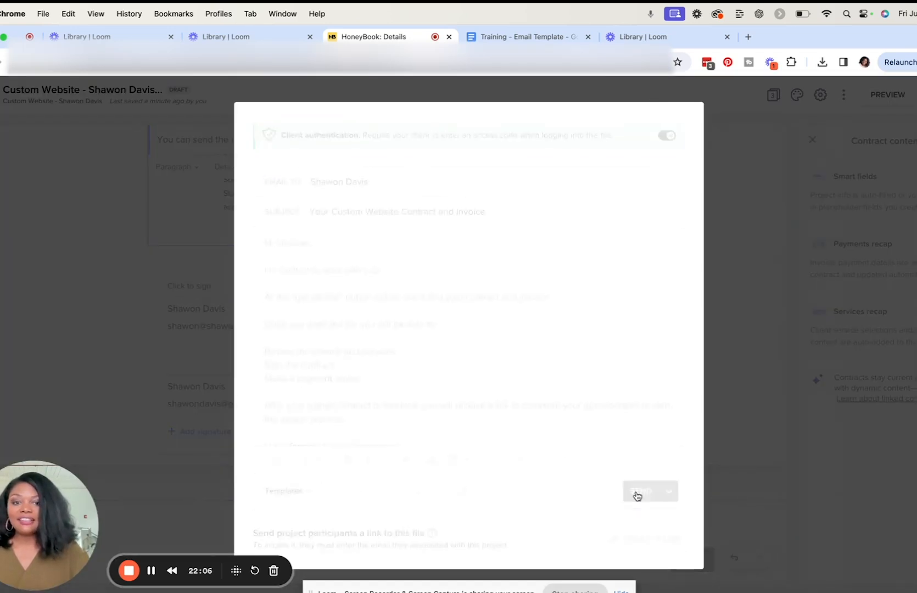